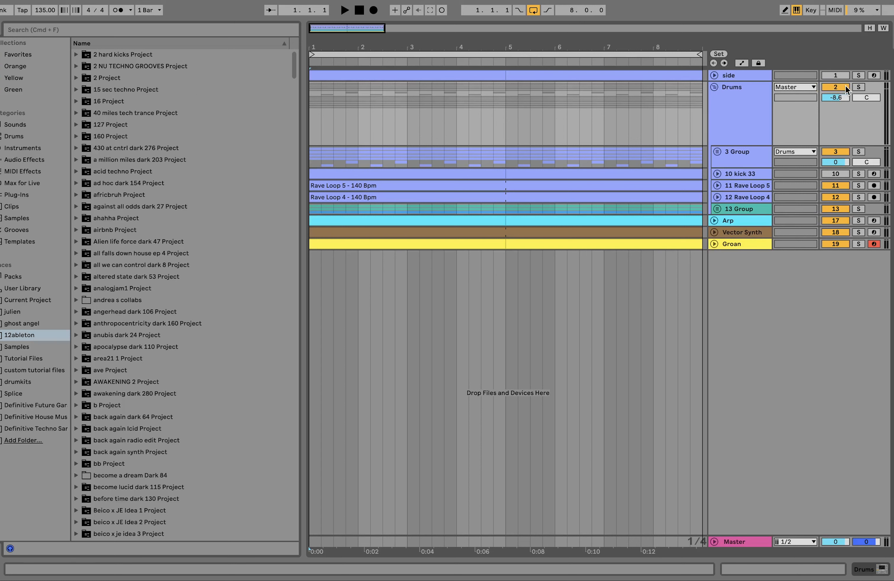
Step: Solo the Drums group and play back a short section
left_click(854, 88)
key("space")
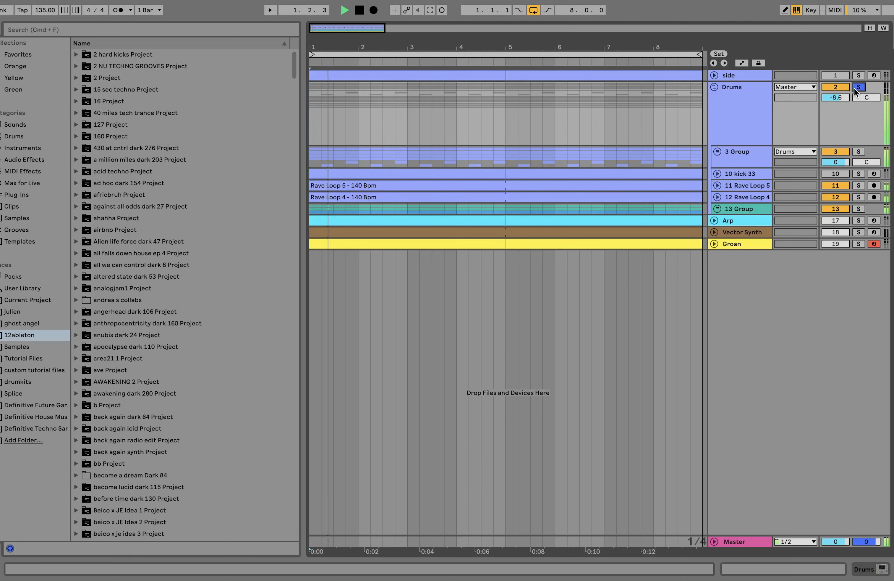
key("space")
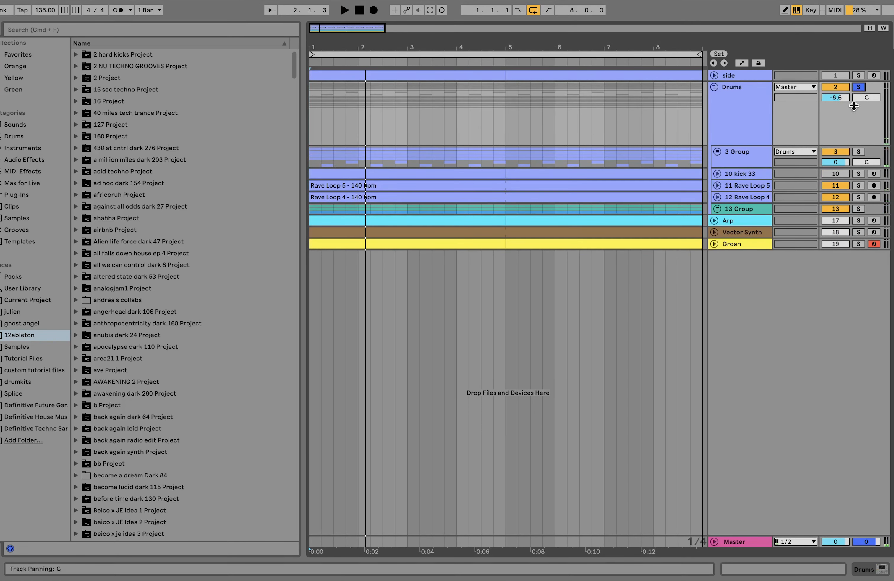
Step: Solo the side track, play it, and show its device chain
left_click(856, 76)
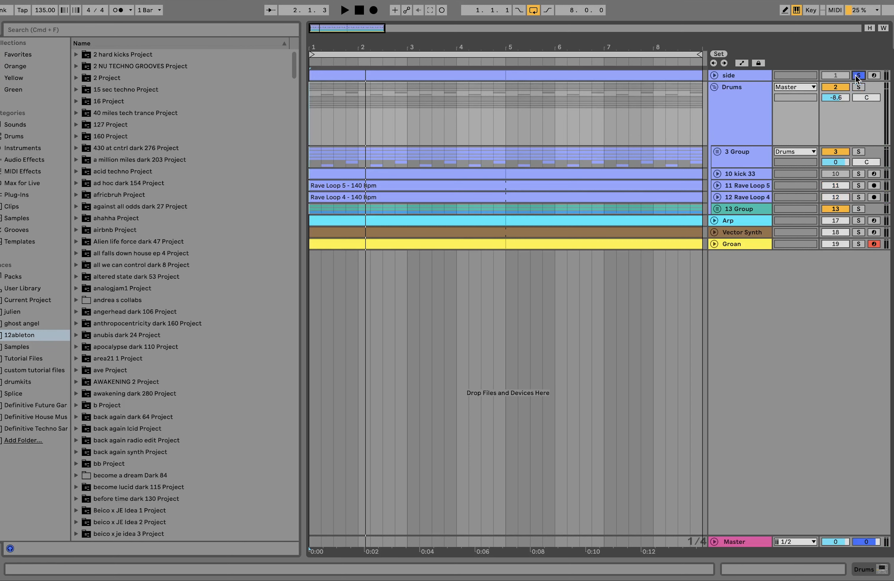
key("space")
left_click(727, 75)
double_click(727, 75)
key("space")
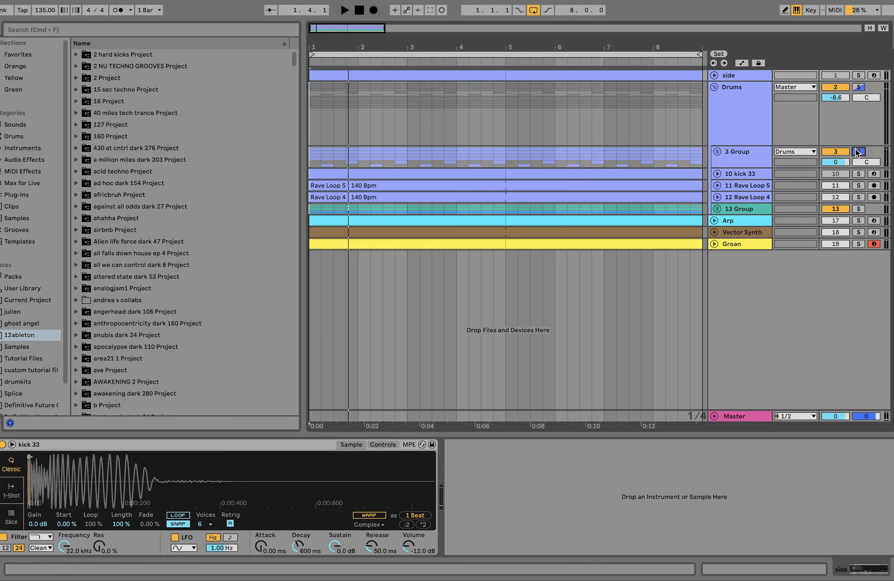
Step: Play the soloed 3 Group, unfold it to show its tracks, and hide the device view
key("space")
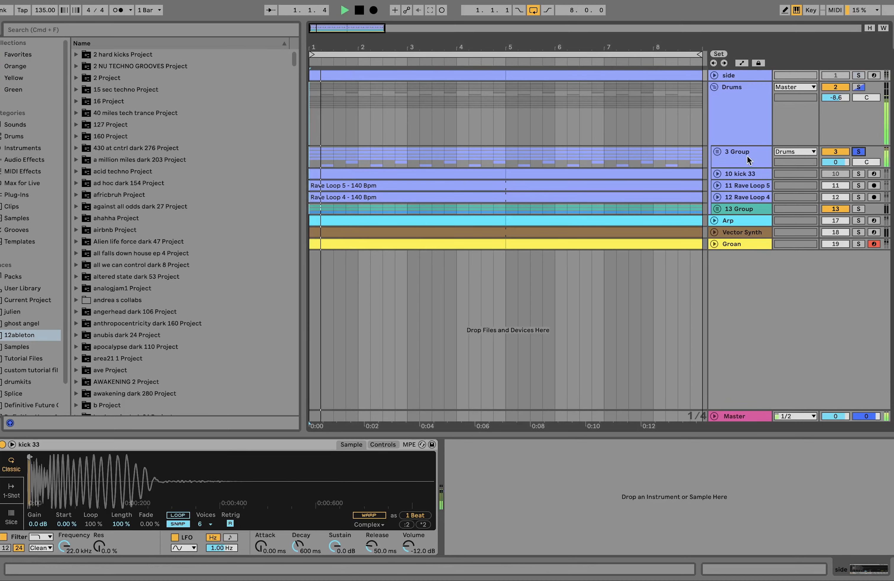
left_click(718, 151)
scroll(718, 154, "down", 3)
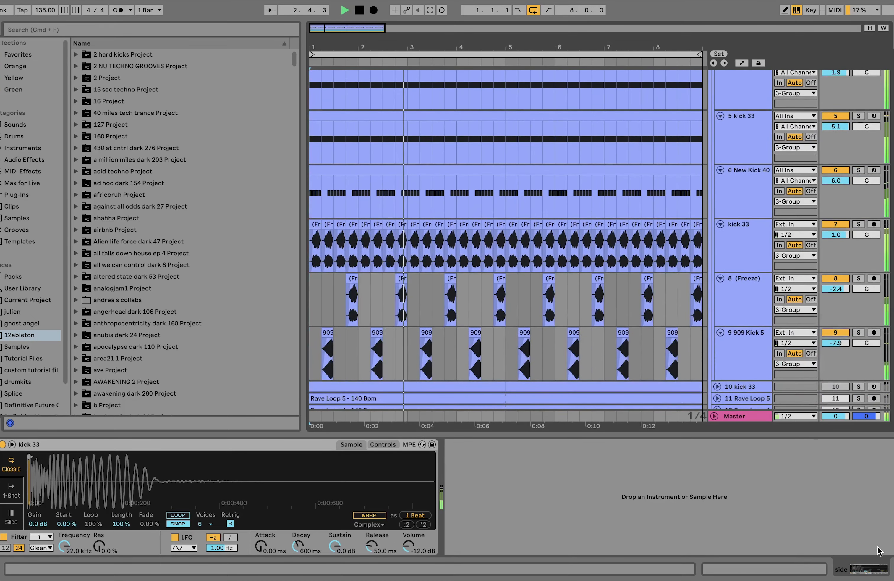
left_click(893, 569)
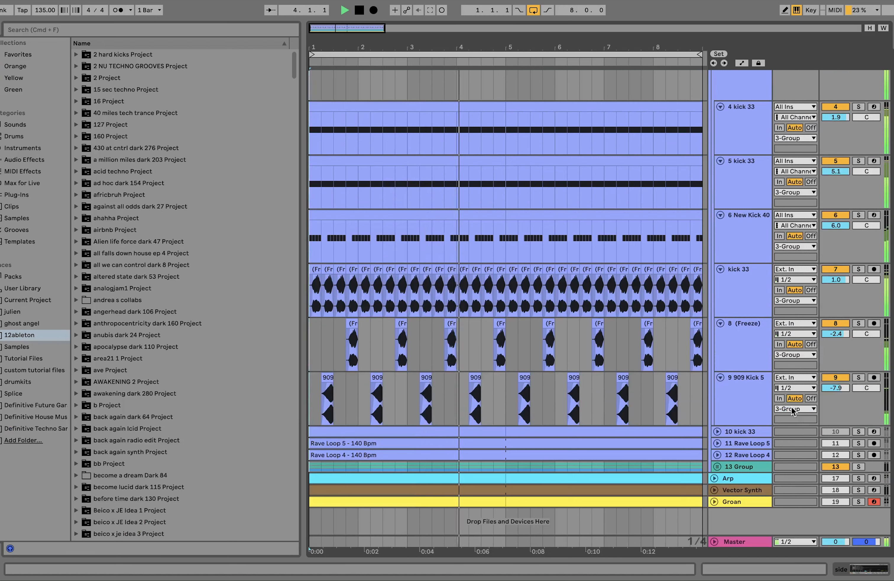
key("space")
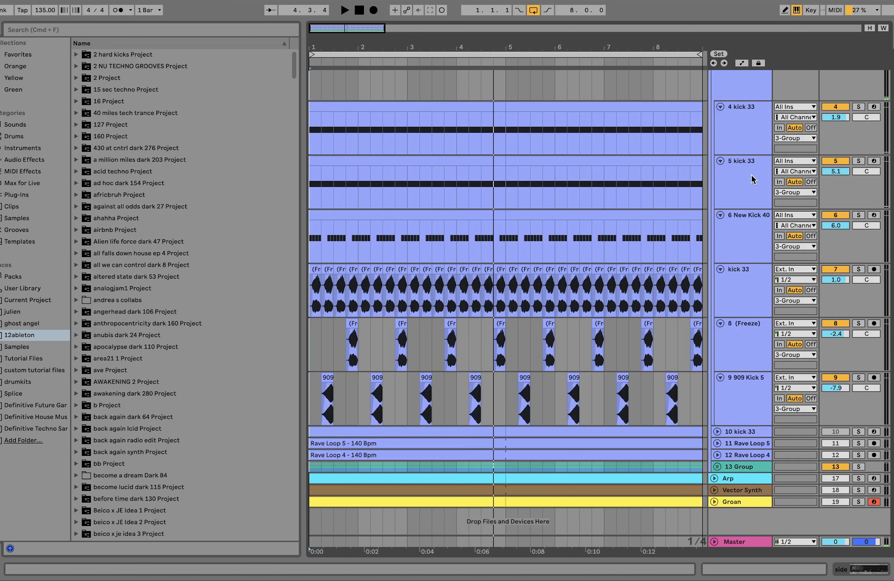
Step: Solo the 4 kick 33 track, play it, and show its sampler device
left_click(858, 106)
key("space")
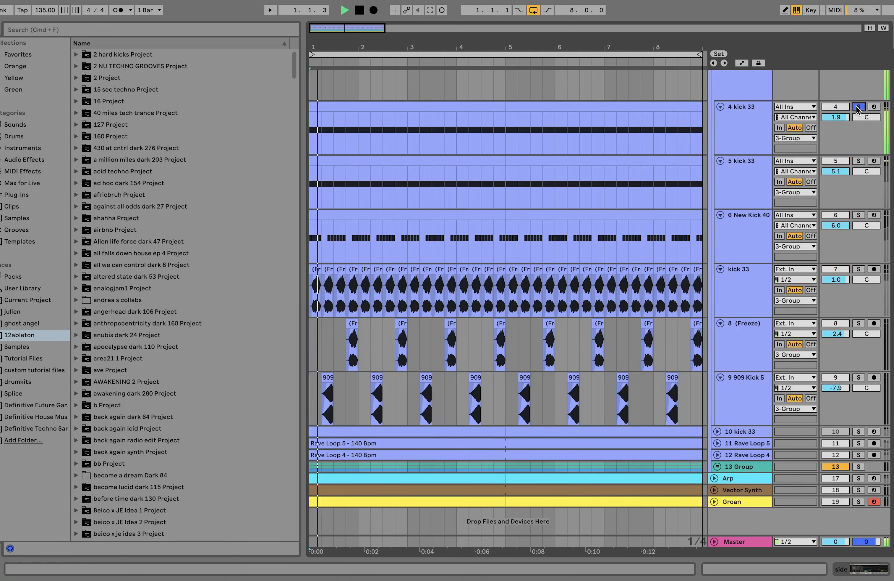
double_click(734, 125)
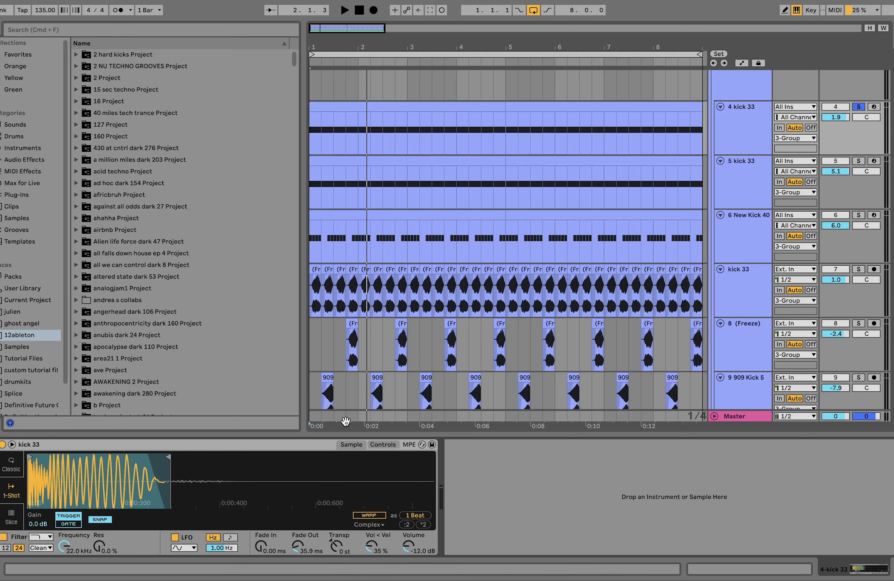
key("space")
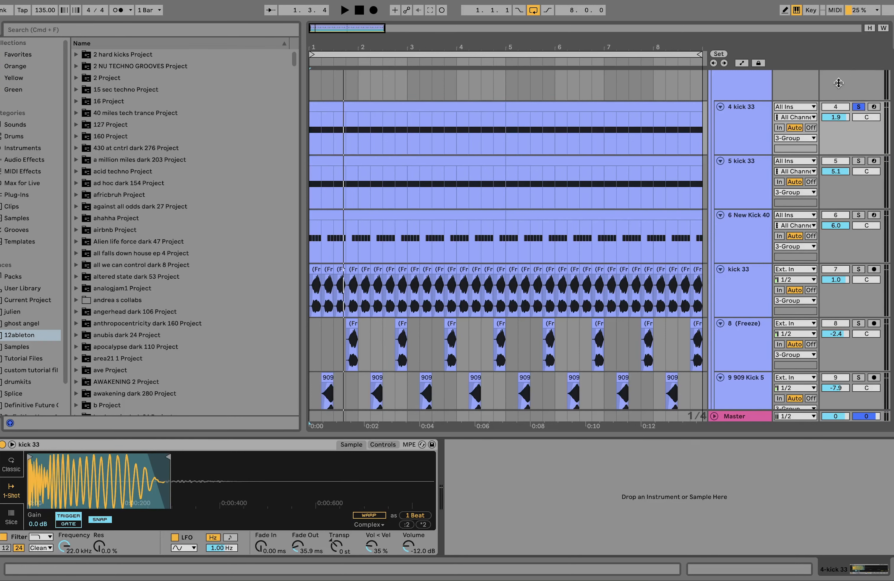
Step: Solo and play the kick 33 audio track (track 7) alone, and show its effect chain
left_click(858, 269)
key("space")
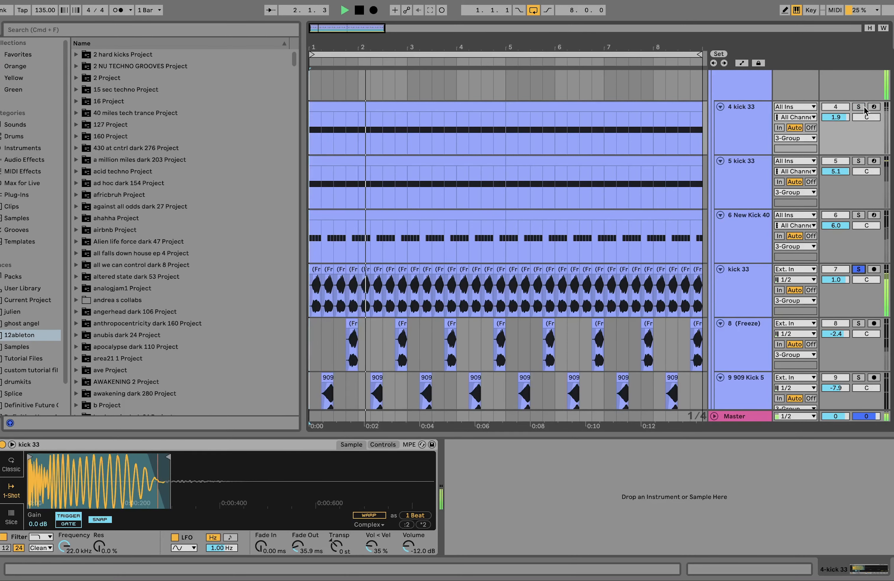
scroll(858, 110, "down", 3)
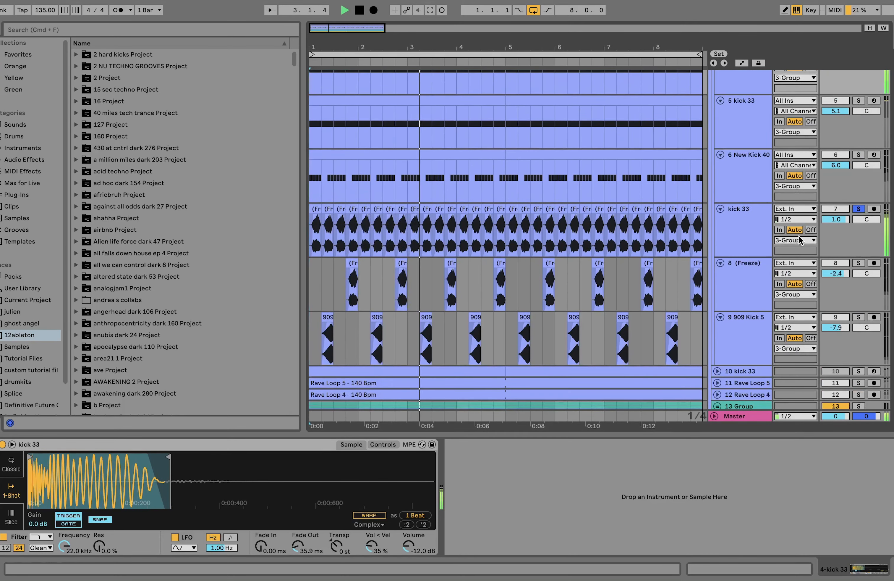
key("space")
left_click(749, 233)
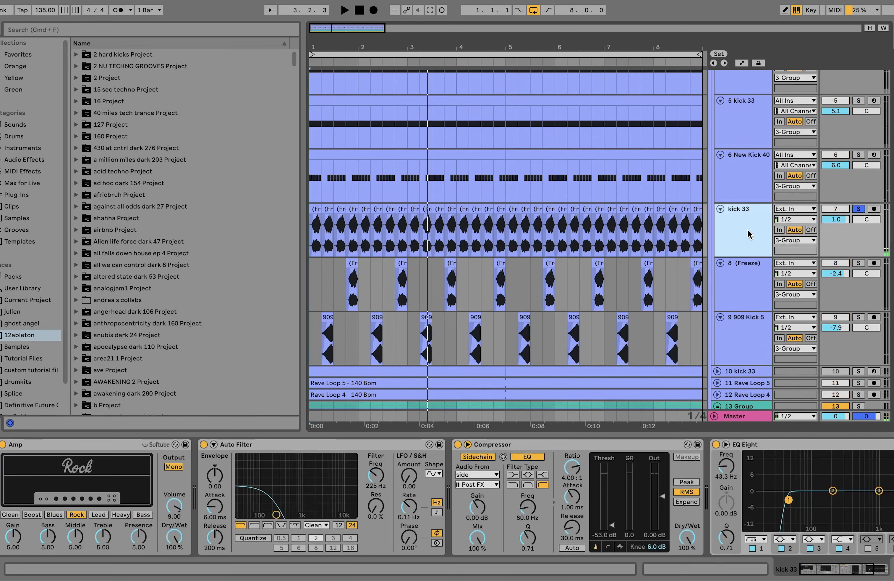
Step: Solo and unfold the 10 kick 33 track, and play it to compare the reverb at 0 % and 100 % Dry/Wet
scroll(749, 234, "up", 4)
scroll(749, 234, "down", 7)
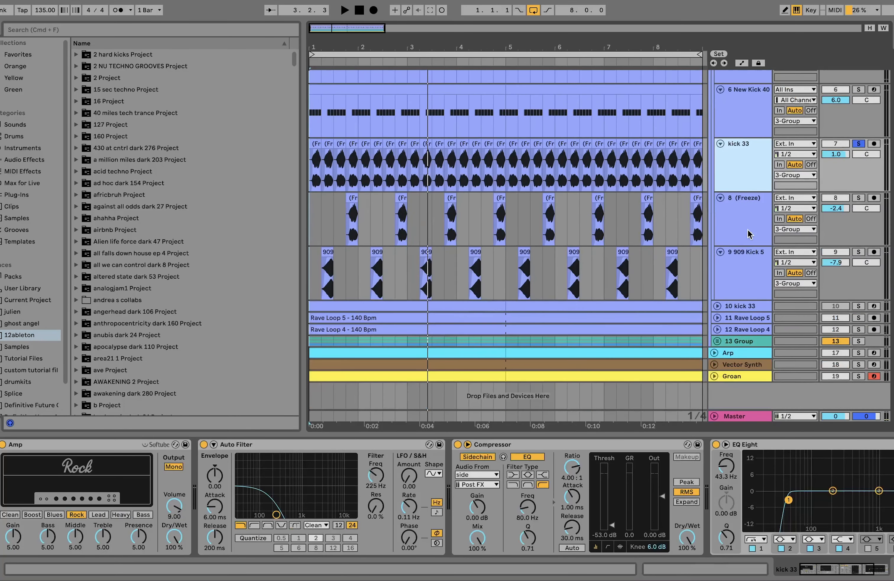
left_click(746, 309)
left_click(859, 306)
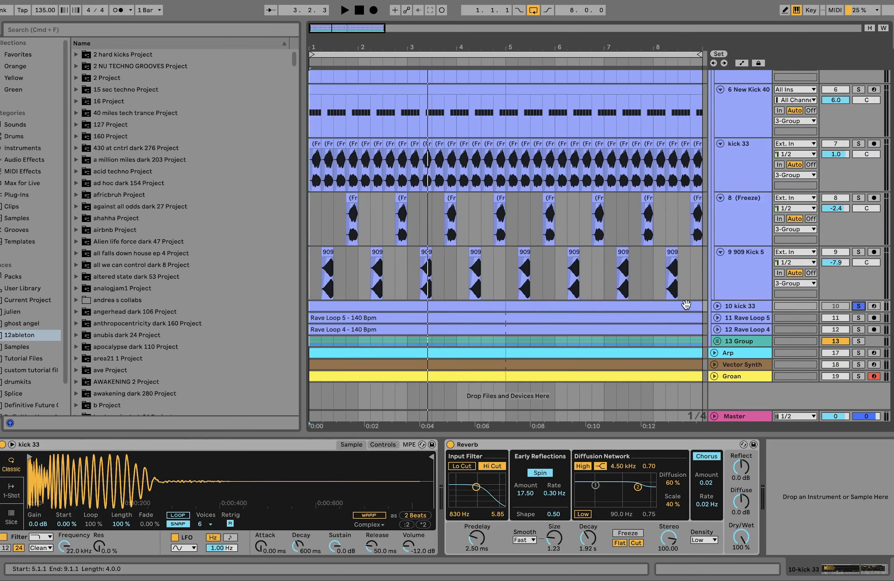
left_click(717, 306)
left_click(718, 309)
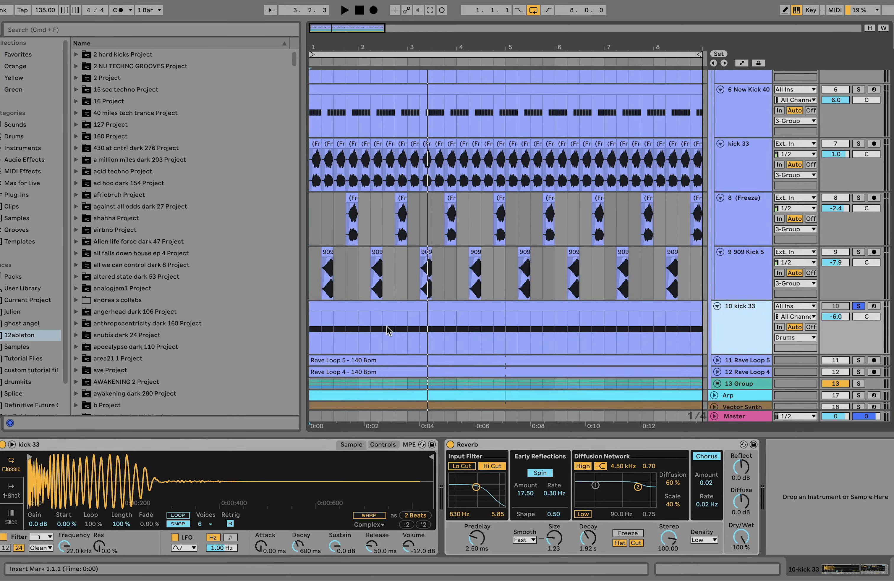
key("space")
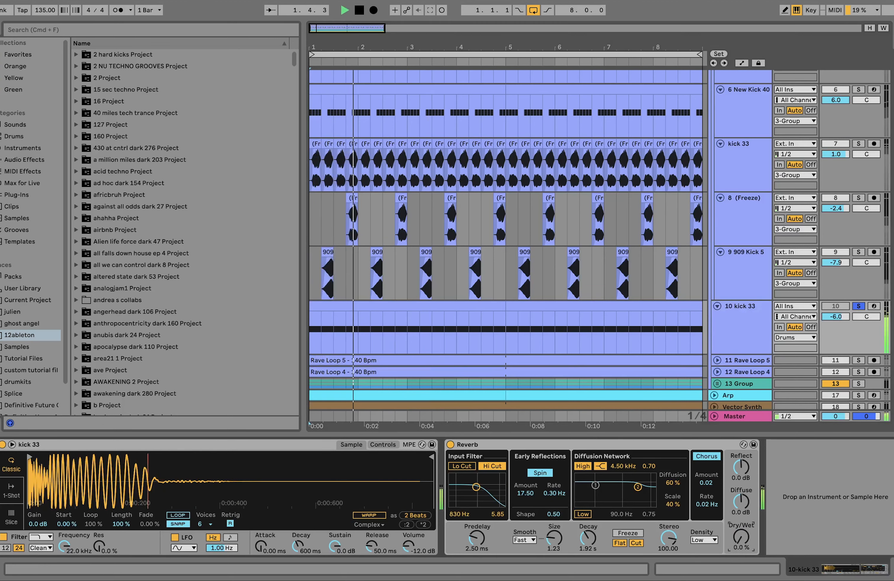
key("space")
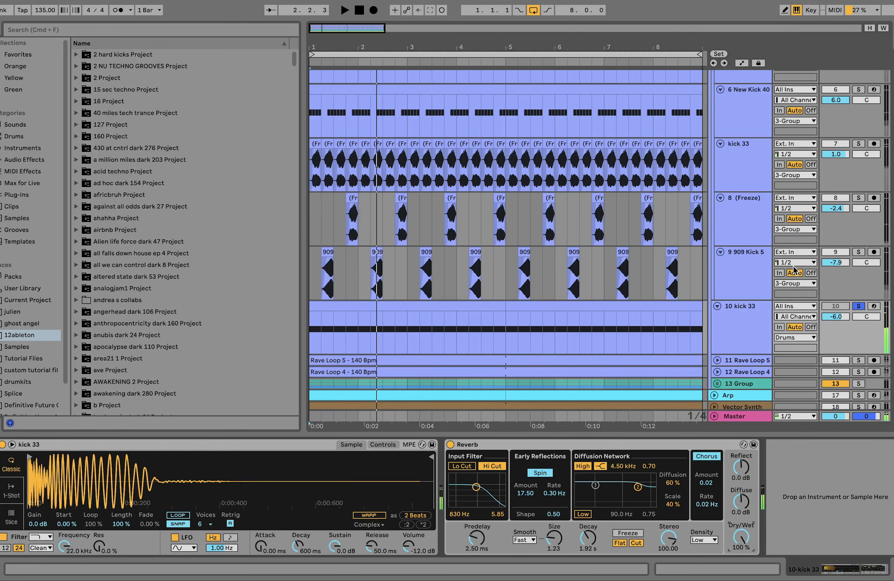
Step: Freeze the 10 kick 33 track and flatten it to audio
right_click(753, 317)
left_click(792, 111)
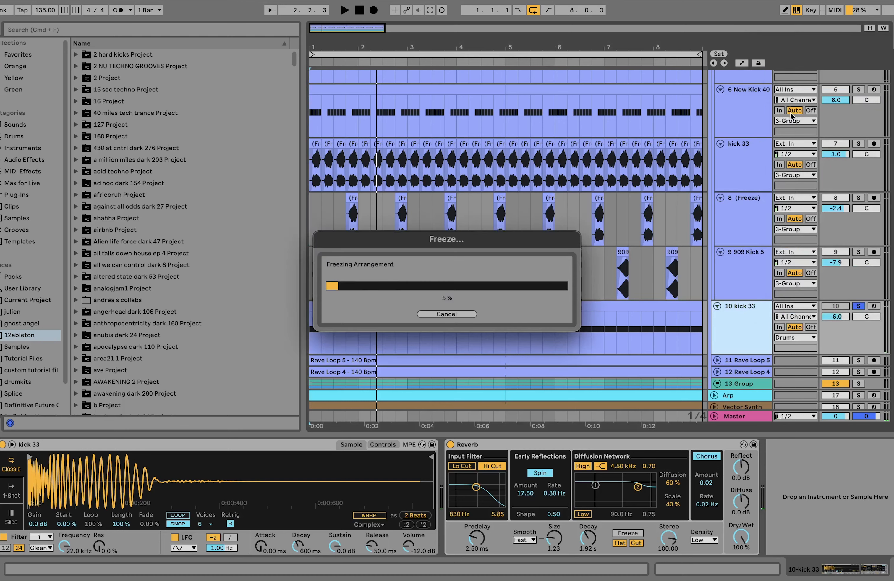
right_click(730, 313)
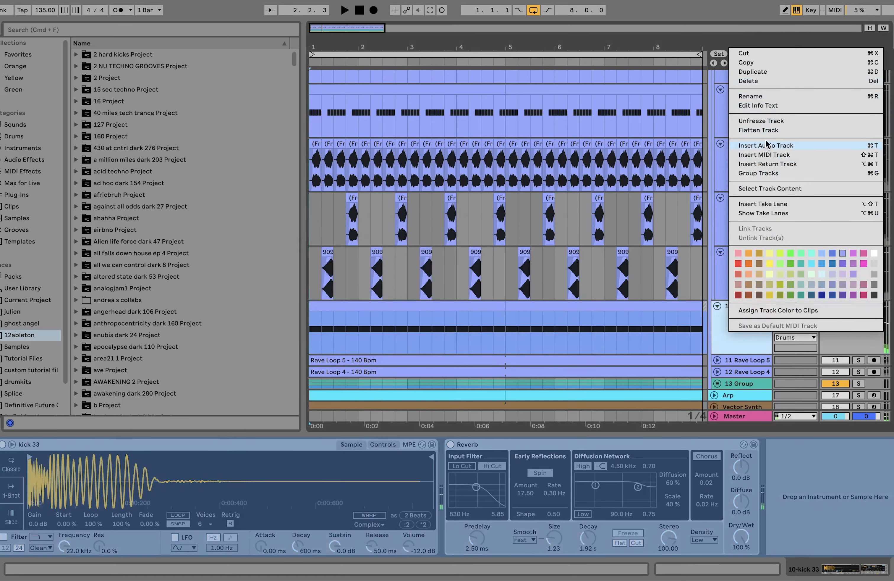
left_click(765, 130)
Step: Split out the one-beat section from 4.3.1 to 4.4.1 of the flattened reverb audio on track 10
scroll(439, 336, "down", 1)
key("plus")
key("plus")
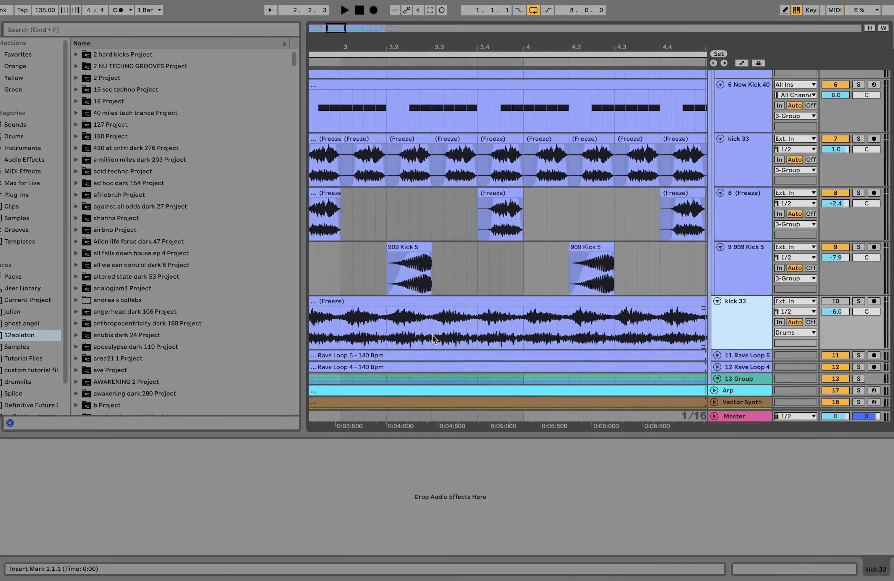
key("minus")
key("minus")
left_click_drag(489, 321, 501, 319)
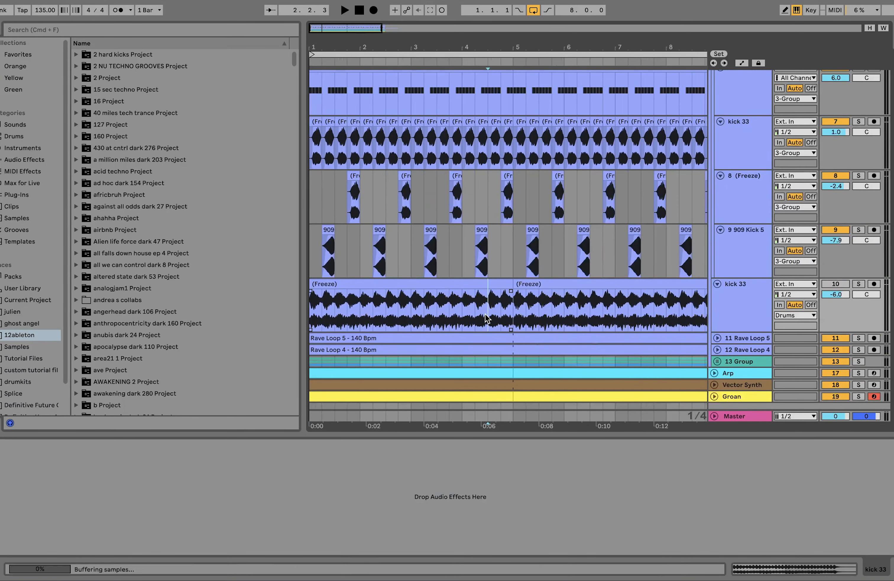
left_click_drag(361, 317, 371, 317)
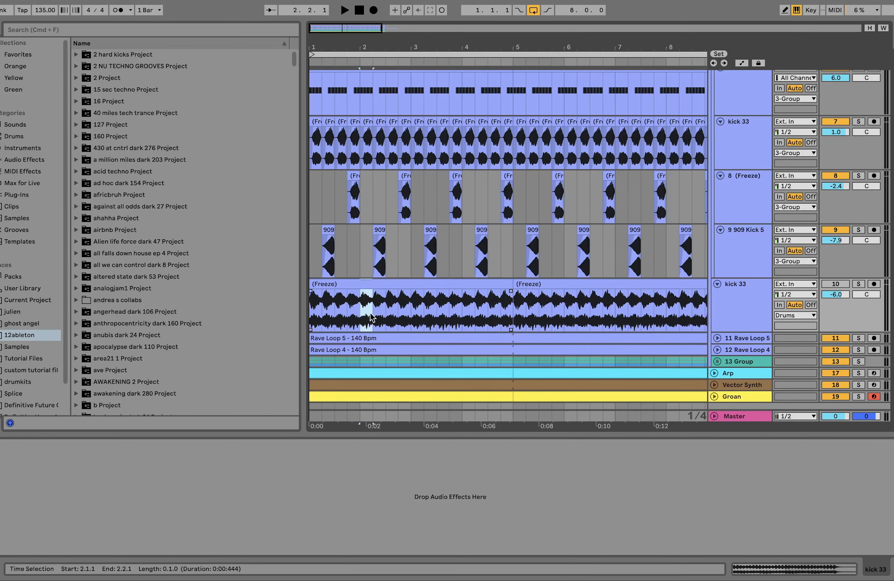
left_click_drag(489, 320, 500, 320)
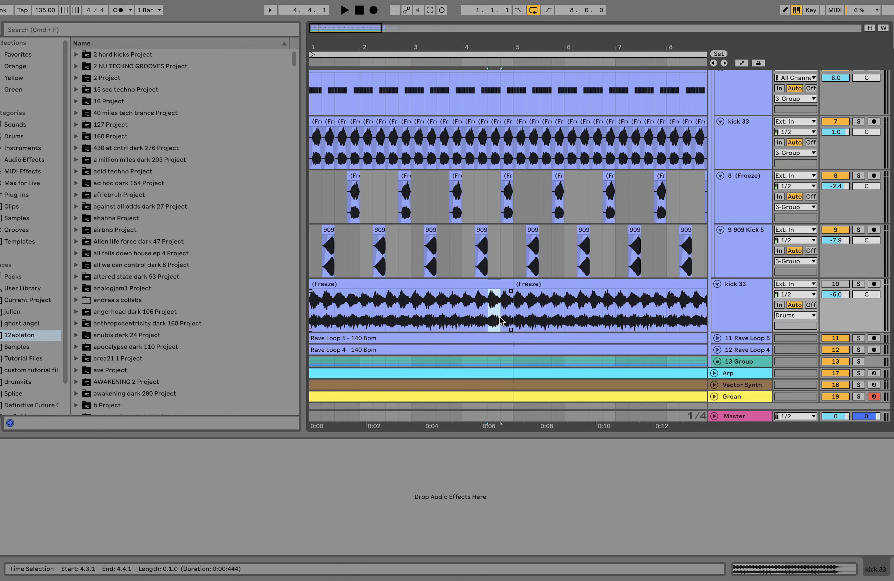
key("plus")
key("plus")
key("super+e")
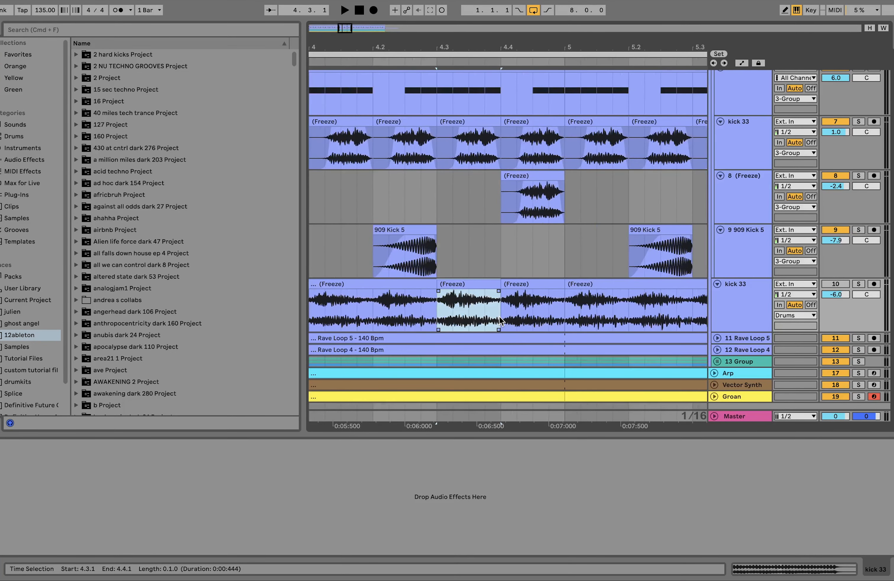
Step: Loop the isolated beat from 4.3.1 to 4.4.1, solo the flattened kick 33 track, and play it
key("super+l")
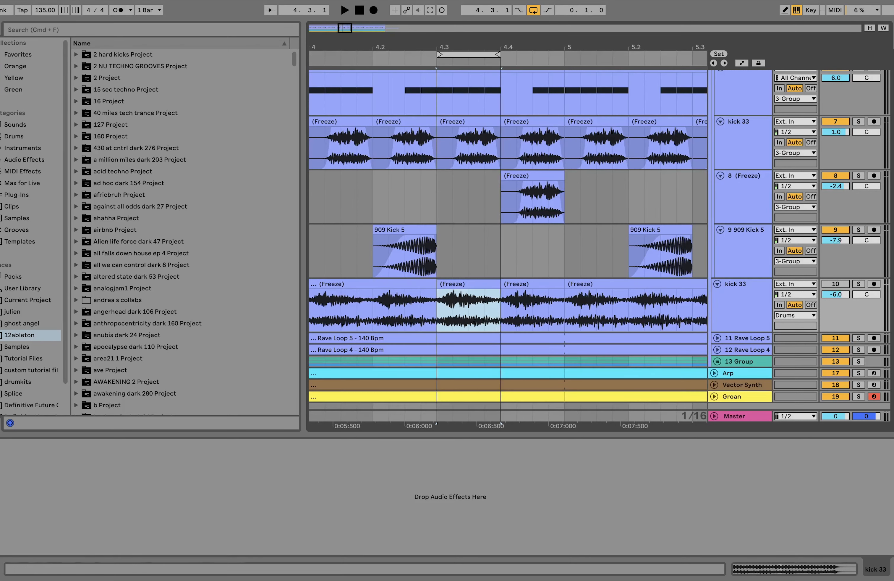
left_click(859, 283)
key("space")
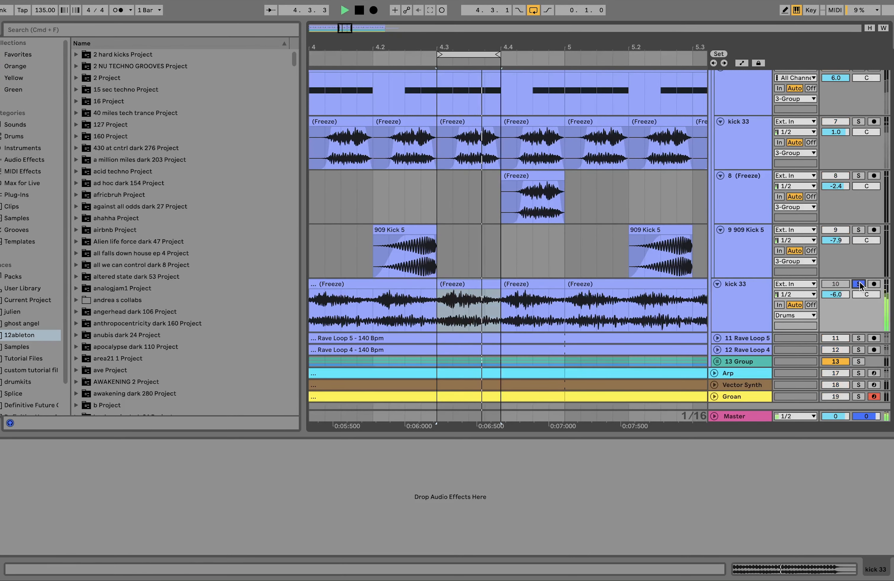
key("space")
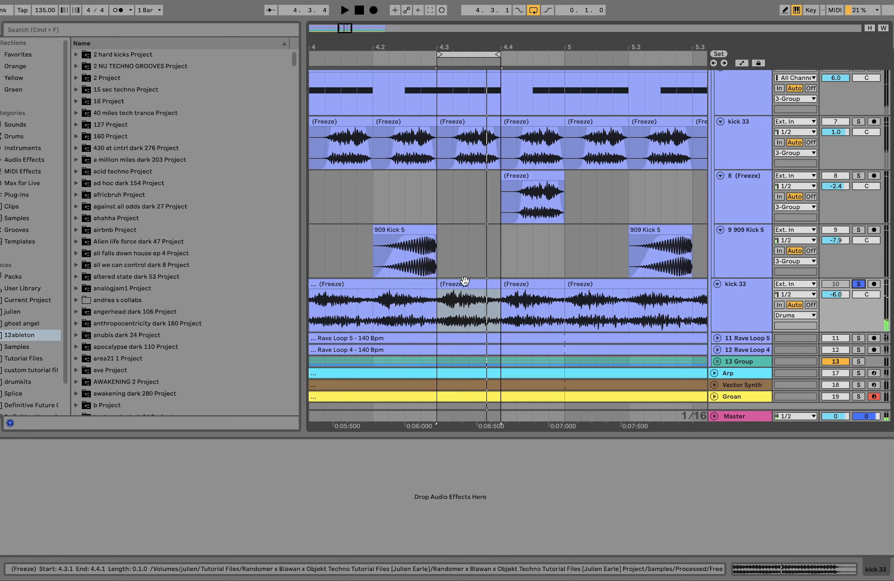
Step: Reverse the isolated beat clip on track 10, comparing its playback in reversed and original direction
left_click(464, 282)
key("r")
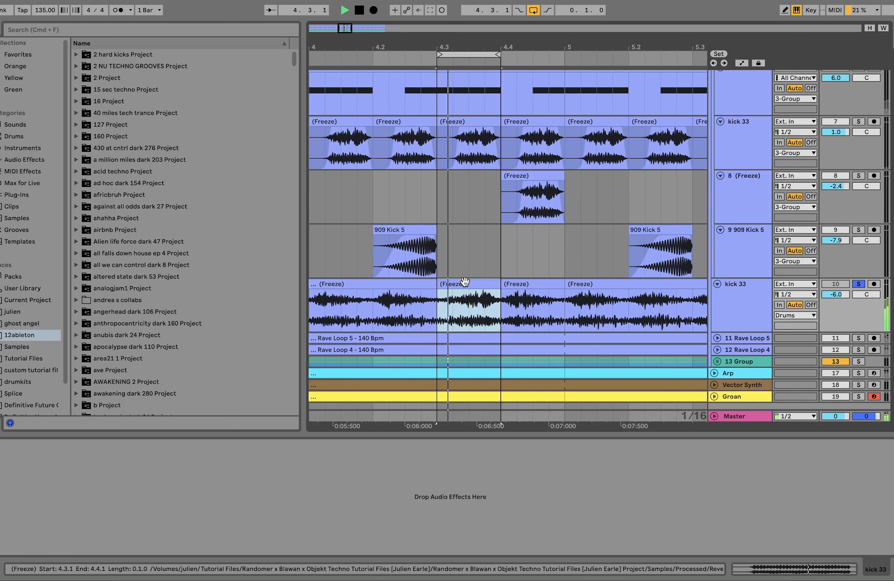
key("space")
key("space")
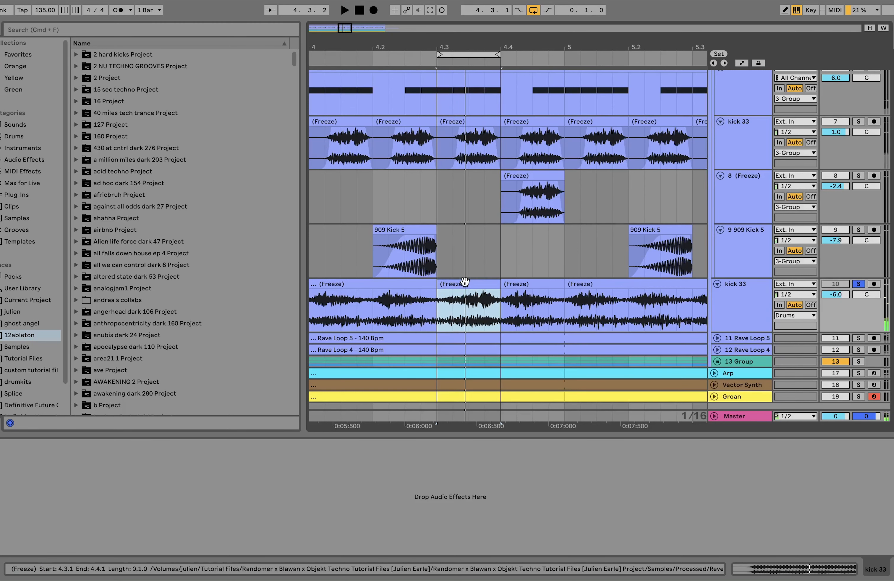
key("r")
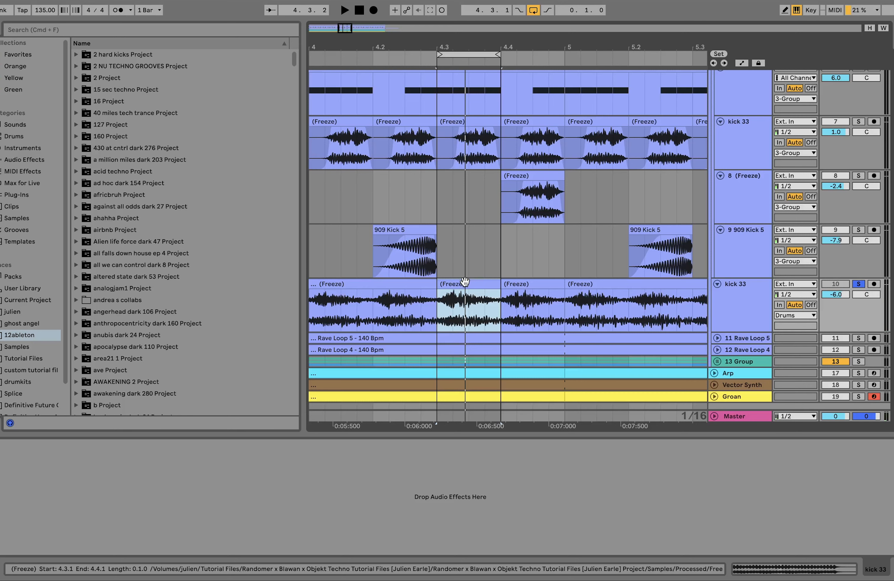
key("space")
key("r")
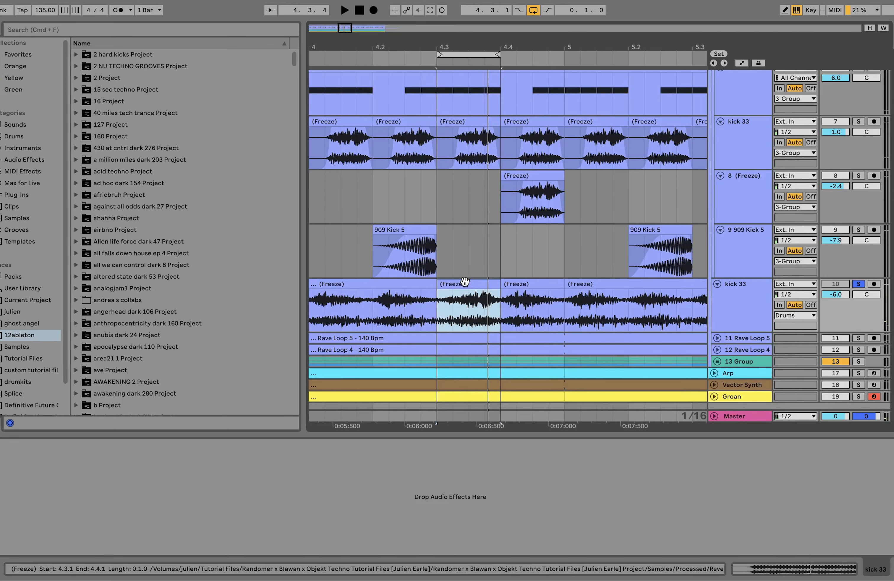
Step: Select the flattened clip from 4.3.1 to 4.4.1 on kick 33 track 7 and solo that track
scroll(486, 120, "up", 5)
scroll(483, 156, "up", 2)
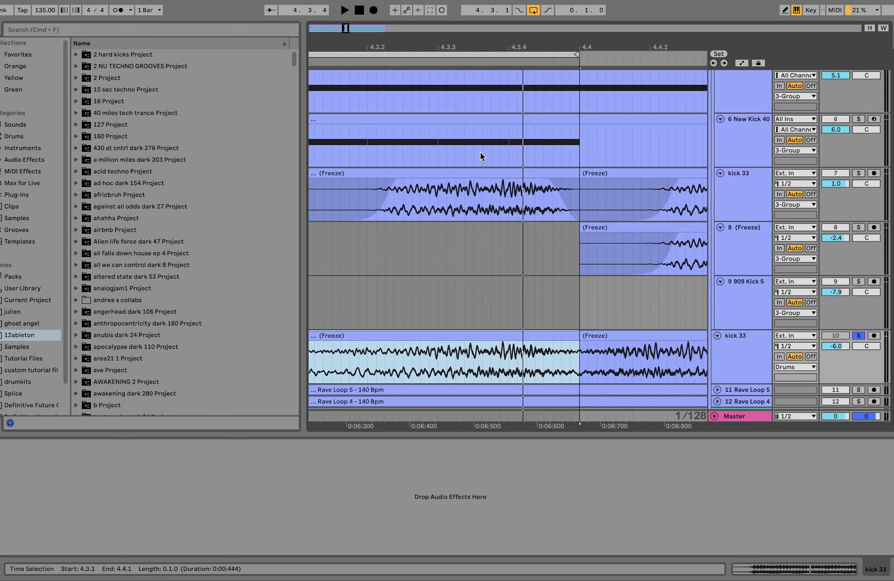
scroll(487, 185, "down", 4)
left_click(459, 175)
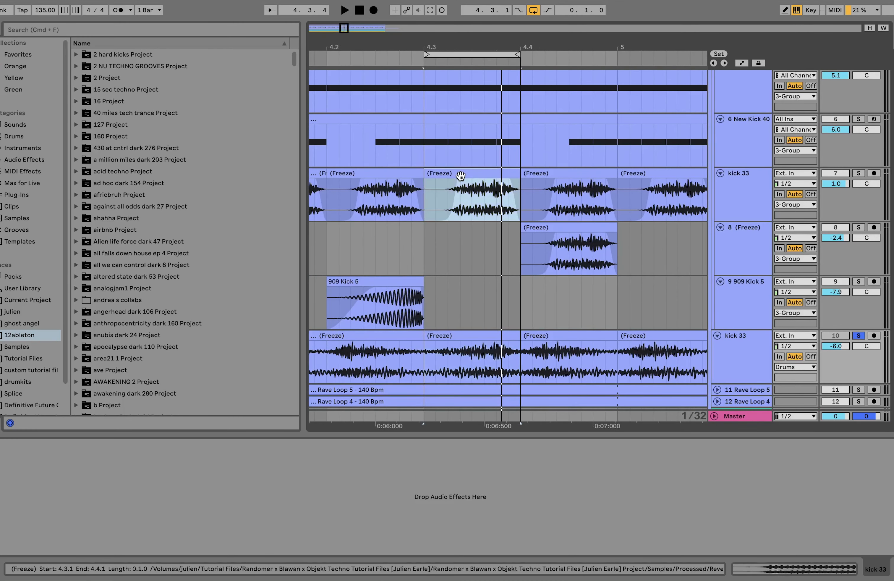
left_click(858, 173)
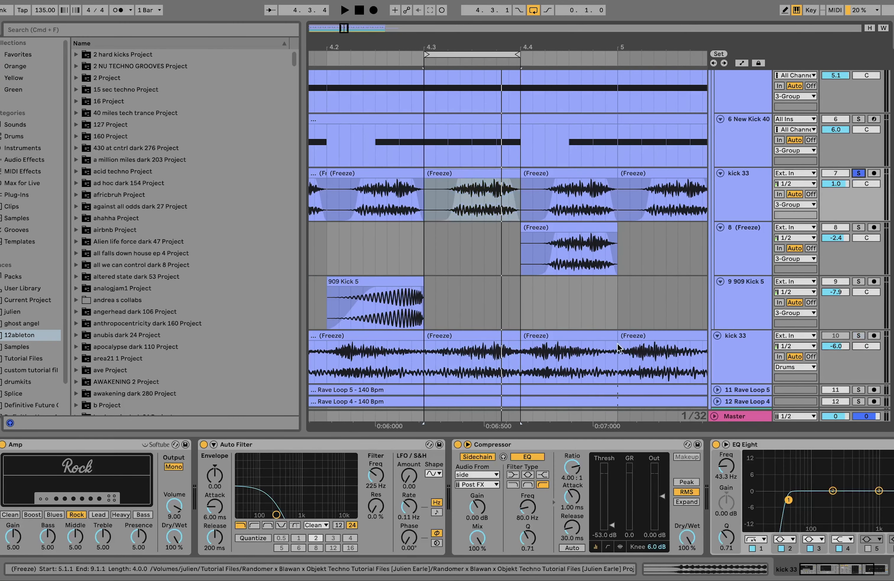
Step: Compare the looped beat on track 7 with its whole device chain deactivated and reactivated
left_click(571, 445)
key("super+a")
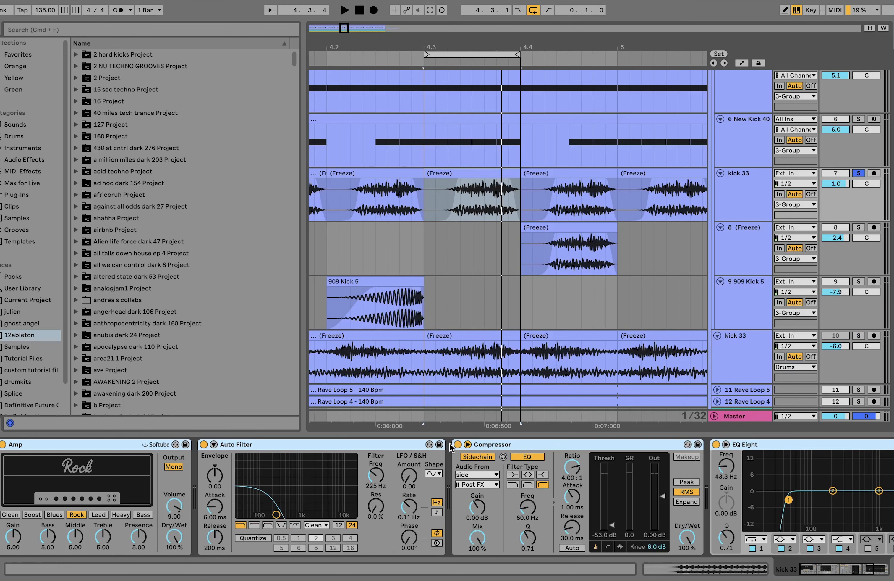
key("0")
key("space")
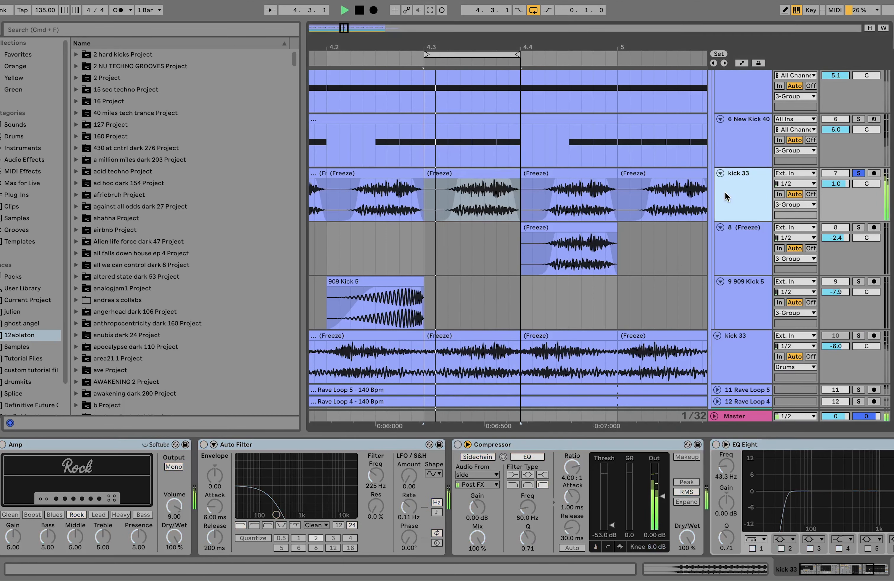
key("space")
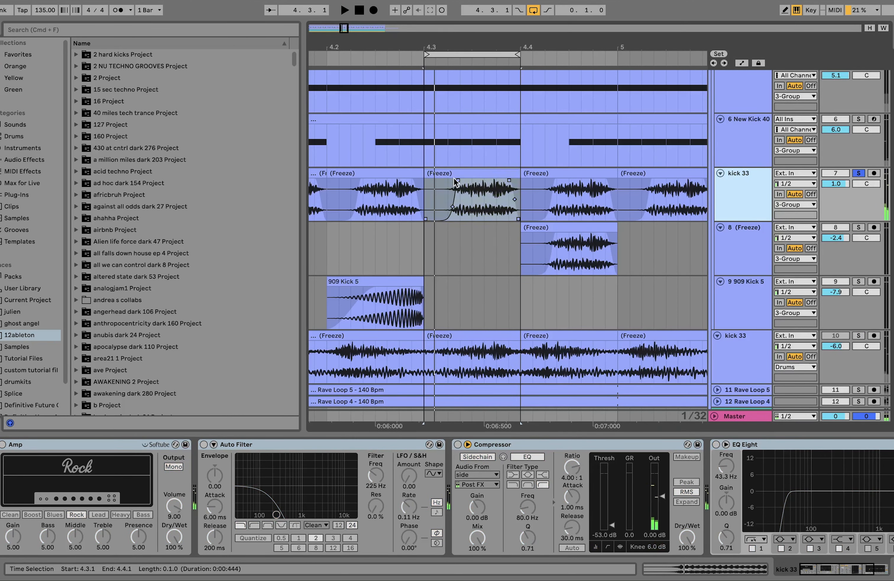
left_click(456, 174)
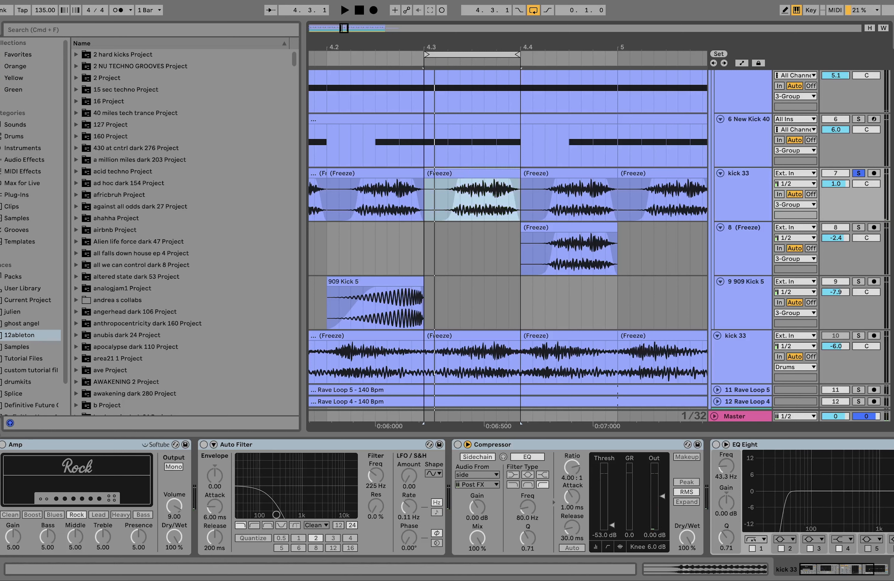
left_click(2, 447)
key("space")
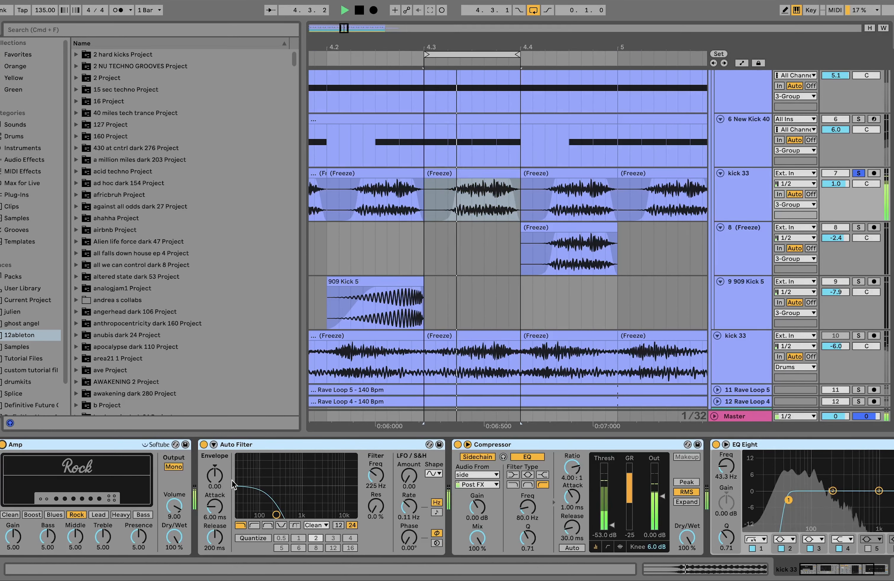
Step: Compare track 7's playback with its Auto Filter bypassed and re-enabled
left_click(204, 444)
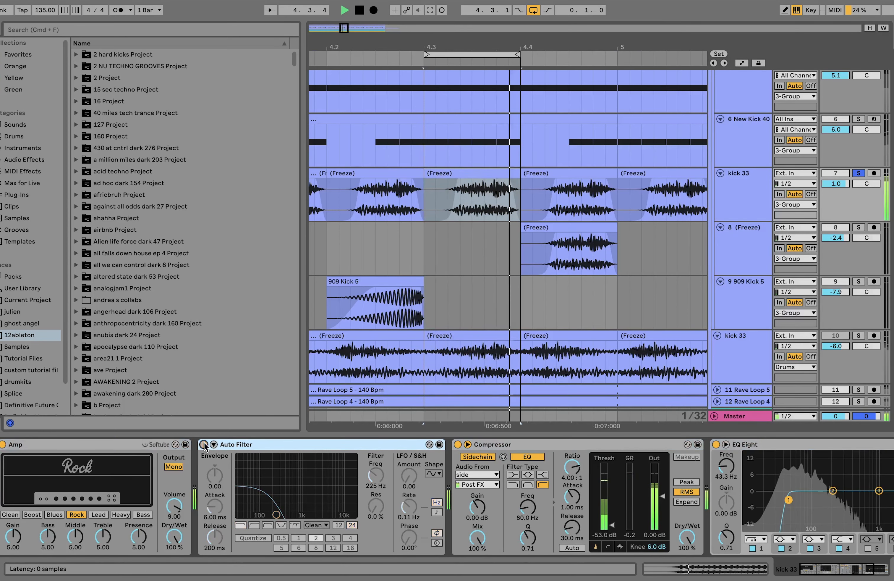
left_click(203, 444)
key("space")
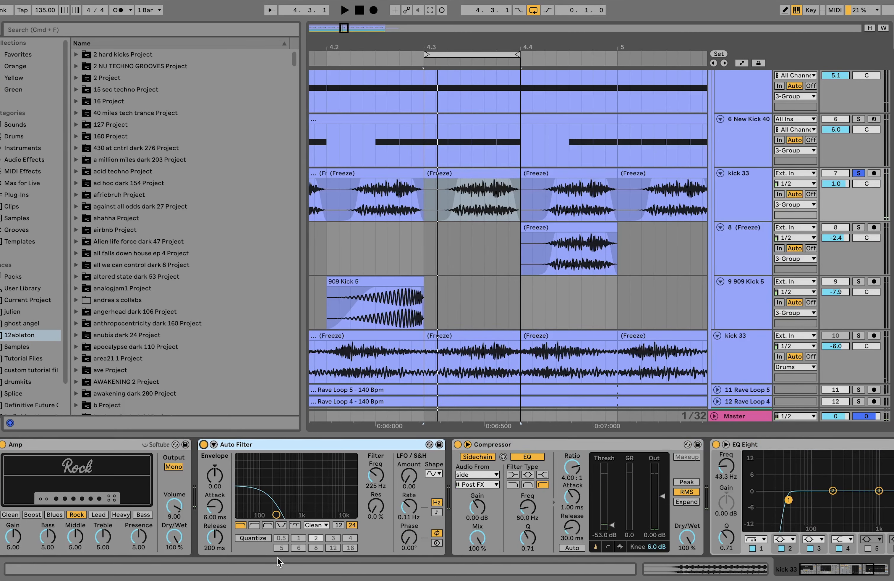
Step: Examine the Compressor and EQ Eight at the end of track 7's chain while playing the loop
scroll(278, 557, "right", 5)
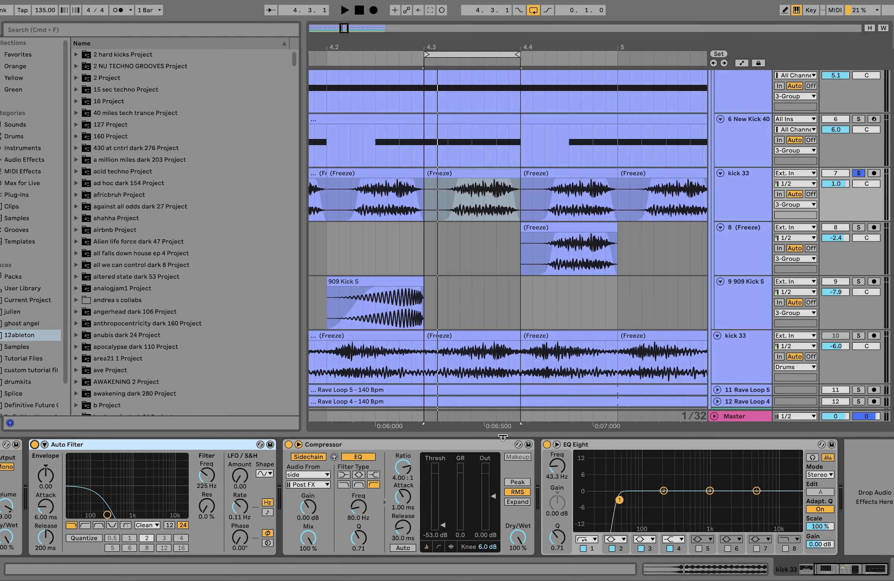
scroll(618, 400, "down", 2)
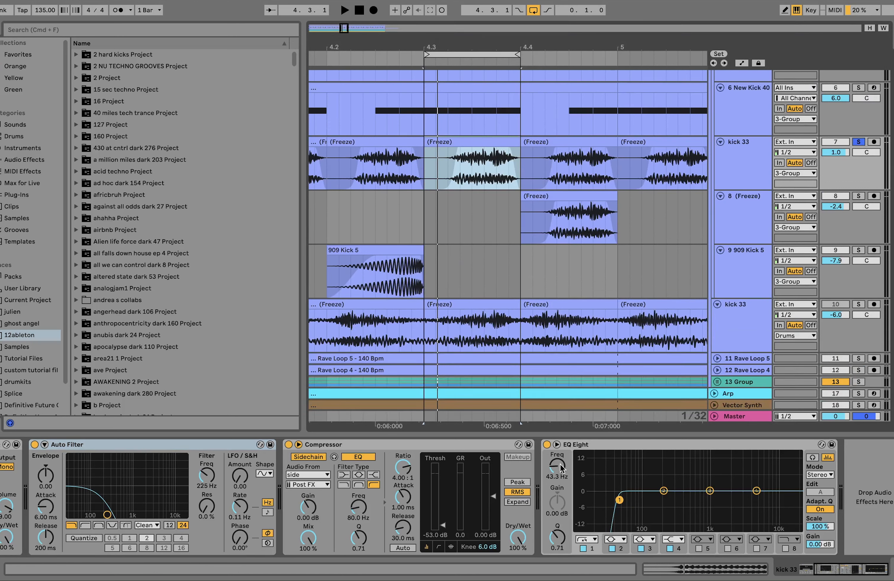
key("space")
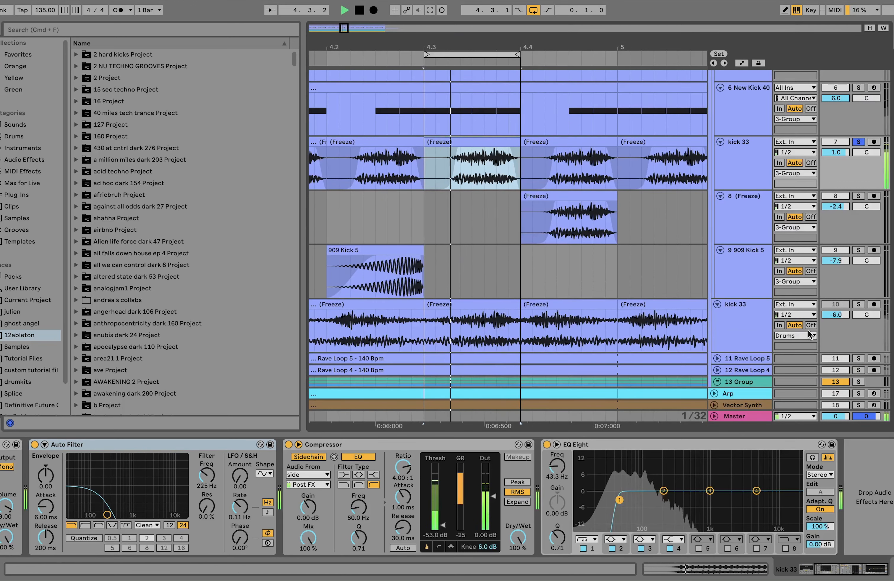
key("space")
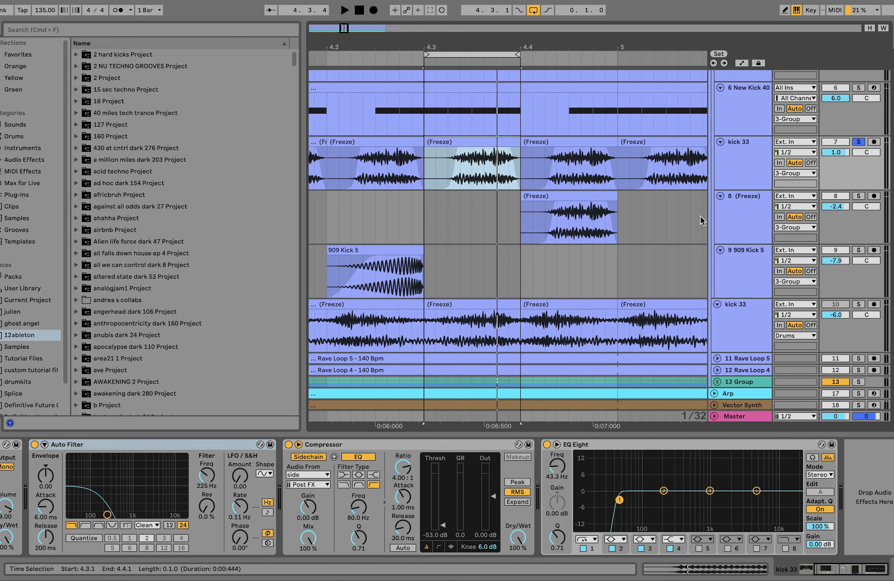
Step: Solo kick 33 track 4 together with track 7 and play the looped beat
scroll(700, 216, "down", 3)
scroll(700, 216, "up", 2)
scroll(699, 216, "up", 5)
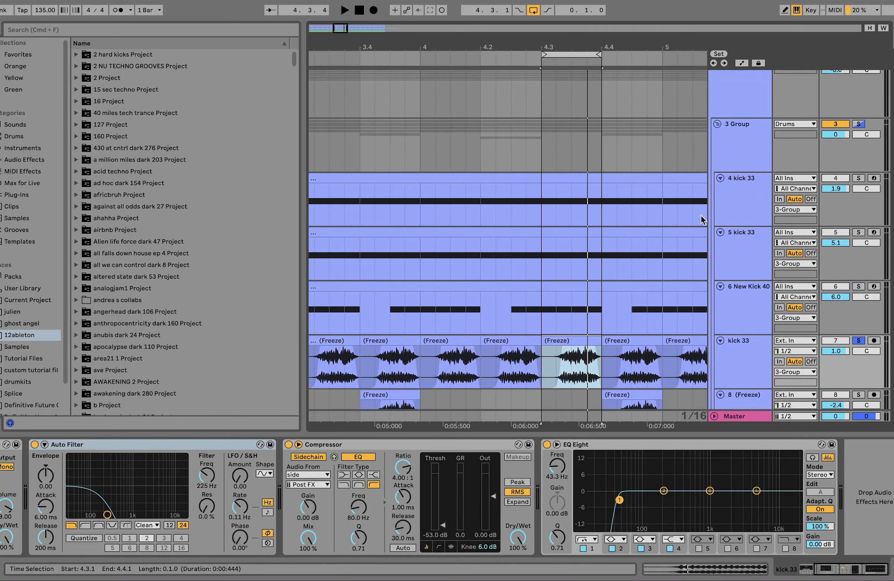
left_click(858, 178)
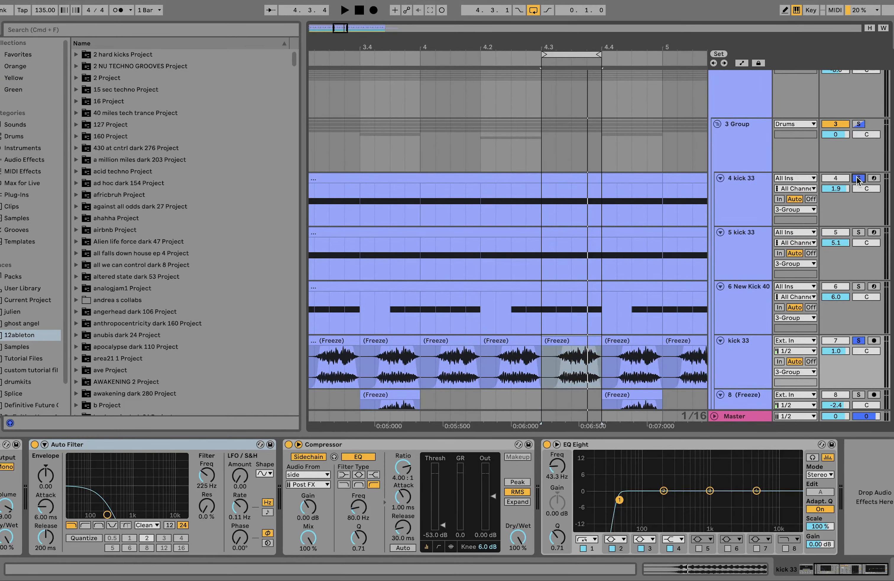
key("space")
Step: Audition kick 33 track 5 together with tracks 4 and 7, ending with only track 5 soloed
left_click(759, 260)
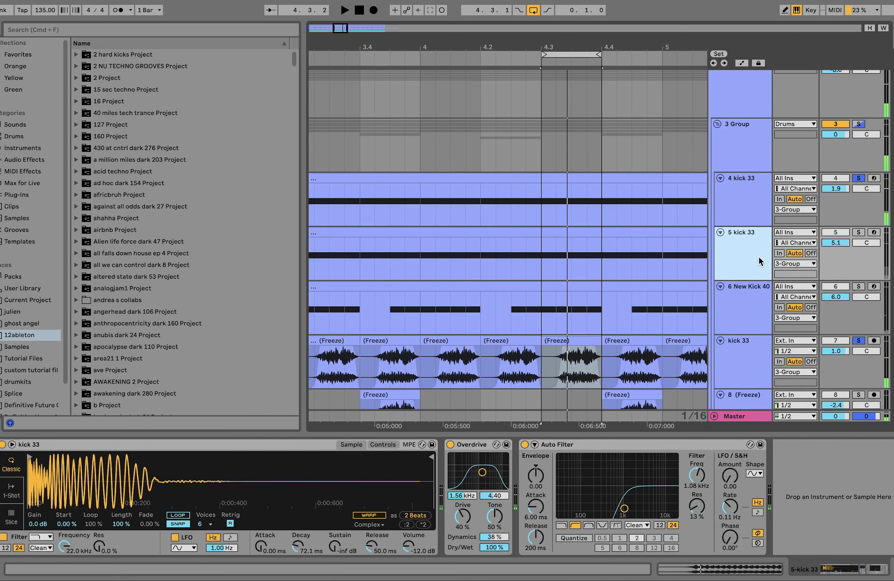
left_click(858, 233)
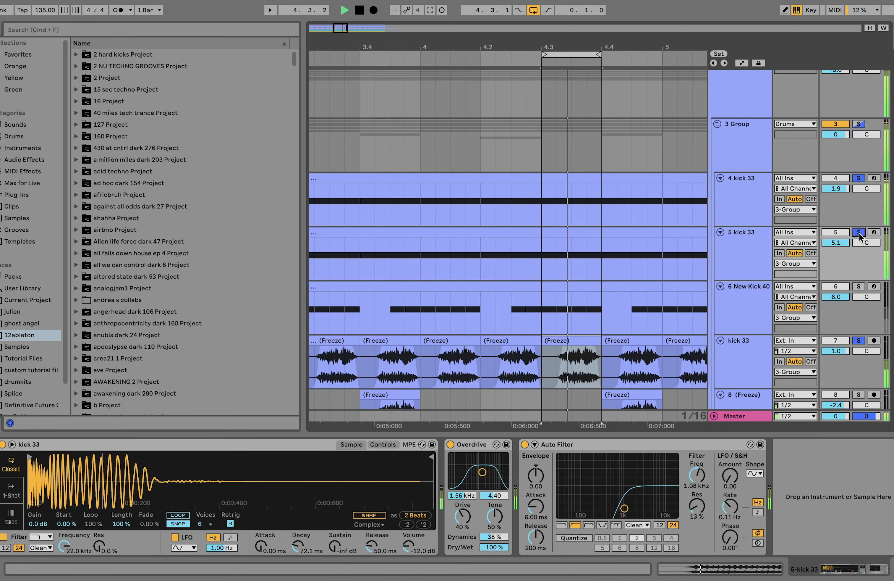
left_click(858, 232)
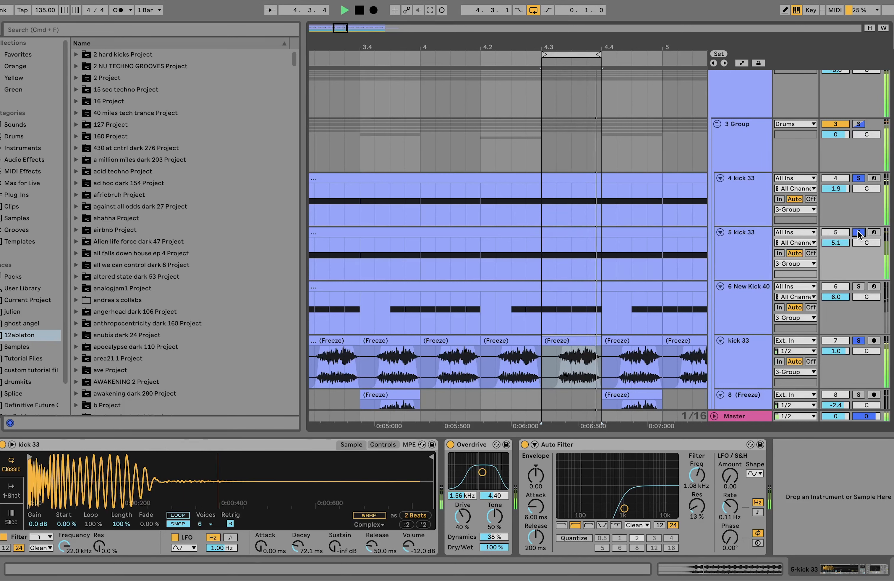
left_click(859, 232)
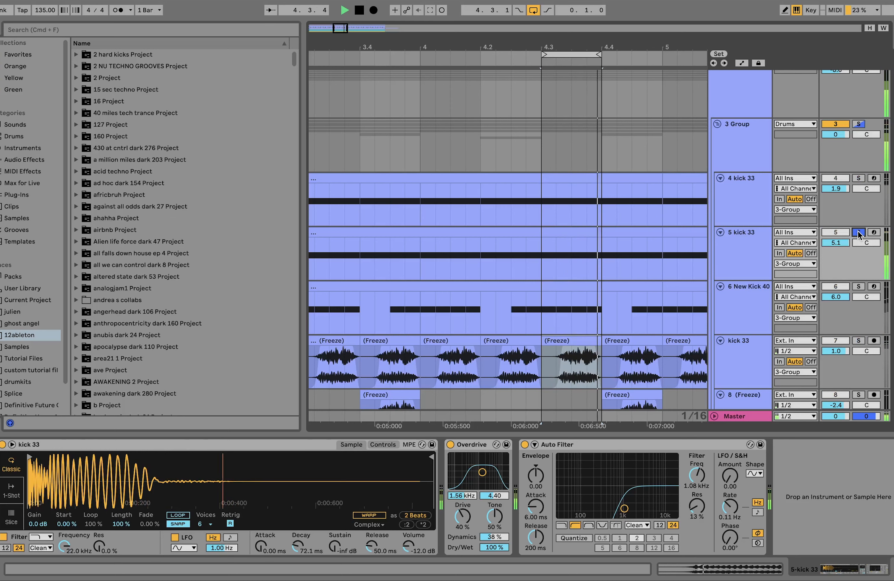
Step: Show track 5's sampler controls and compare its playback with the Auto Filter bypassed and re-enabled
left_click(757, 279)
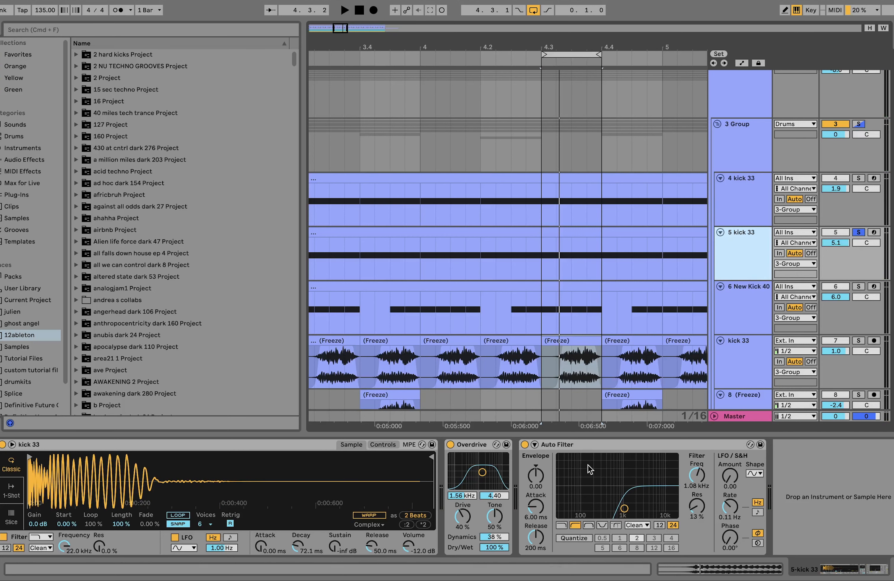
left_click(383, 444)
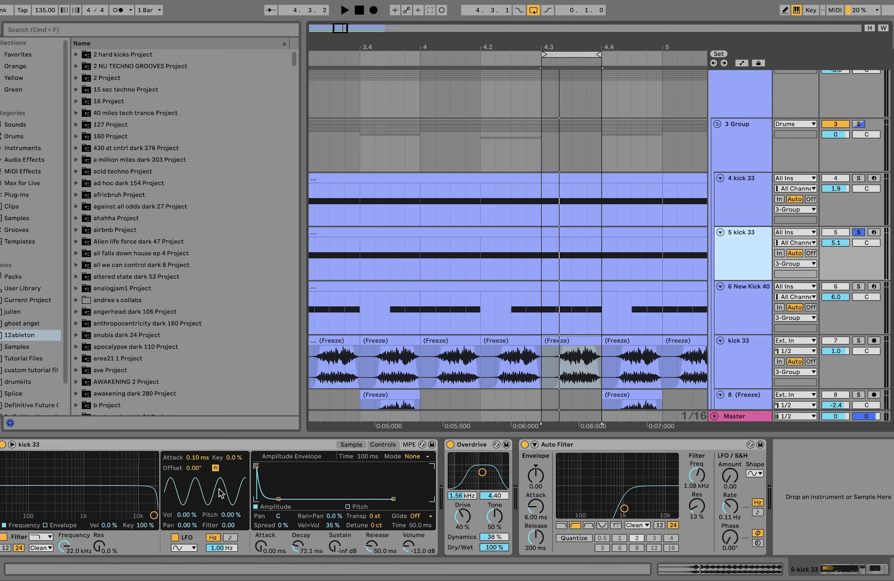
key("space")
left_click(524, 444)
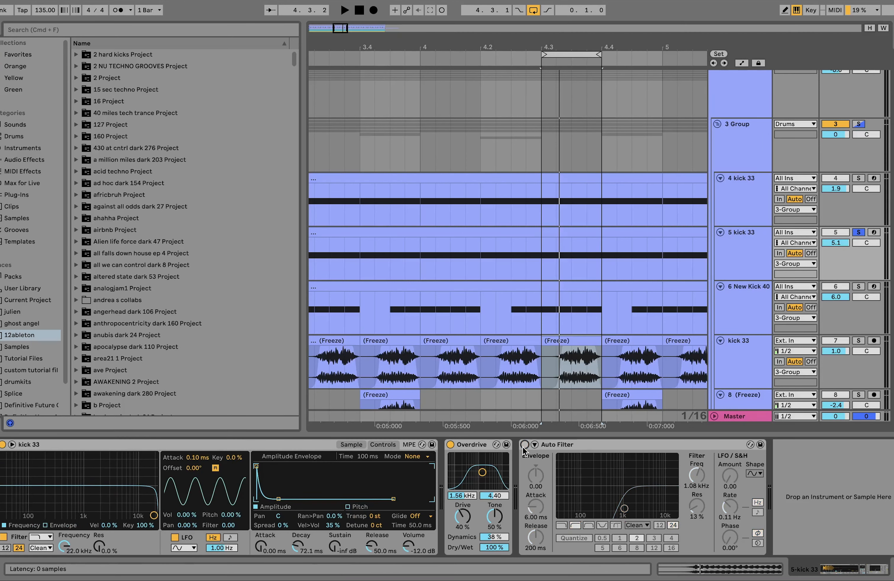
key("space")
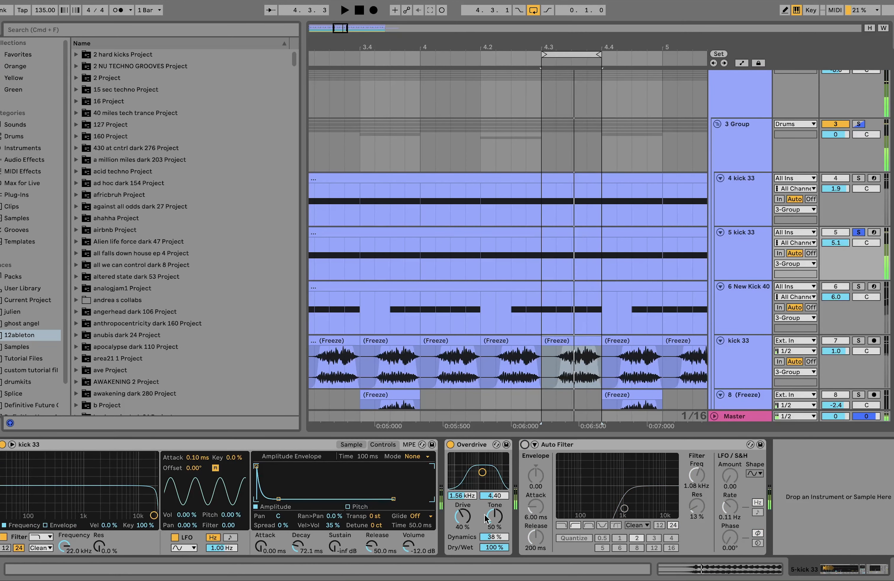
left_click(525, 445)
key("space")
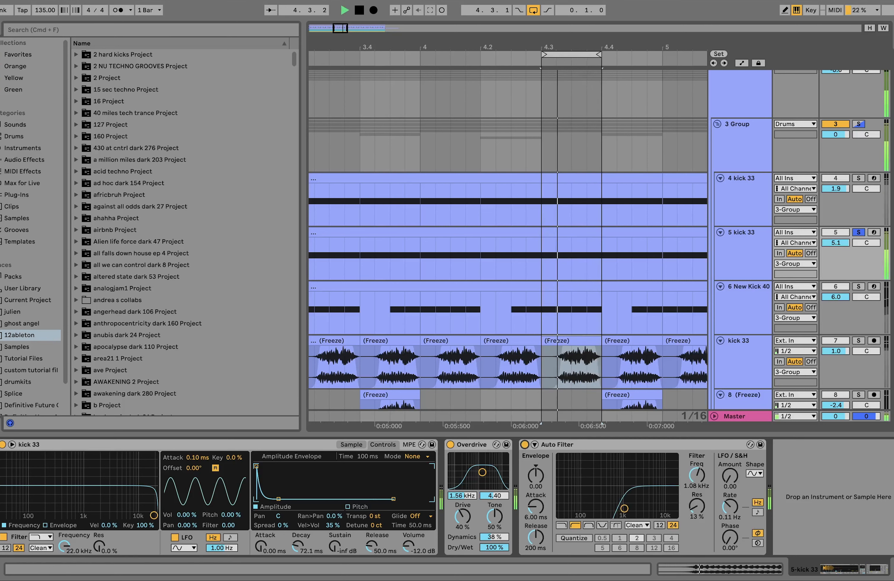
key("space")
Step: Play kick 33 track 4 alone, and add tracks 5 and 7 to the solo
left_click(858, 178)
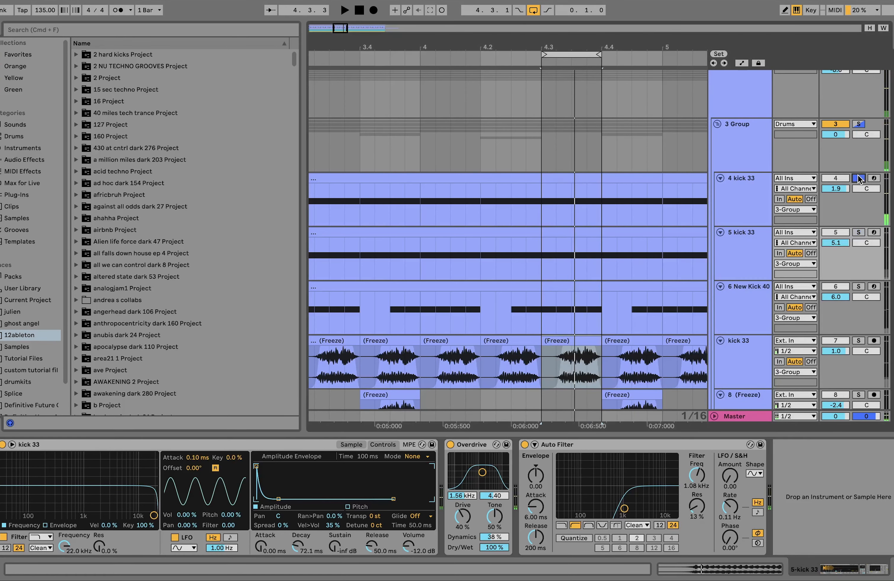
key("space")
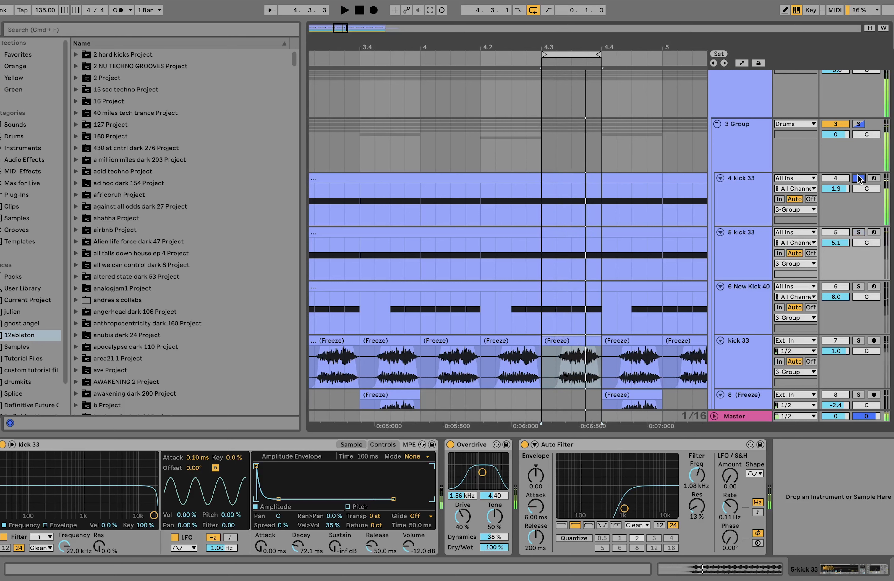
left_click(859, 232)
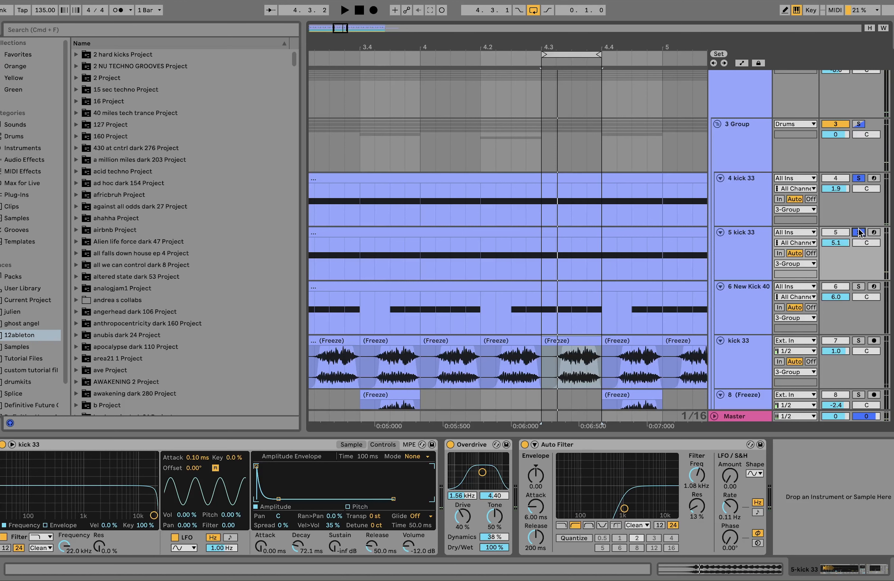
scroll(861, 232, "down", 5)
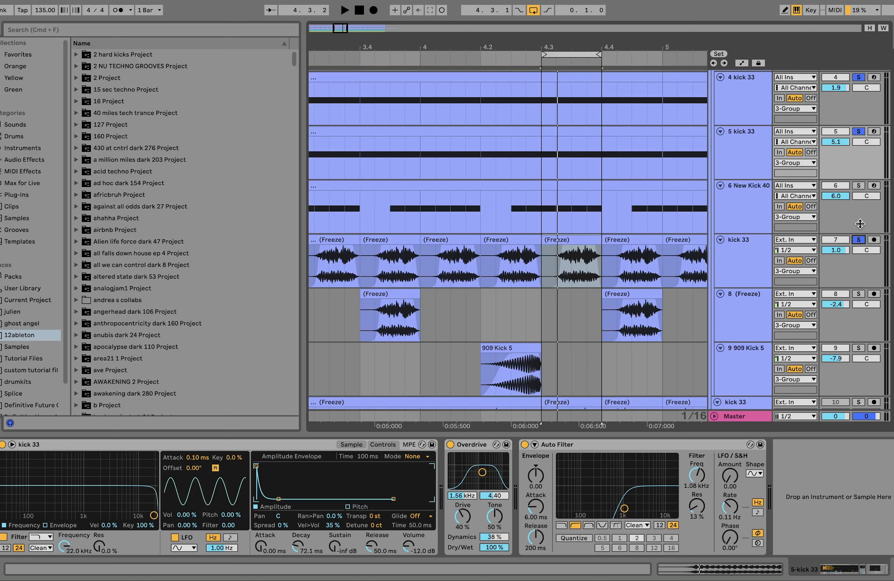
Step: Solo New Kick 40 track 6, loop its first clip from 1.1.1 to 5.1.1, and play it
left_click(859, 185)
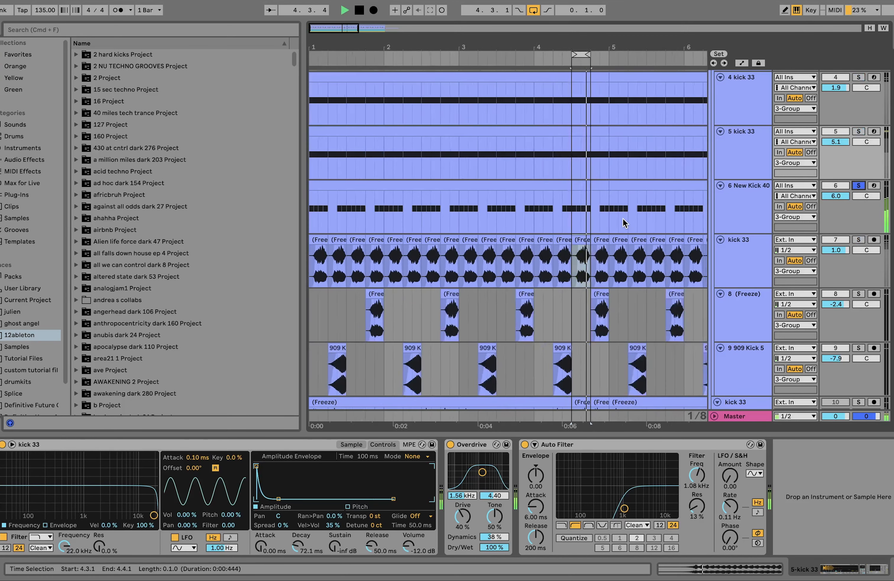
key("minus")
left_click(434, 179)
left_click(435, 184)
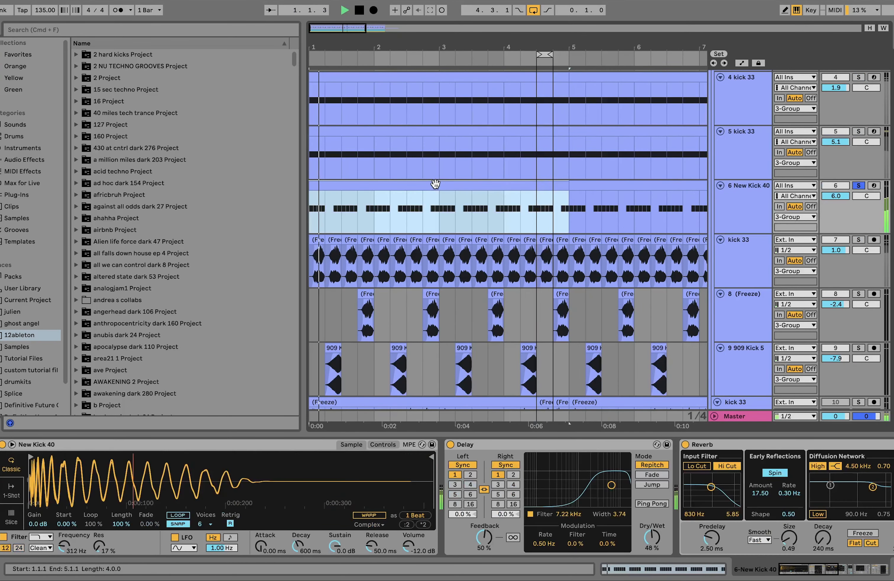
key("super+l")
scroll(447, 208, "up", 2)
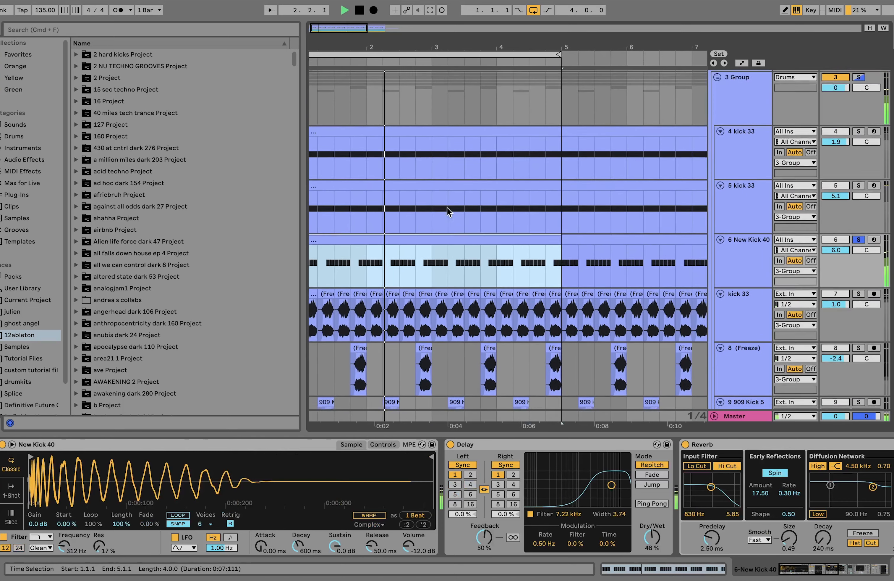
key("space")
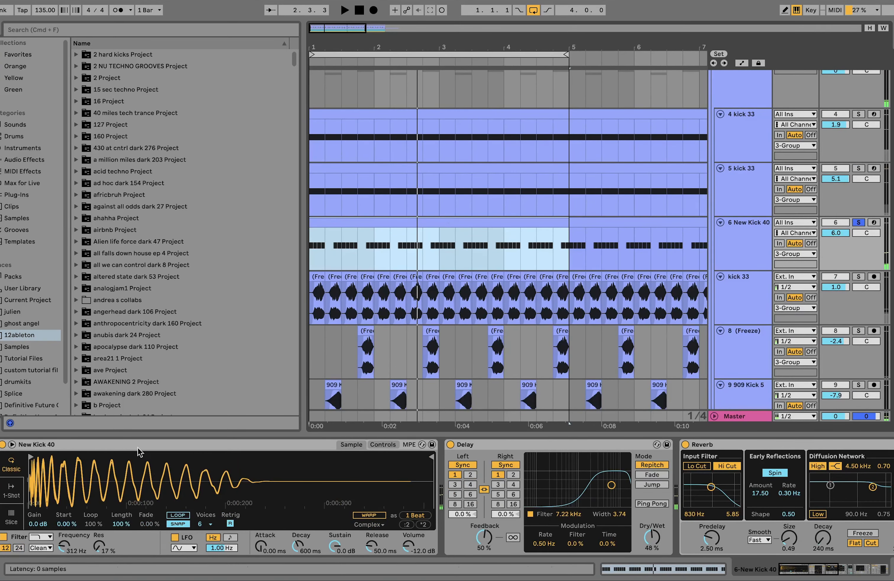
Step: Examine New Kick 40's sampler controls and its effects chain through to the sidechained Compressor
left_click(392, 444)
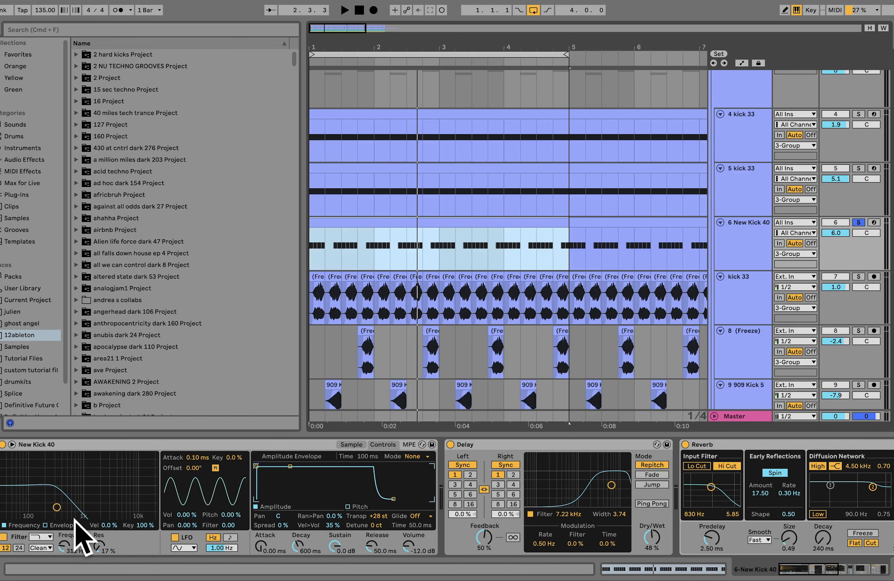
scroll(336, 536, "right", 10)
scroll(336, 535, "right", 20)
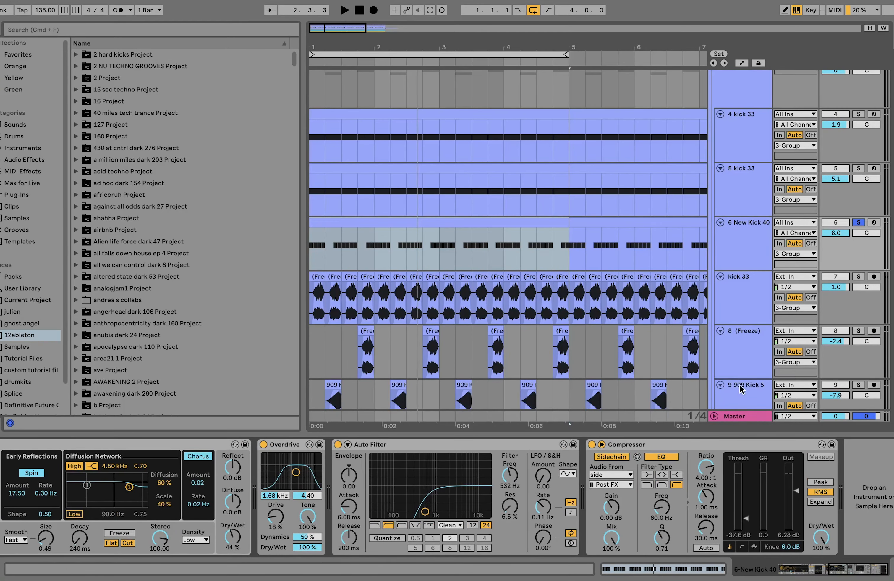
Step: Solo the 3 Group, play it, and compare the kick with New Kick 40 track 6 muted and unmuted
scroll(878, 134, "up", 3)
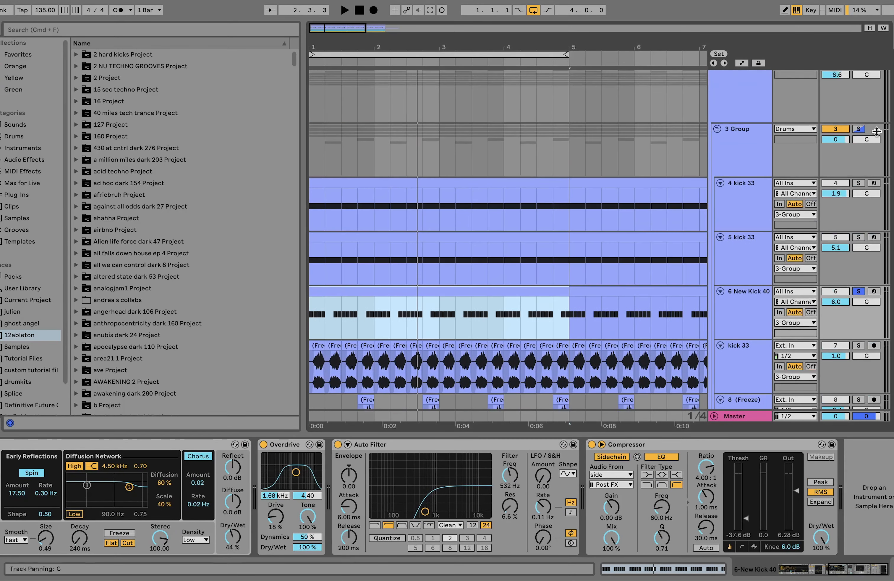
left_click(860, 130)
key("space")
scroll(698, 268, "down", 3)
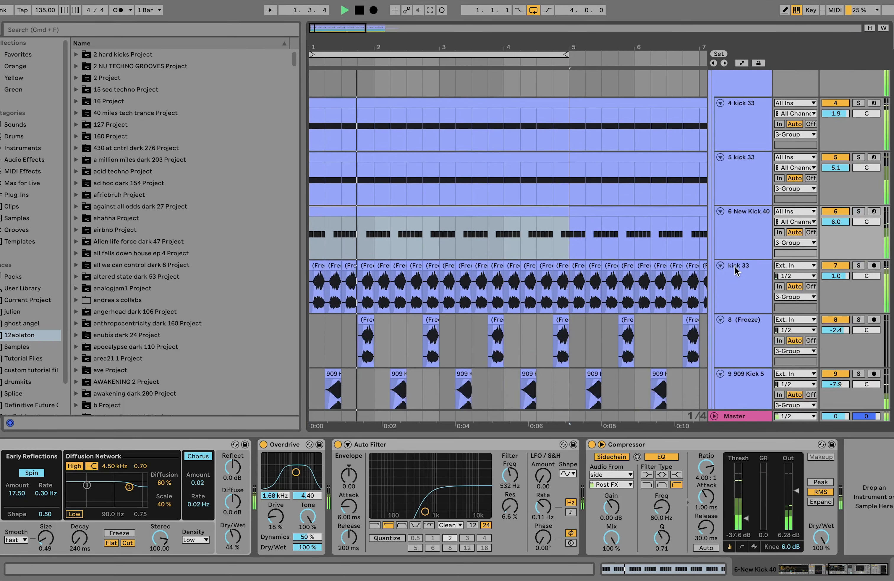
scroll(736, 270, "down", 2)
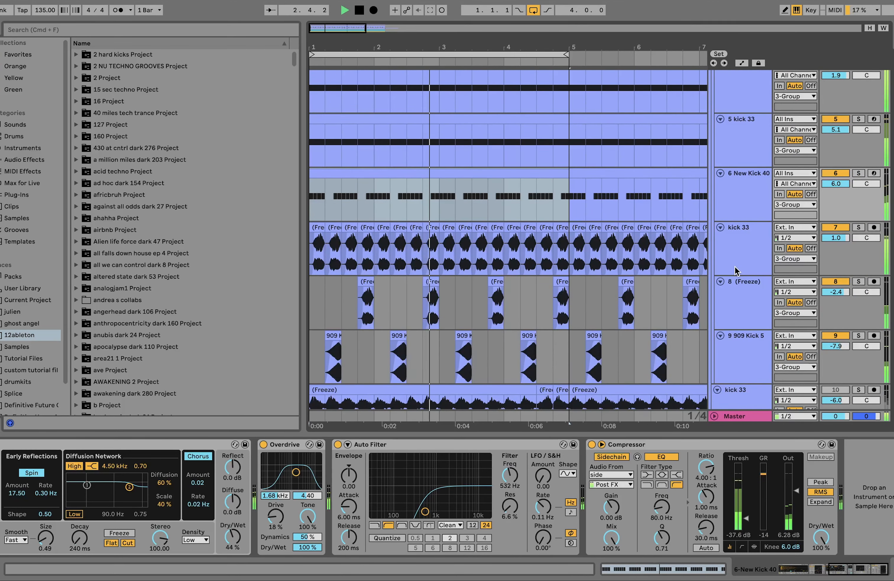
left_click(843, 176)
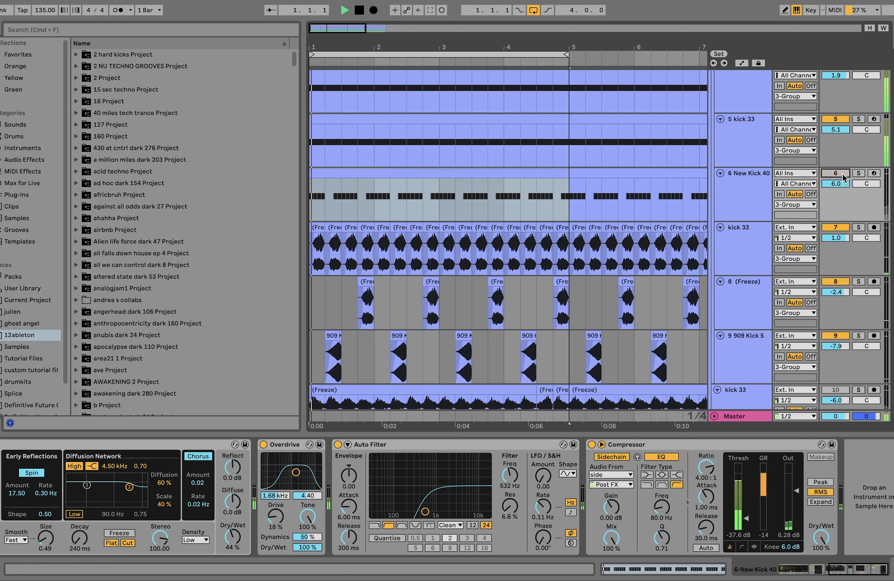
left_click(842, 176)
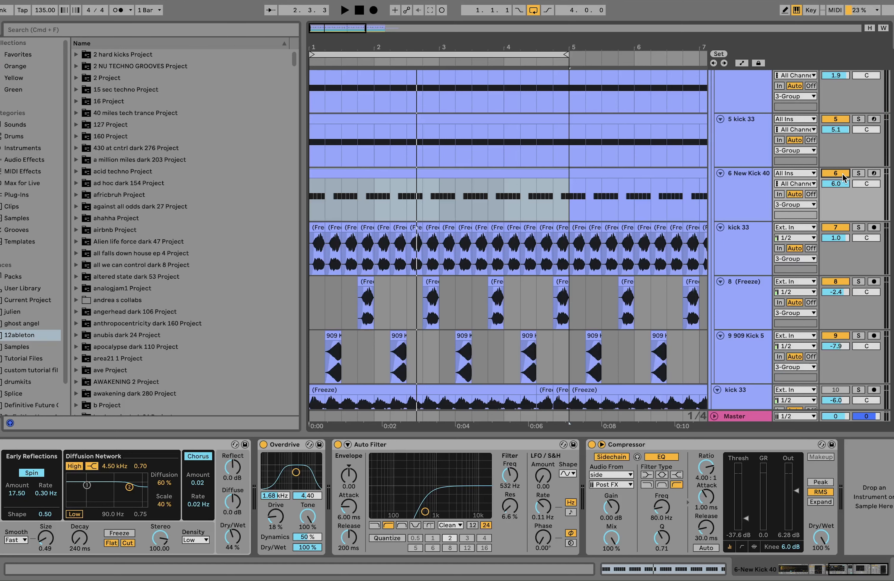
Step: Select both New Kick 40 clips, loop them from 1.1.1 to 9.1.1, and start playback
left_click(741, 194)
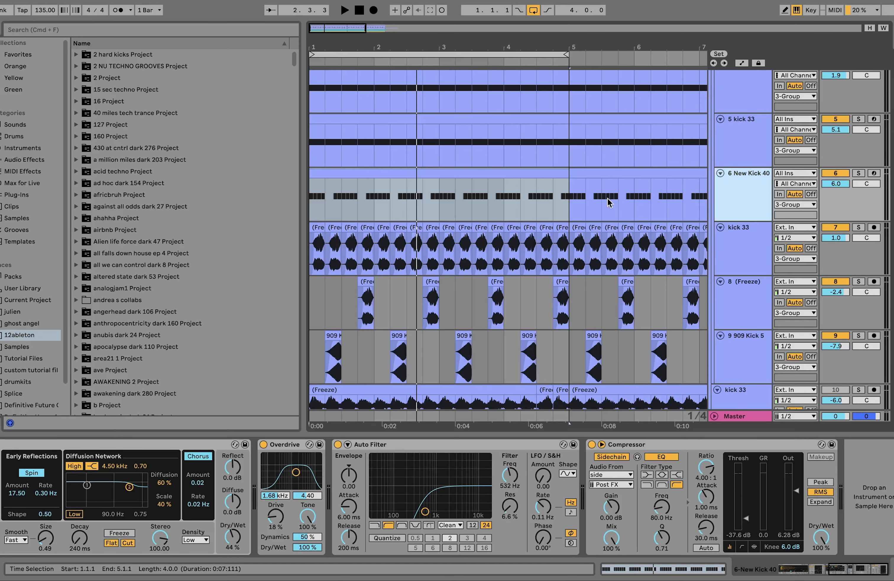
scroll(555, 264, "down", 5)
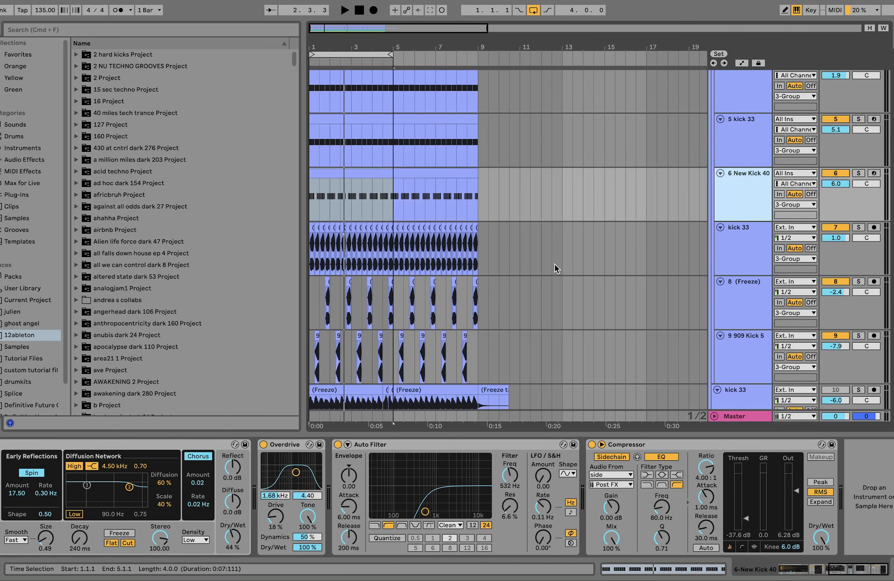
scroll(393, 252, "up", 5)
scroll(394, 251, "down", 2)
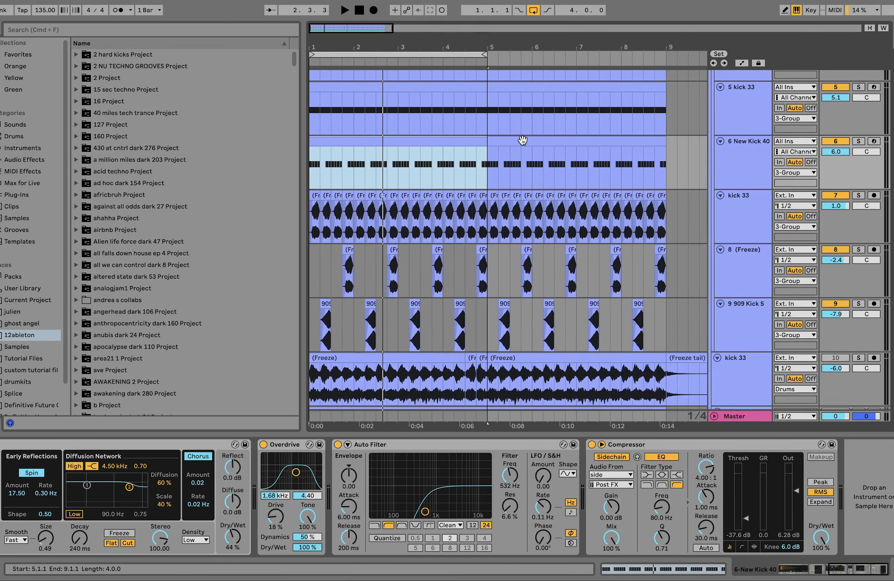
left_click(521, 143)
left_click(467, 138, "shift")
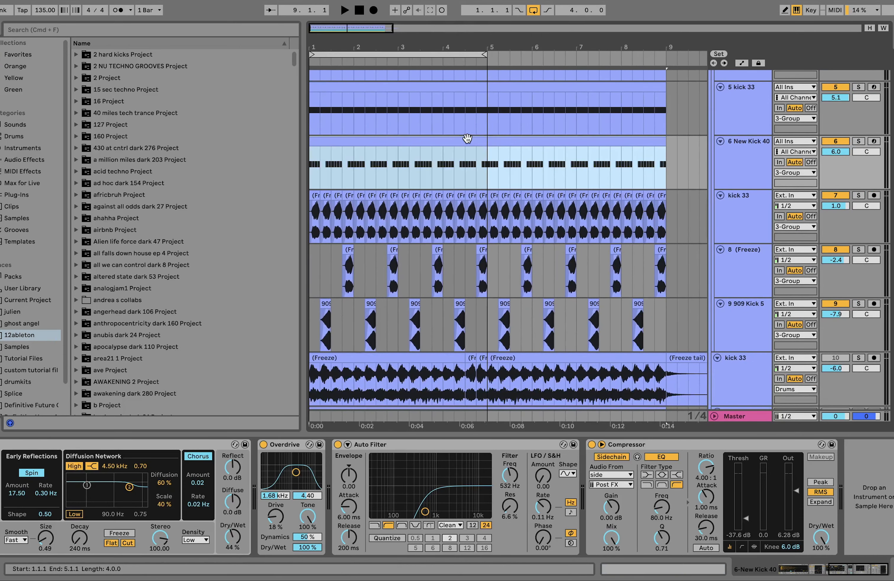
key("super+l")
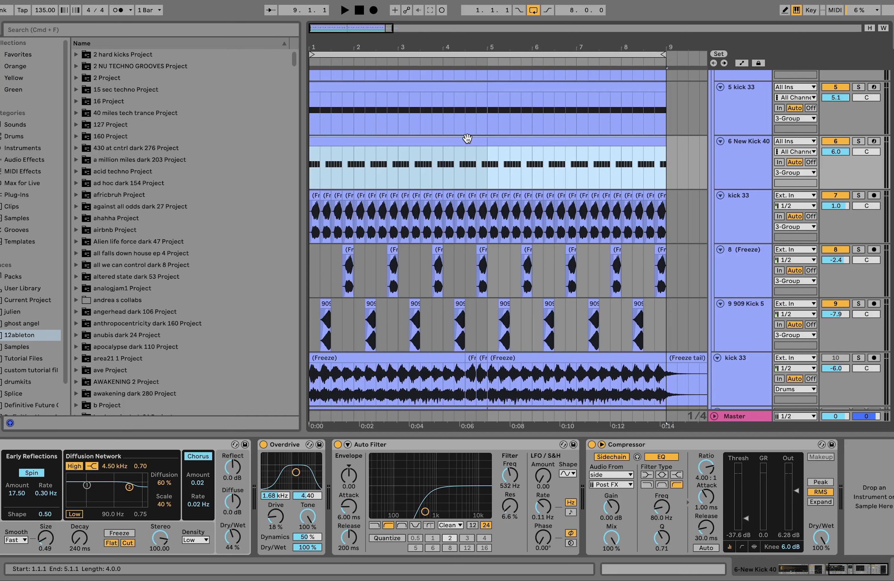
key("space")
Step: Solo track 8 (Freeze) together with track 9 909 Kick 5 and play the two layers
scroll(869, 176, "down", 3)
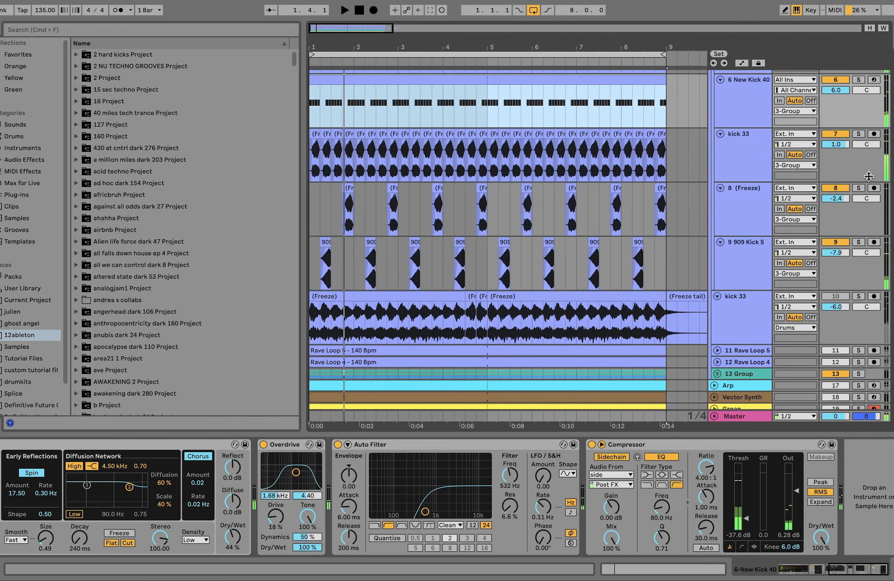
left_click(859, 188)
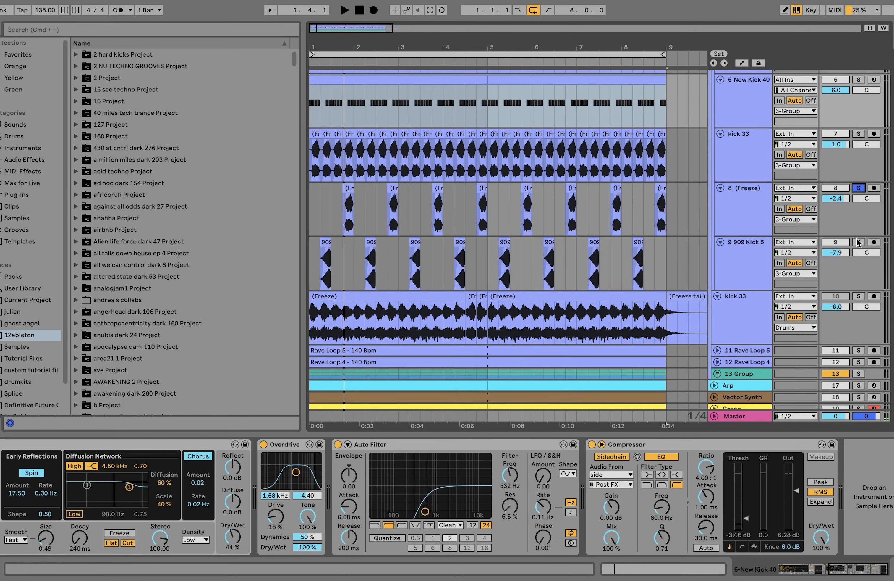
key("space")
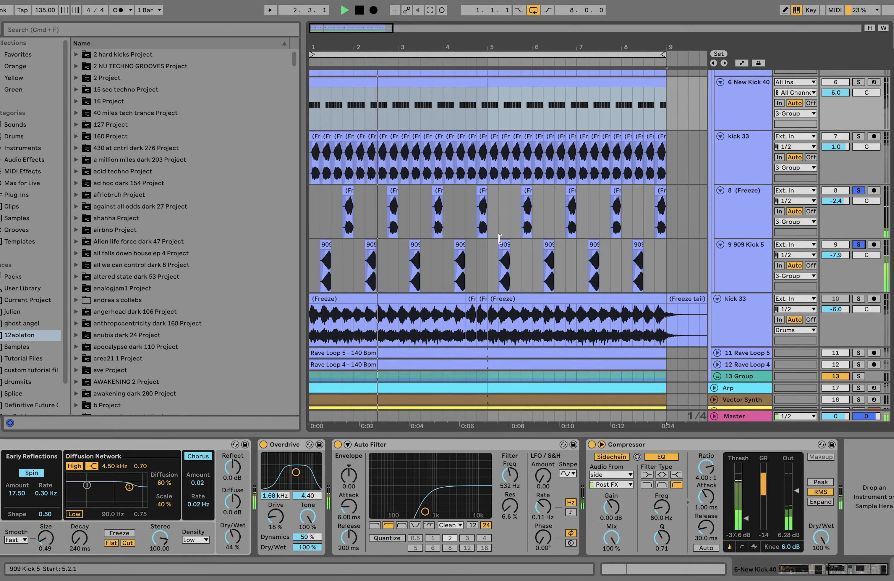
scroll(499, 238, "up", 2)
scroll(499, 238, "left", 1)
scroll(500, 239, "down", 1)
key("space")
scroll(500, 241, "down", 1)
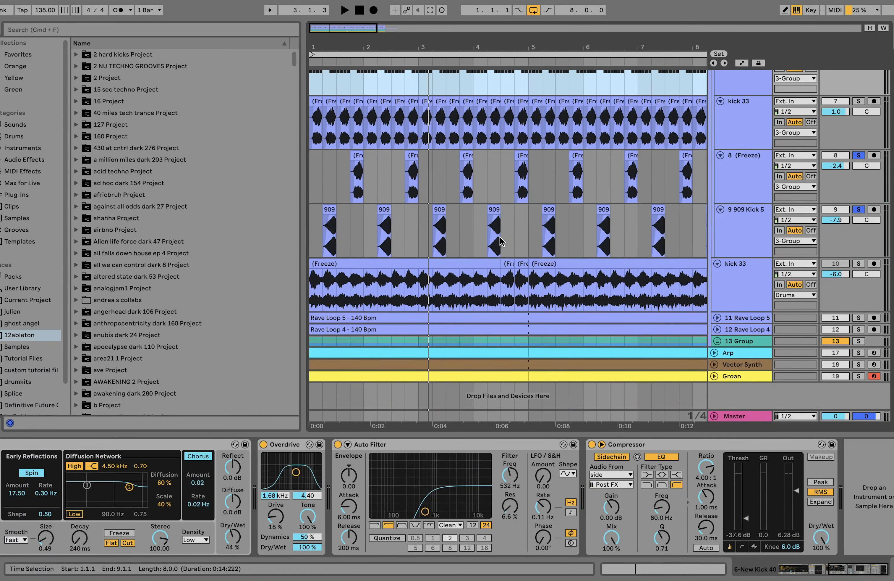
Step: Solo the 3 Group and play the complete kick stack, viewing the clips on tracks 8 and 9 up close
scroll(500, 241, "up", 5)
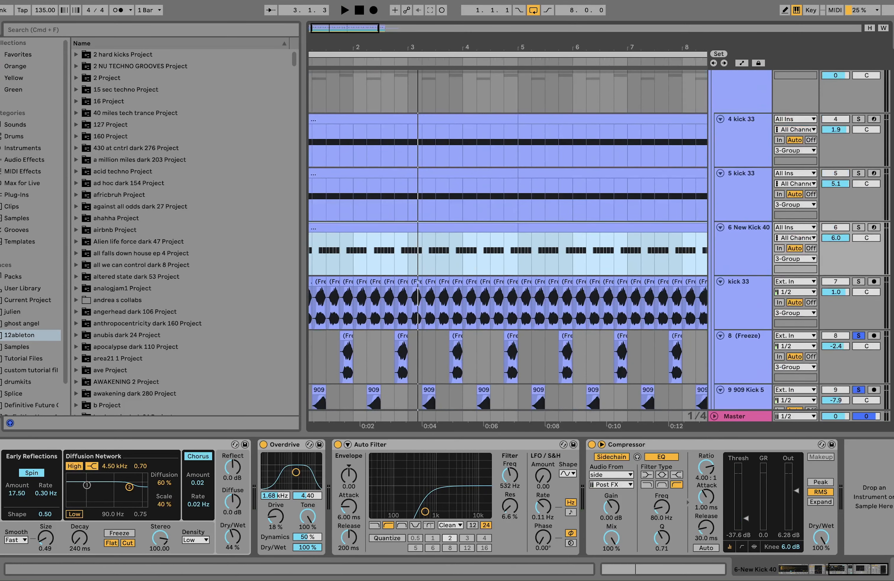
scroll(865, 94, "up", 2)
left_click(860, 127)
key("space")
scroll(859, 128, "down", 4)
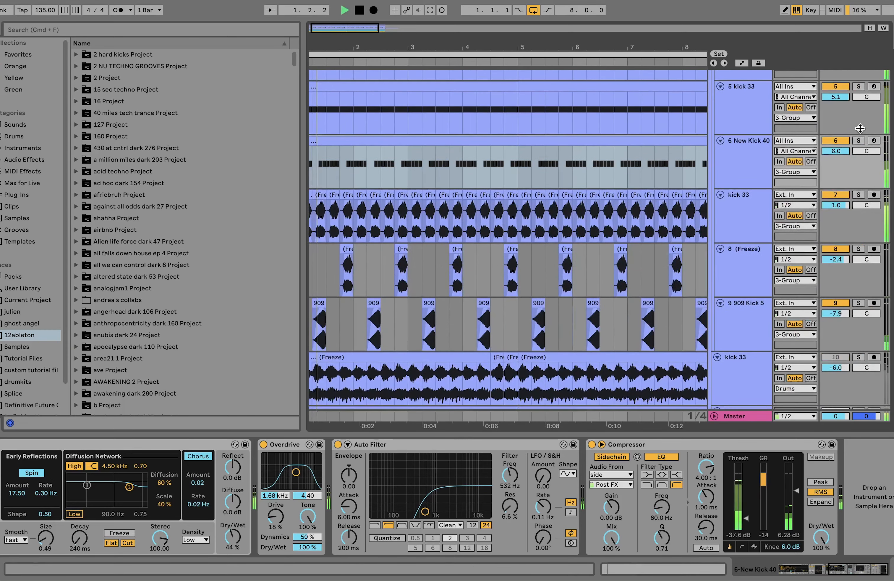
scroll(581, 243, "down", 2)
scroll(581, 243, "up", 4)
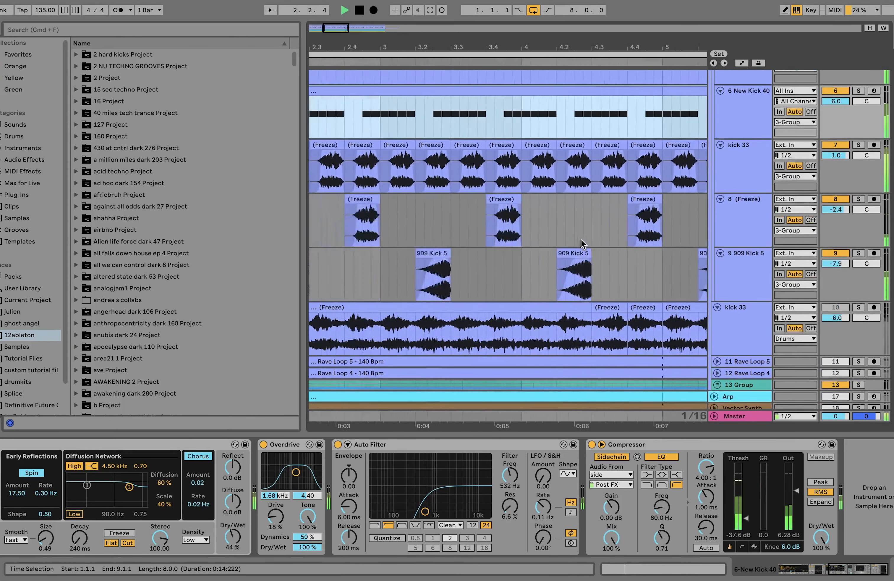
key("space")
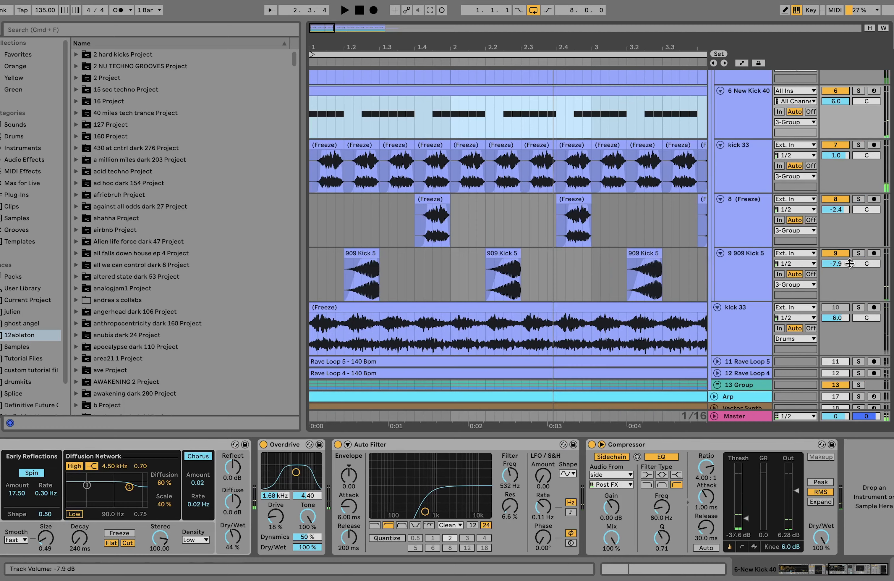
Step: Solo 909 Kick 5 track 9, open its clip at 1.2.1, and play it while examining the waveform
left_click(859, 253)
left_click(345, 272)
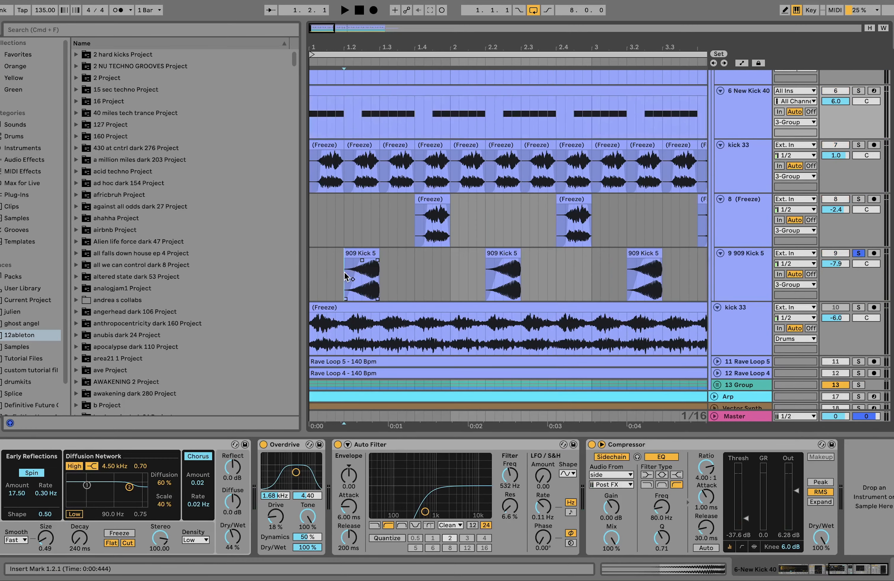
double_click(351, 271)
key("space")
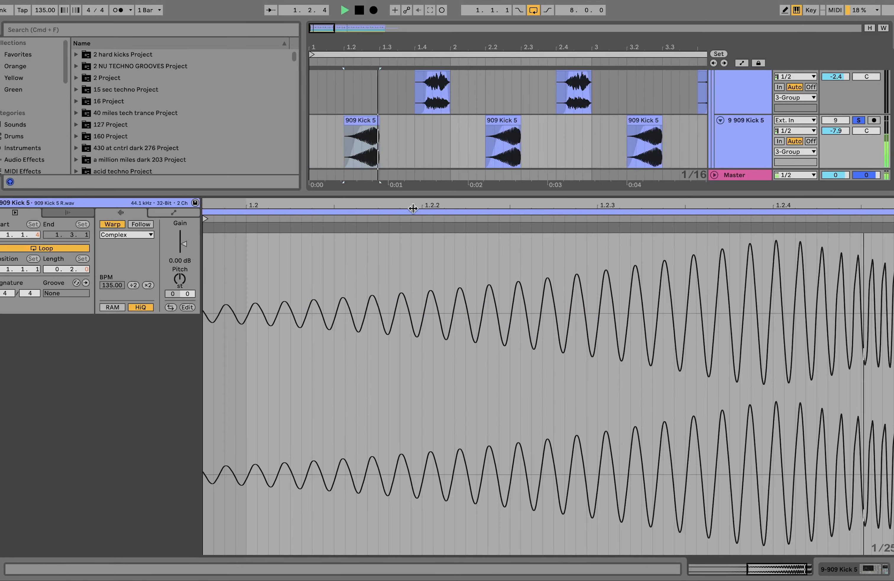
left_click_drag(413, 209, 801, 137)
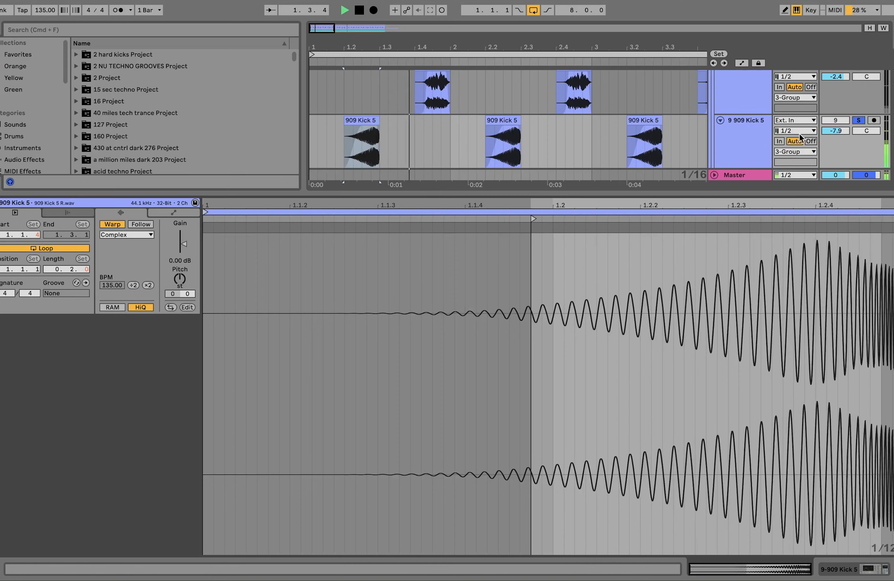
Step: Show 909 Kick 5's Auto Filter and Overdrive, and audition the clip through them
key("shift+Tab")
key("space")
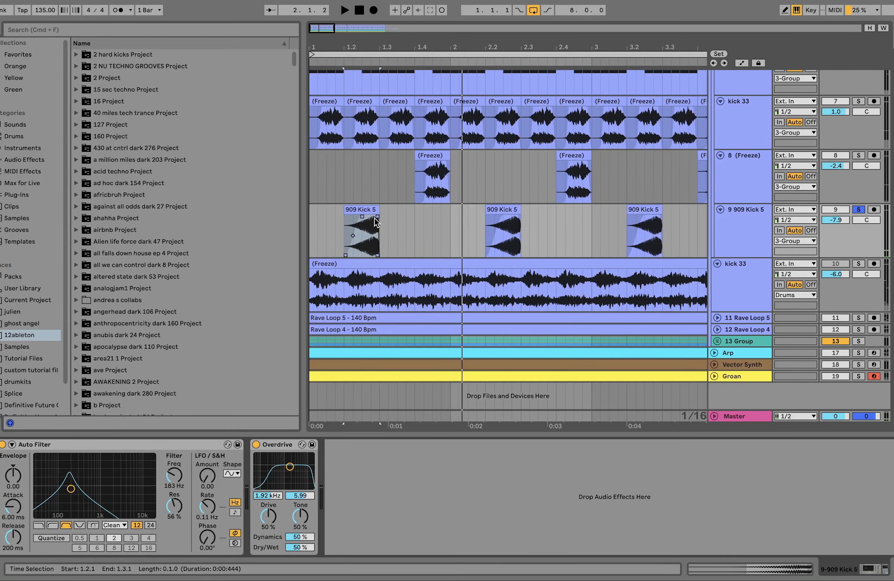
key("space")
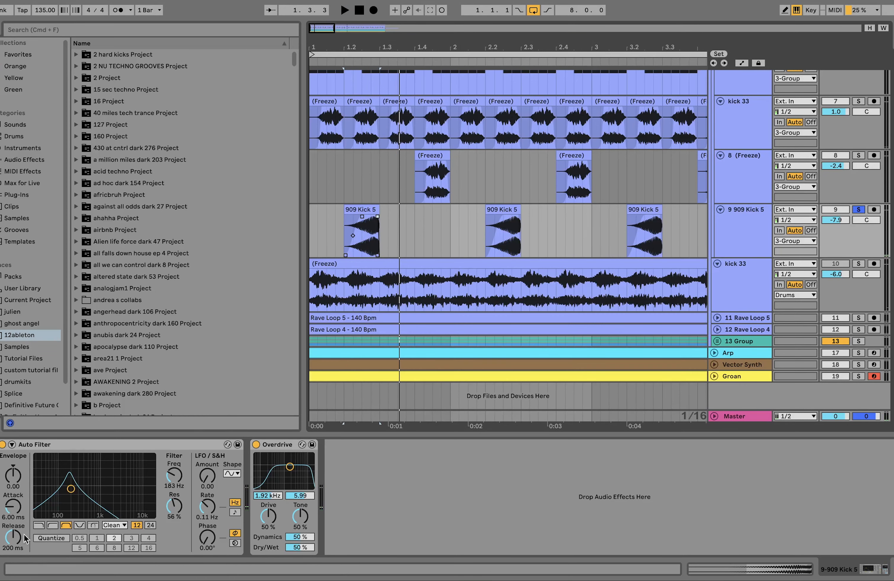
Step: Switch the solo from 909 Kick 5 to the 3 Group and play all kick layers together
scroll(491, 218, "up", 4)
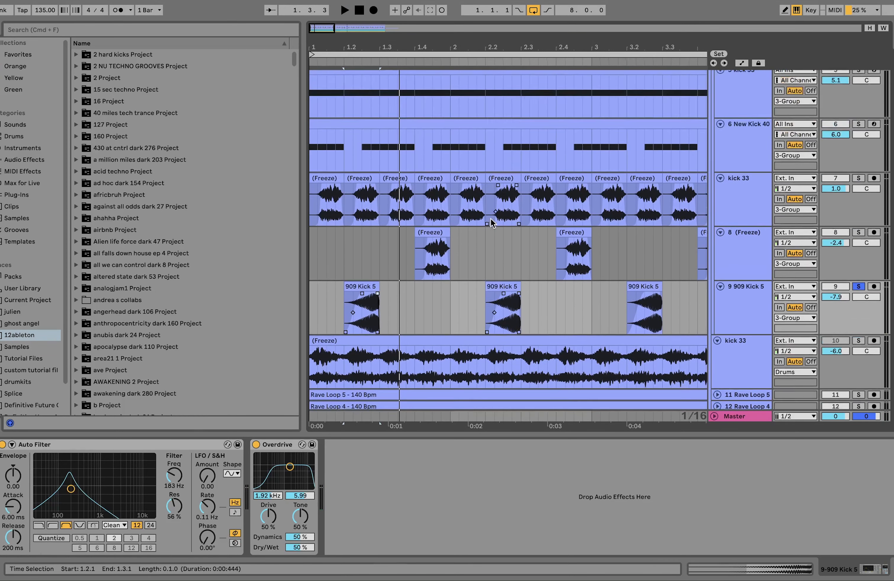
scroll(491, 218, "up", 9)
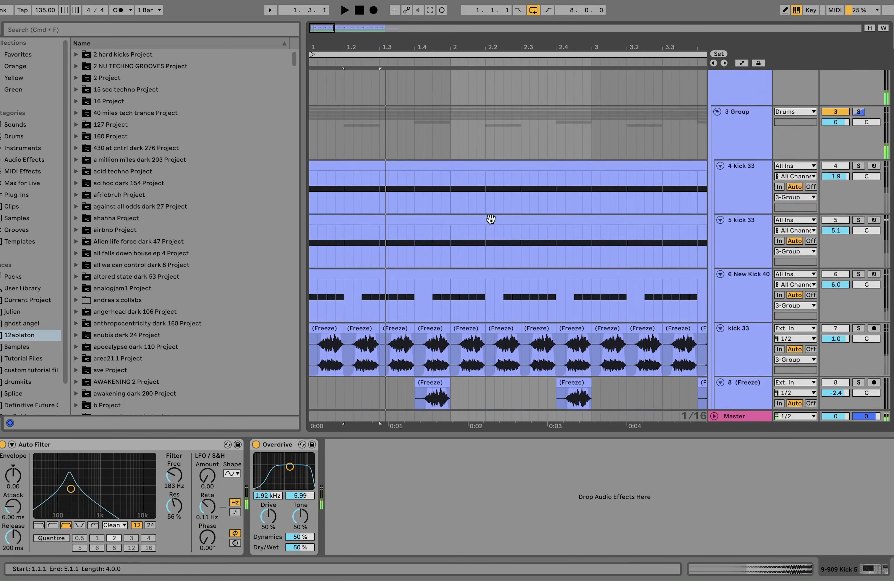
left_click(858, 129)
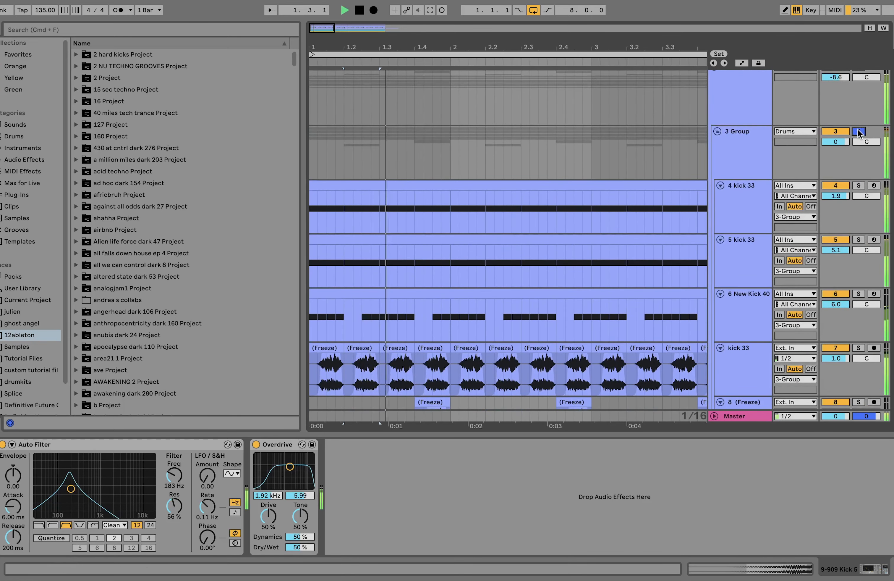
scroll(858, 129, "down", 7)
scroll(858, 129, "down", 1)
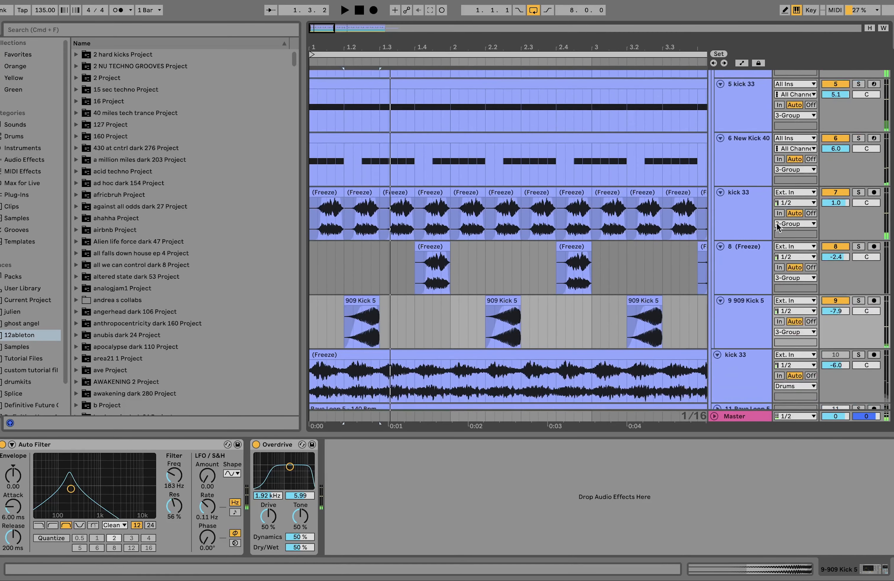
Step: Solo track 8 (Freeze), select its clip at 1.4.1 to show its effects chain, and play it
left_click(859, 245)
left_click(432, 246)
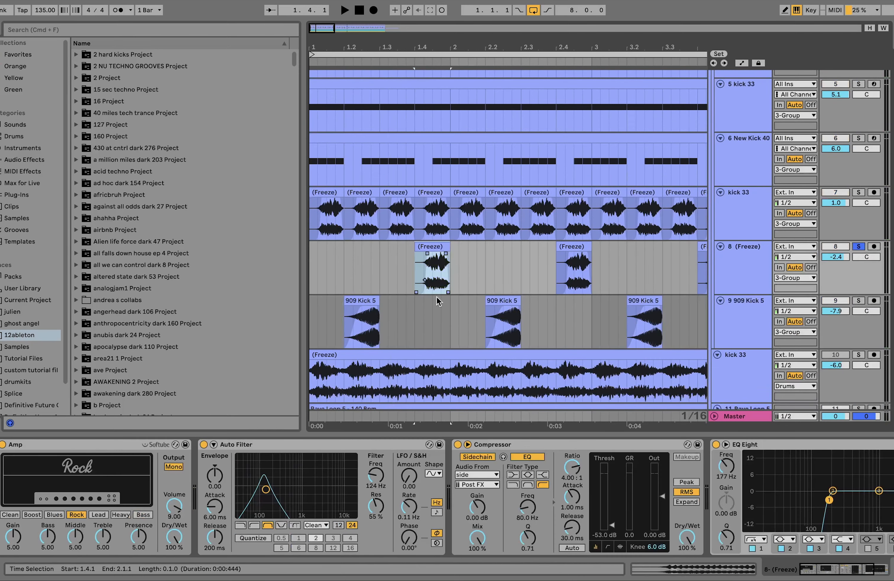
scroll(434, 287, "up", 4)
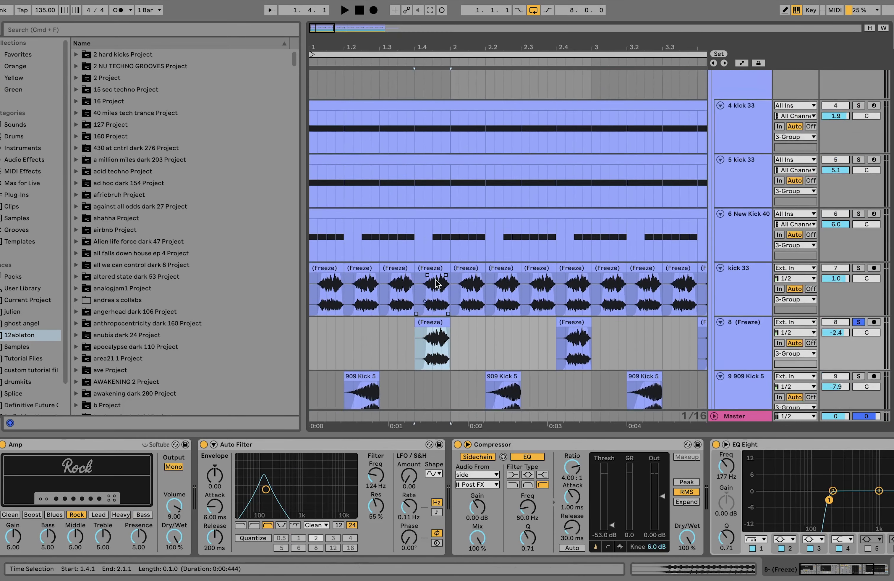
scroll(446, 287, "down", 4)
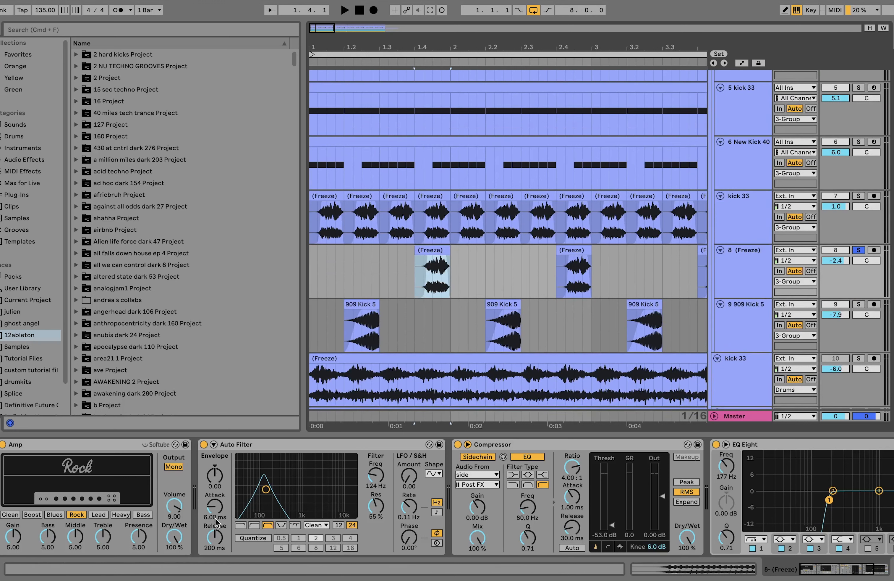
key("space")
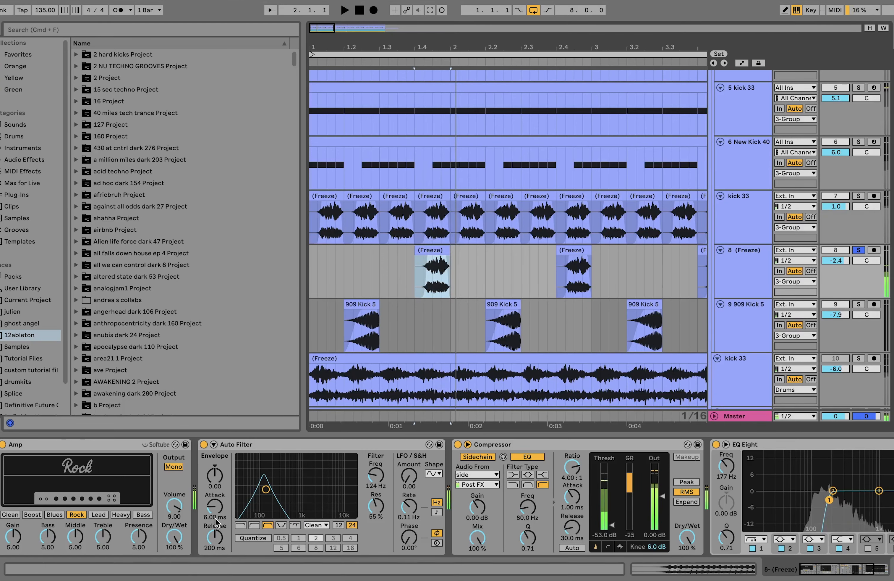
Step: Solo the 3 Group and place the insert marker at 1.1.1 on the group track to show its EQ Eight and Utility
scroll(490, 292, "down", 1)
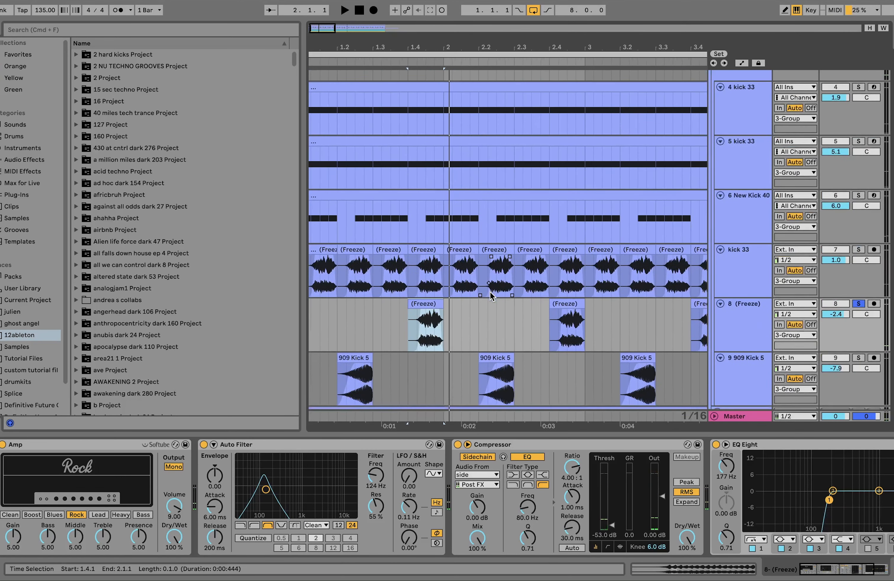
scroll(505, 309, "up", 5)
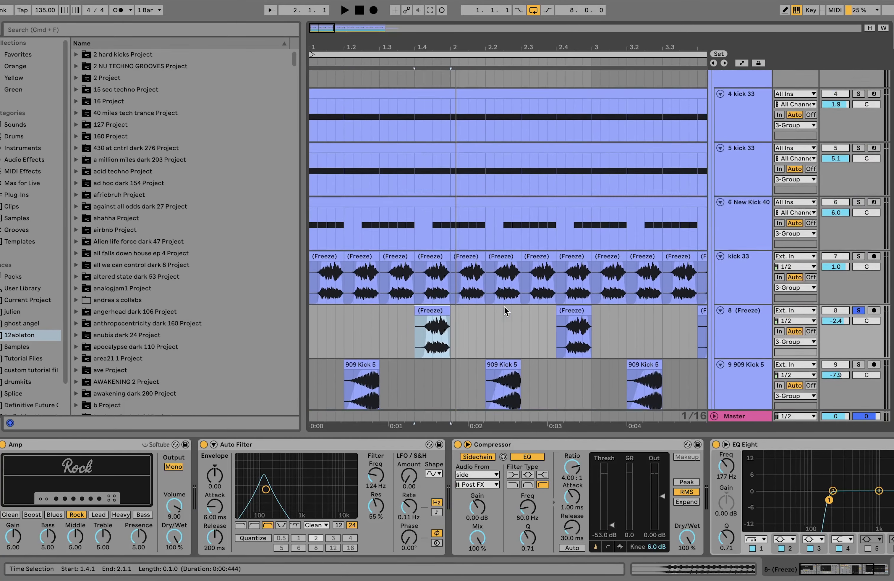
left_click(859, 98)
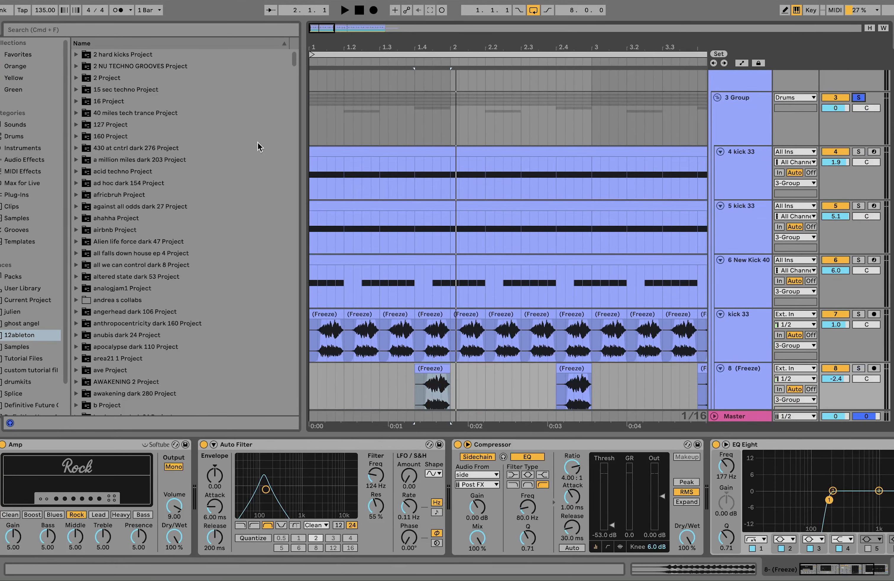
left_click(310, 133)
left_click(310, 133)
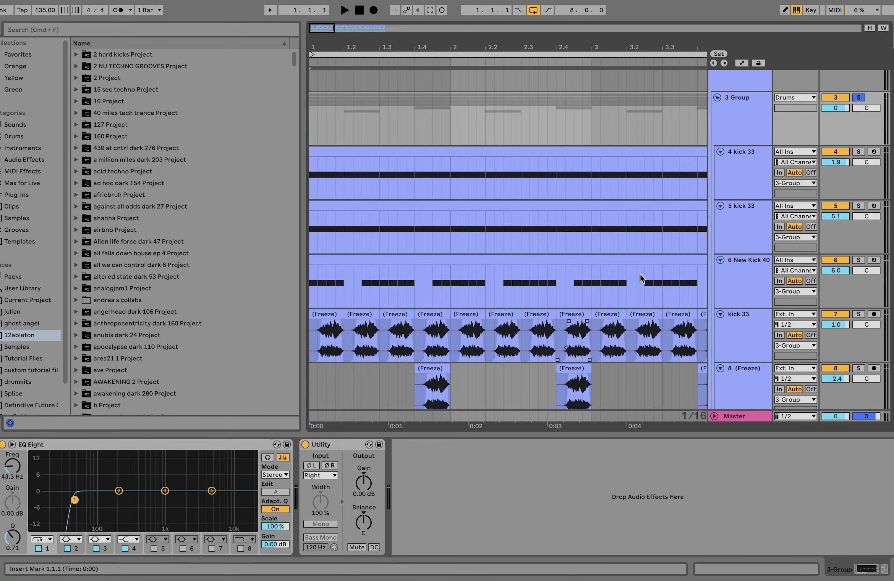
Step: Collapse the 3 Group, solo Rave Loop 5 and Rave Loop 4 together, play them, and expand both tracks
scroll(640, 274, "up", 3)
left_click(716, 145)
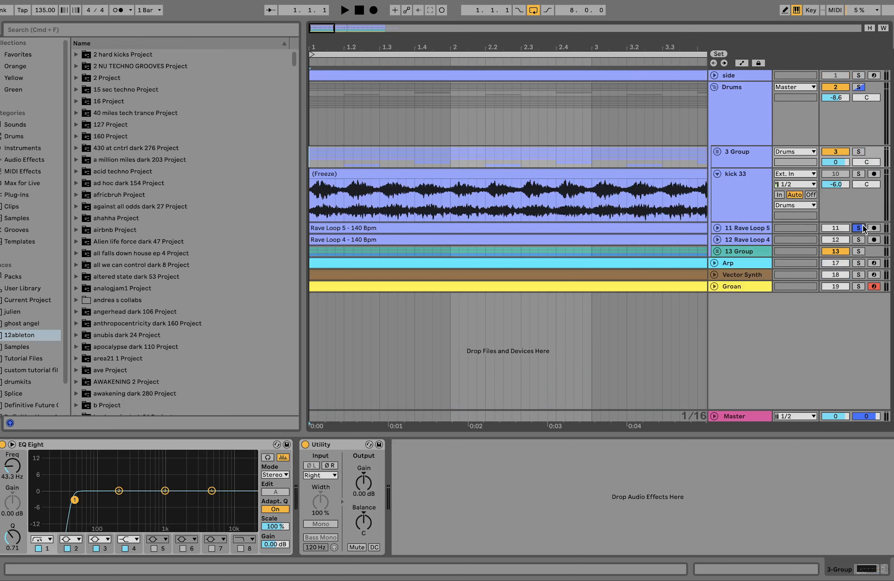
left_click(859, 240)
key("space")
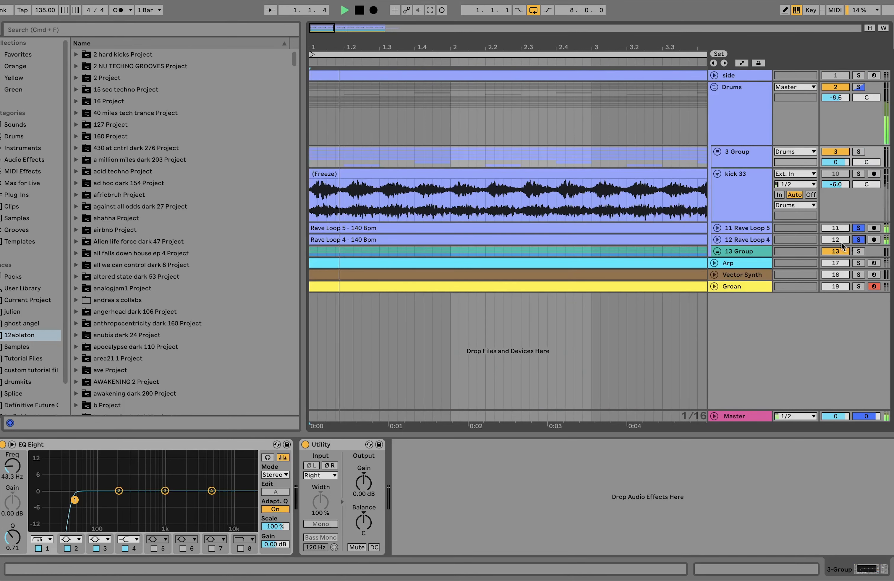
left_click(716, 239)
left_click(717, 228)
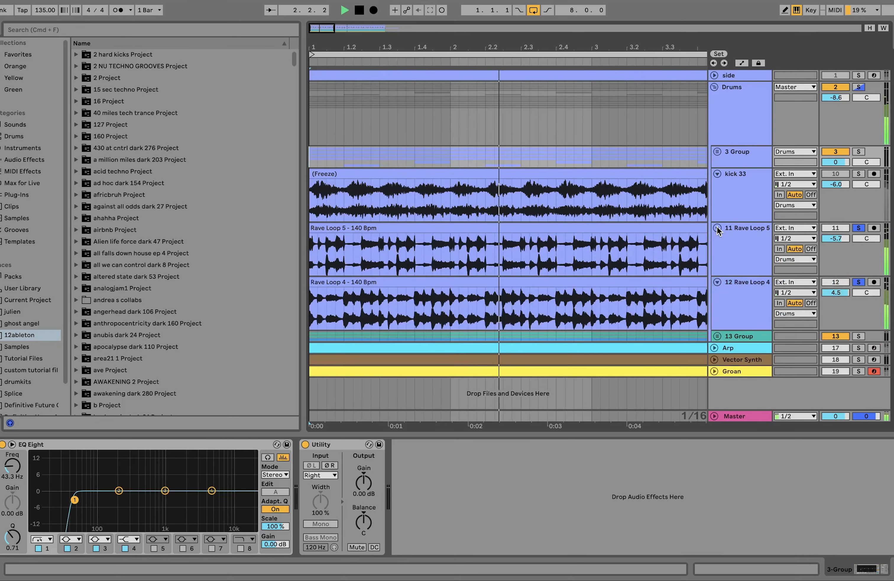
Step: Clear the solos and compare the full mix with Rave Loop 5 and Rave Loop 4 muted and unmuted
left_click(858, 228)
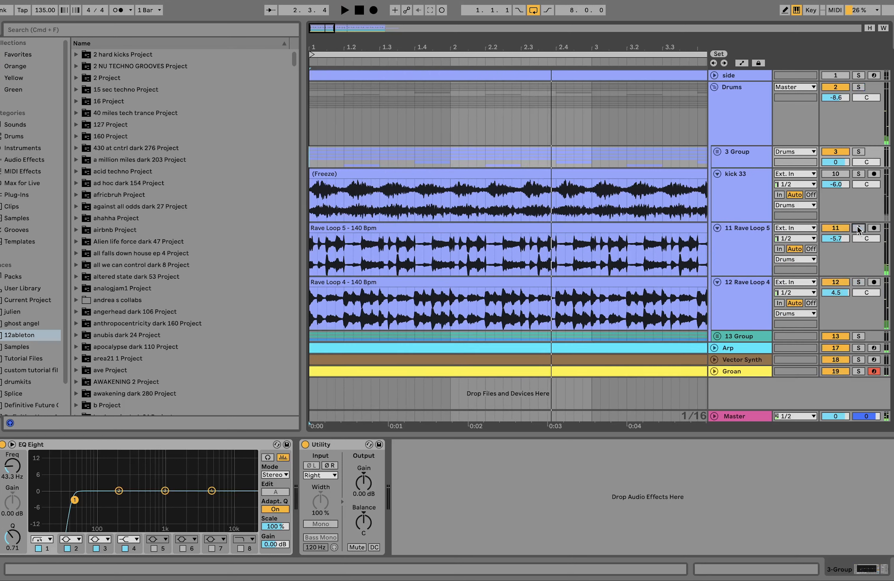
left_click(841, 226)
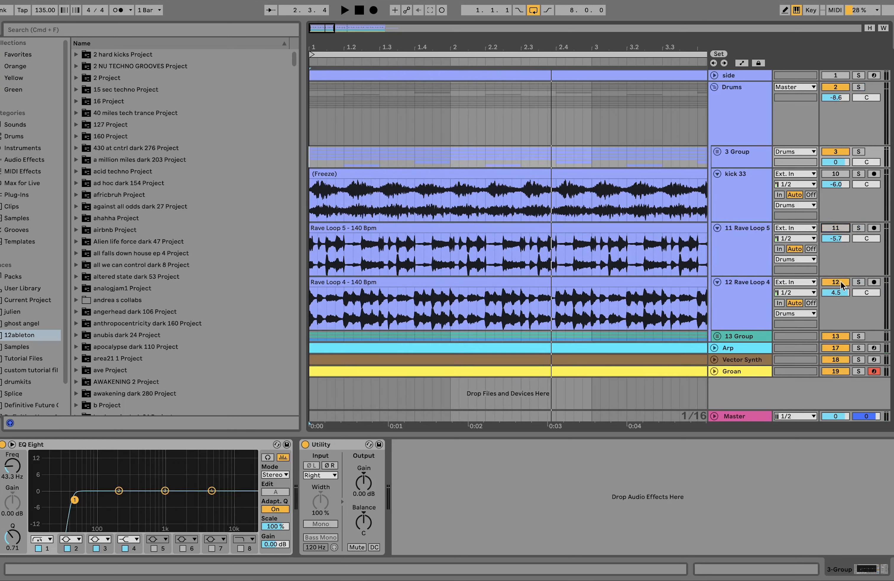
key("space")
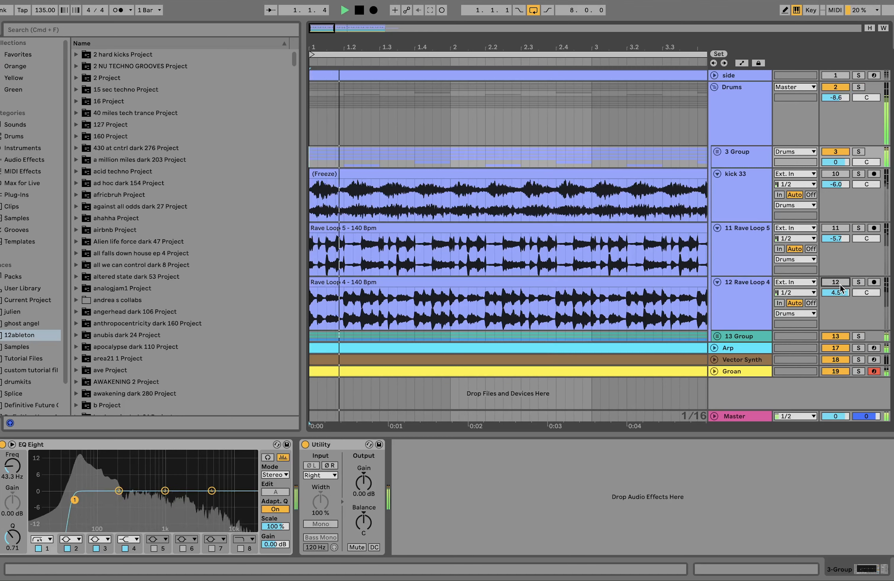
key("space")
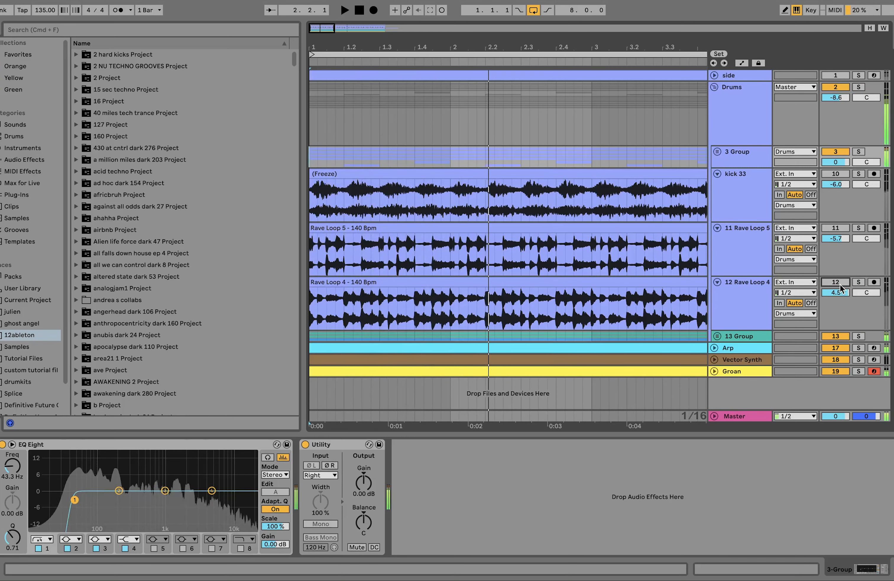
left_click(840, 282)
left_click(836, 228)
key("space")
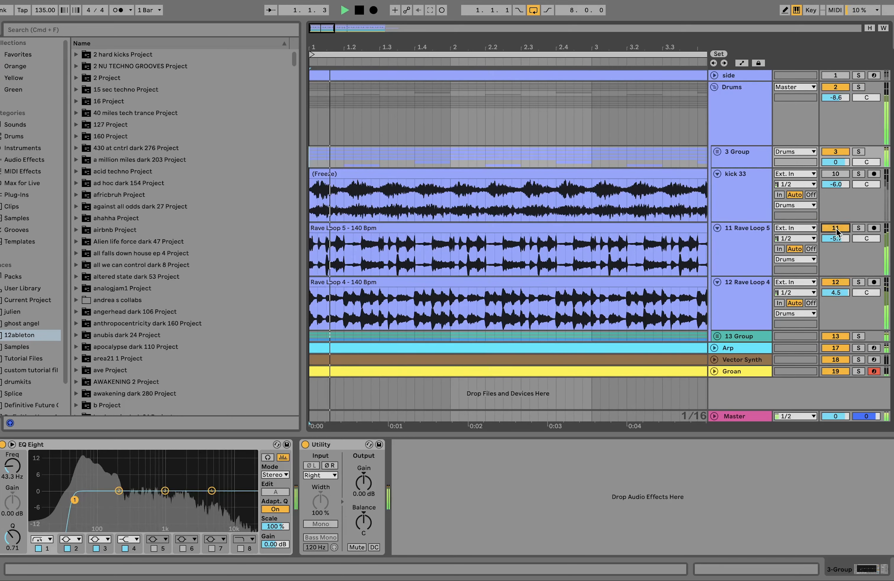
Step: Solo Rave Loop 5 on track 11, show its Auto Filter, and play the loop
left_click(755, 254)
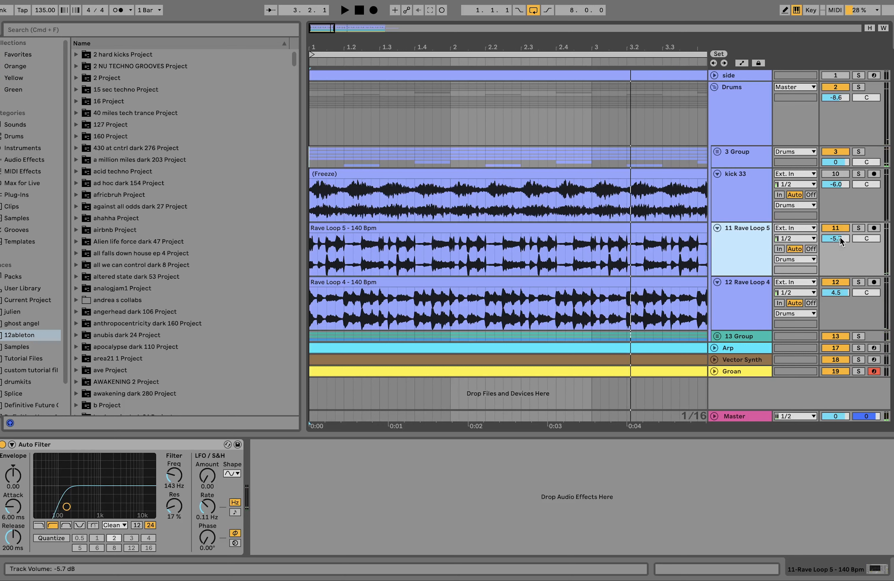
left_click(859, 228)
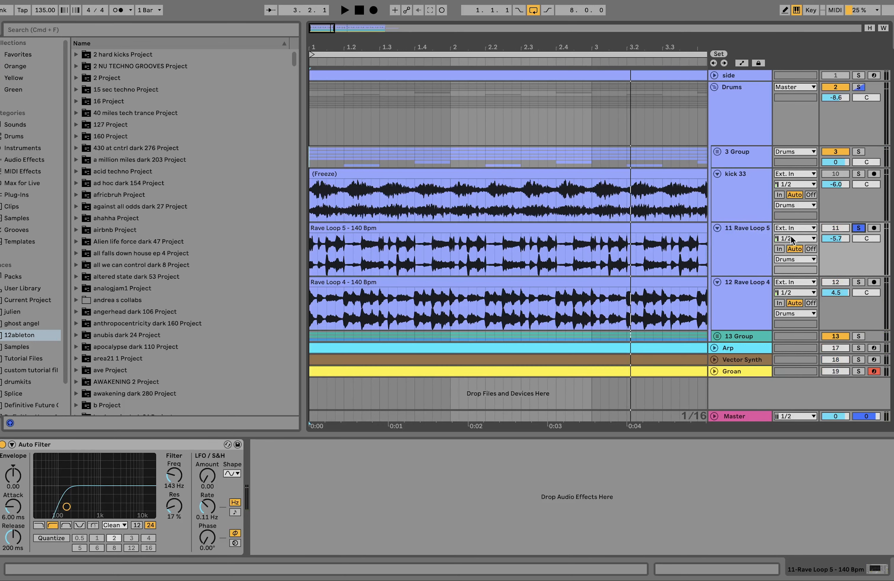
left_click(757, 238)
key("space")
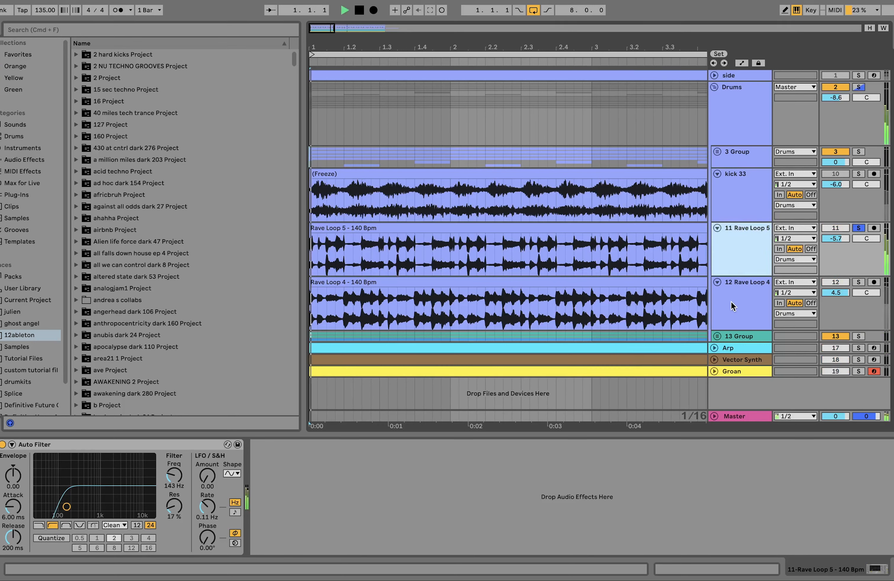
Step: Solo Rave Loop 4, show its effects chain, and play it with Dynamic Tube bypassed and re-enabled
left_click(859, 282)
left_click(760, 300)
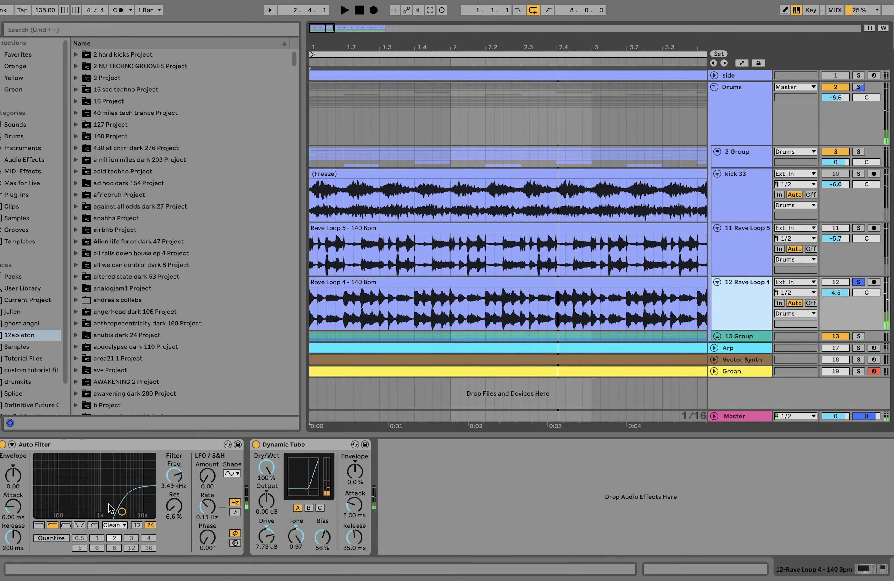
left_click(256, 444)
key("space")
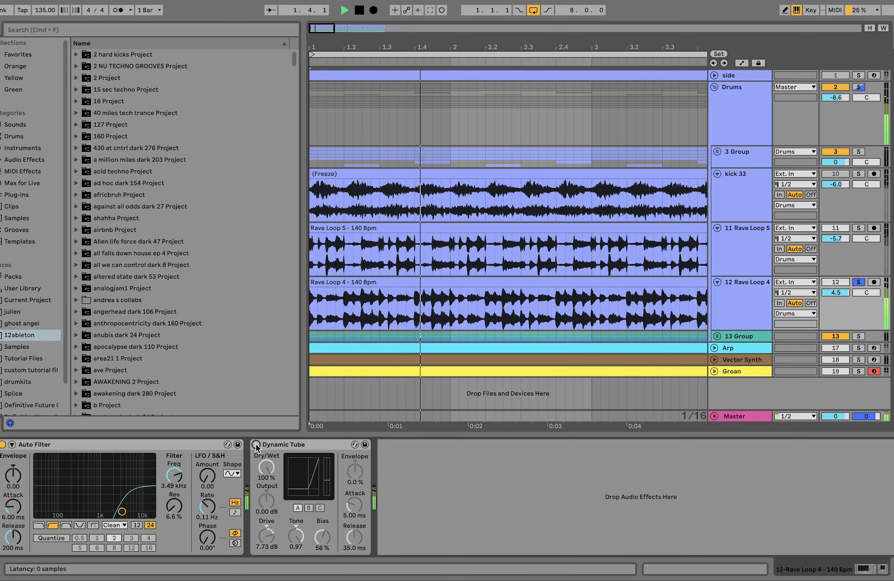
left_click(257, 444)
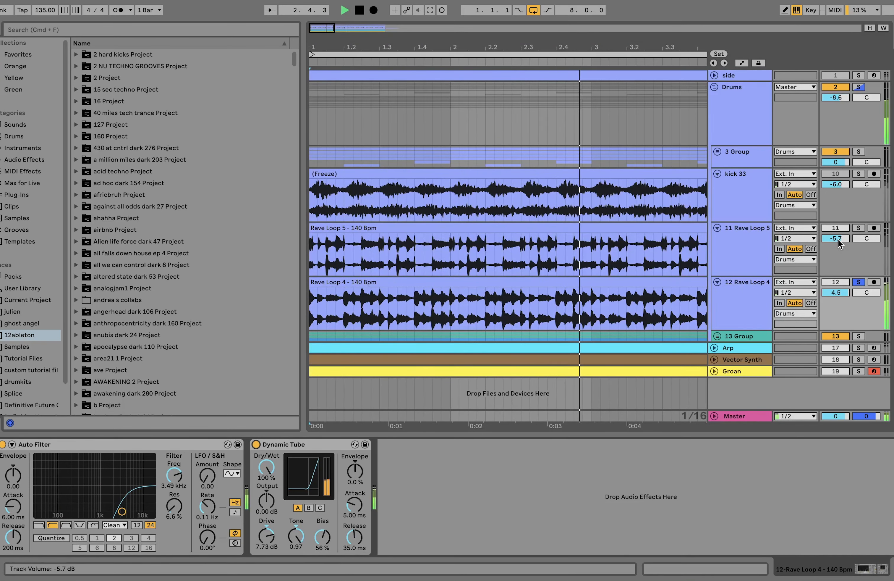
key("space")
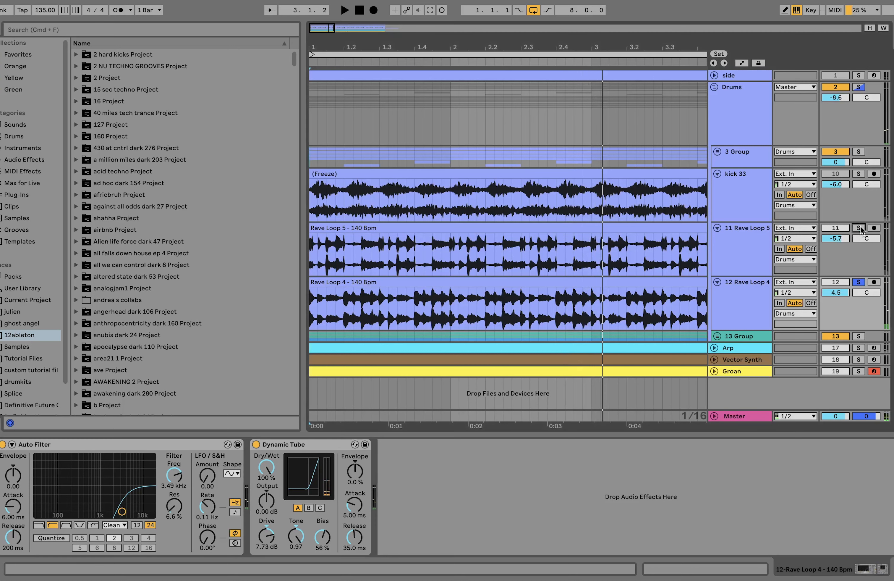
Step: Add Rave Loop 5 and the 3 Group to the Rave Loop 4 solo and play the loops with the kick
left_click(858, 228)
key("space")
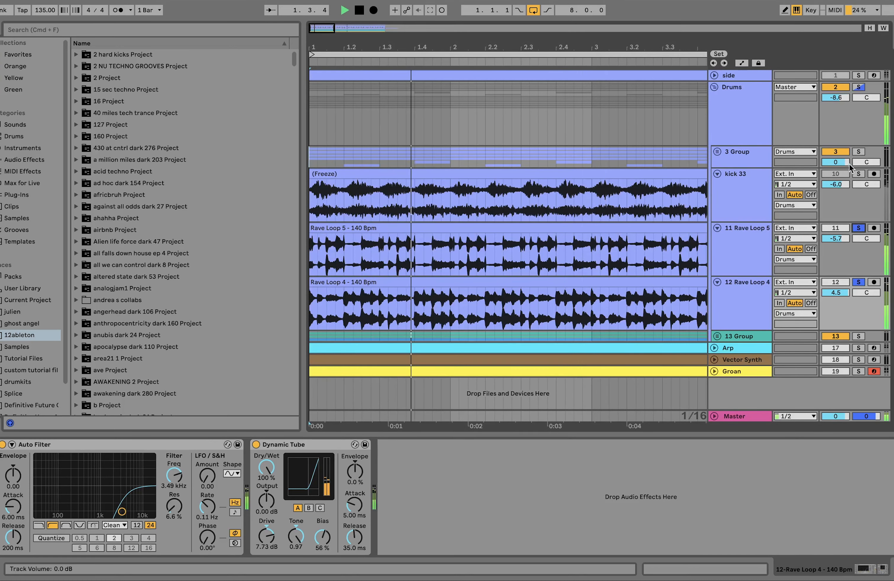
left_click(860, 151)
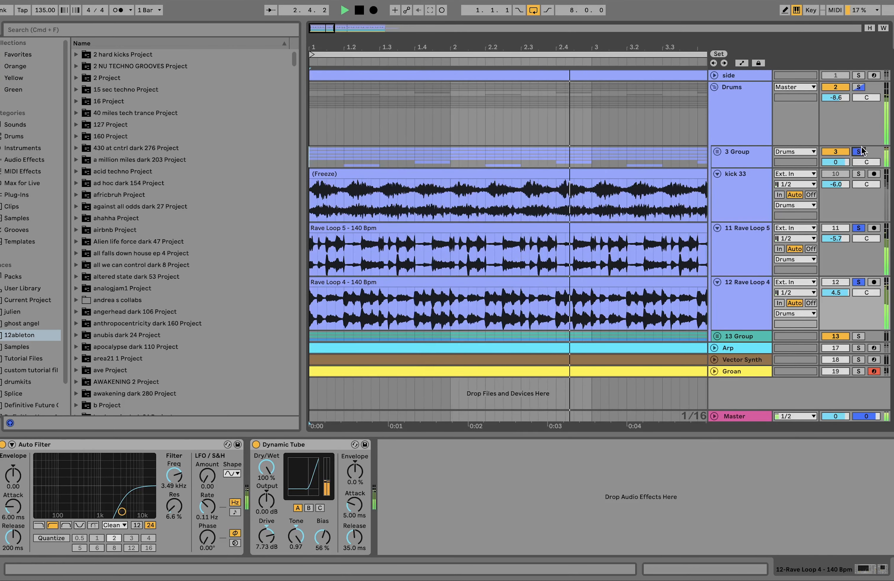
key("space")
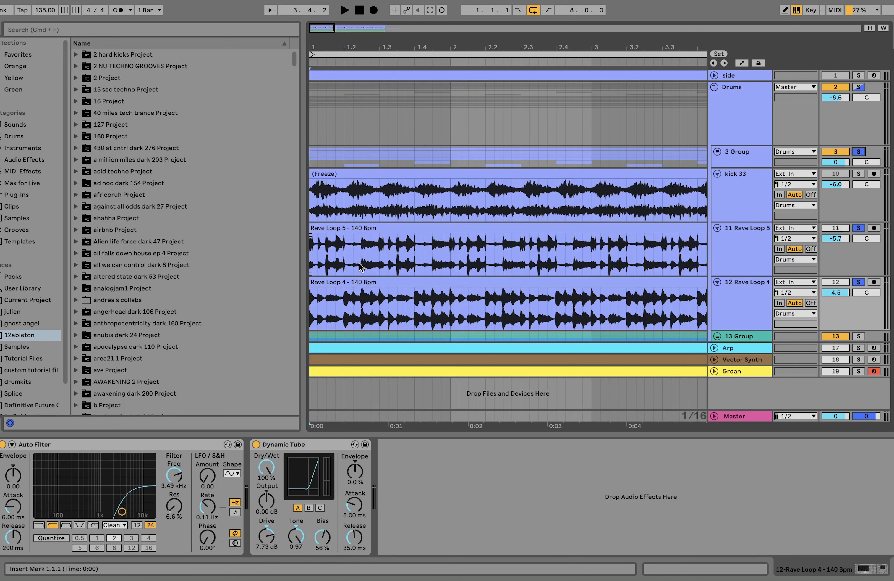
Step: Solo the 13 Group, expand it to show its hi-hat and ride tracks and Compressor, and play it
left_click(860, 334)
double_click(754, 332)
scroll(755, 331, "down", 2)
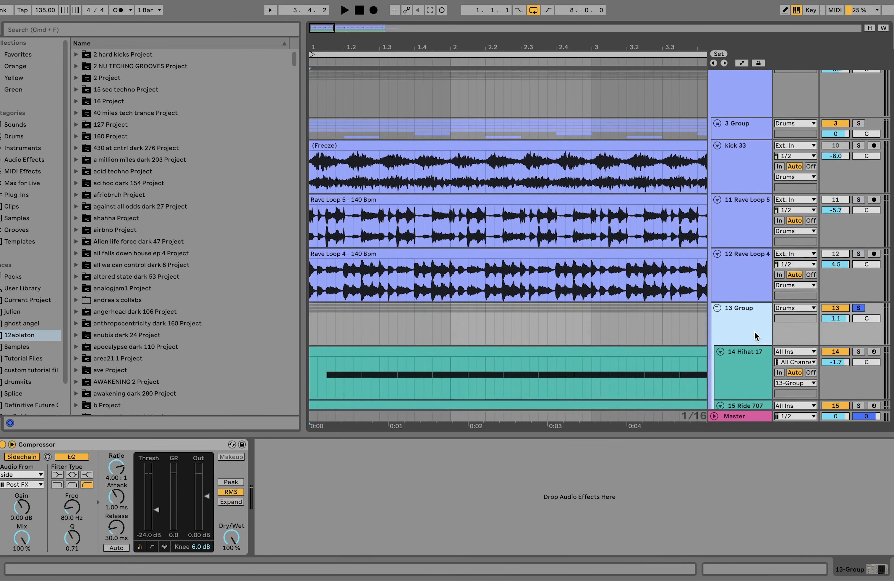
scroll(756, 333, "down", 4)
key("space")
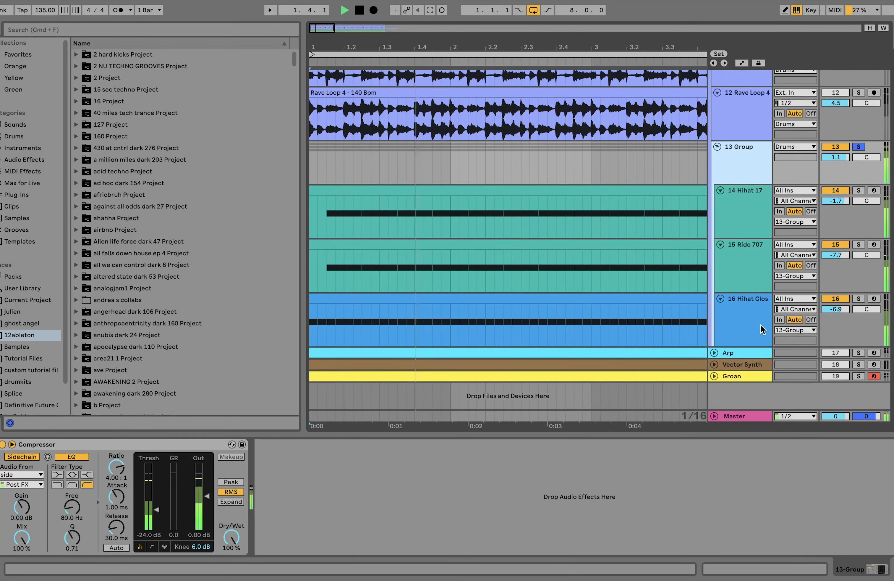
key("space")
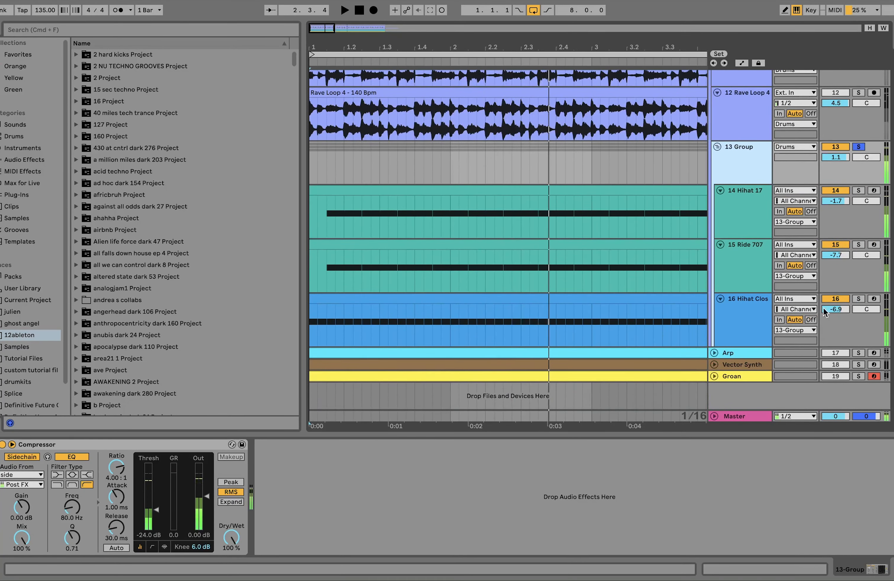
Step: Solo the closed hi-hat on track 16, show its Hihat Closed 606 sampler, and play it
left_click(858, 298)
left_click(755, 311)
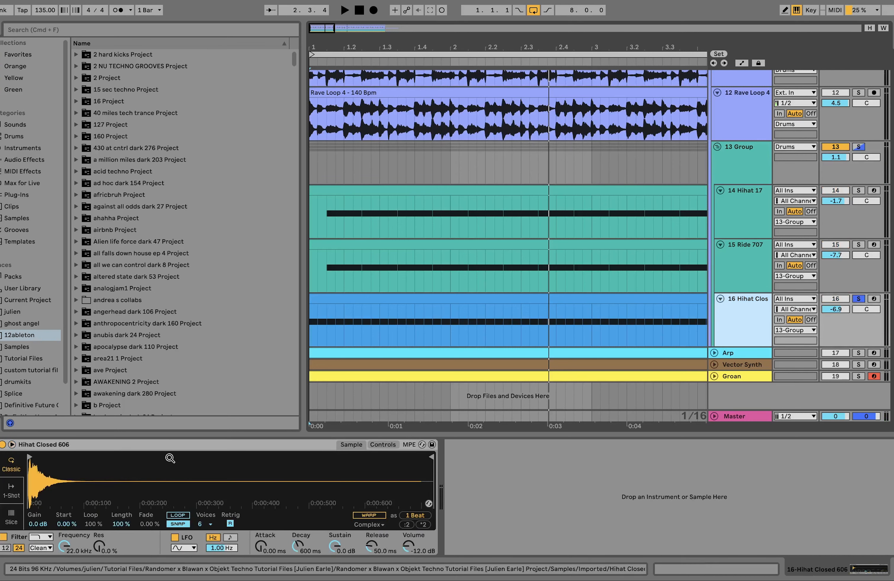
key("space")
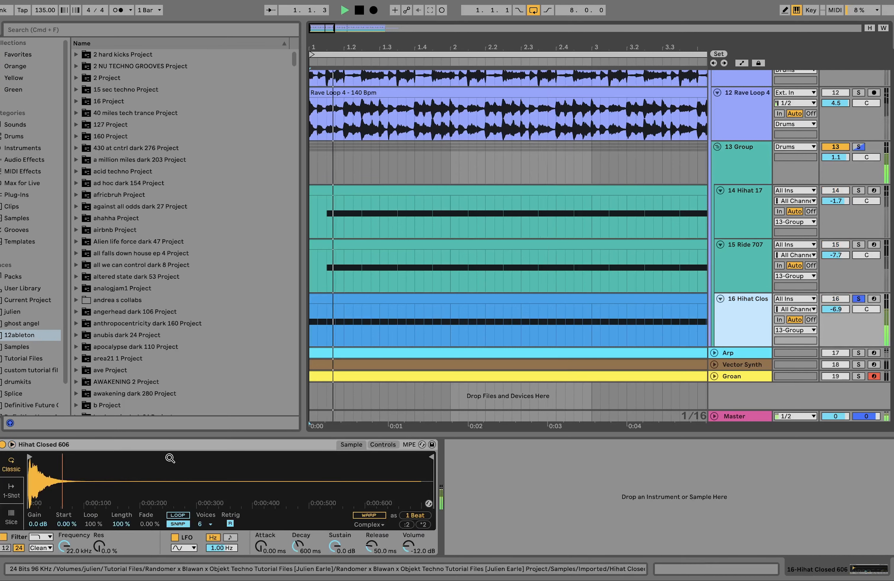
Step: Solo Ride 707 on track 15, show its sampler and Chorus-Ensemble, and play it
left_click(859, 245)
left_click(741, 262)
key("space")
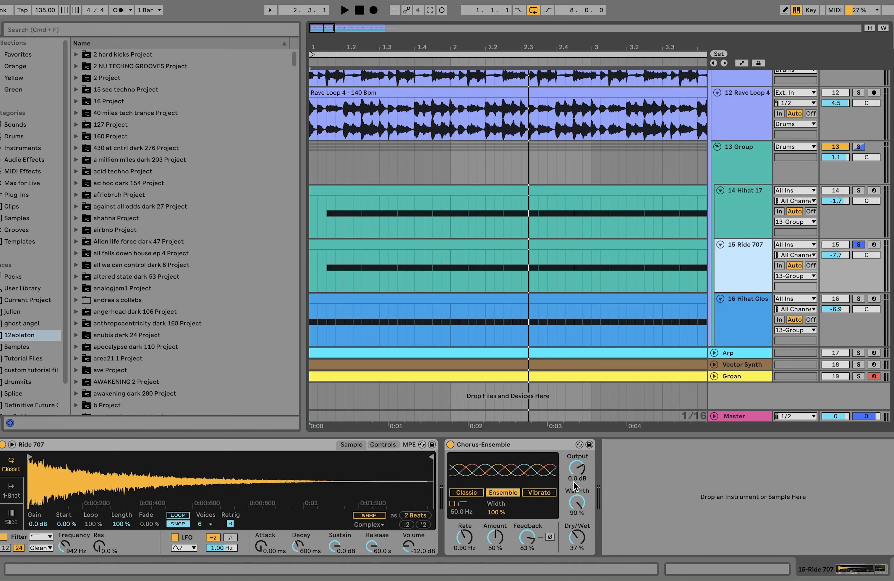
key("space")
Step: Switch the solo to Hihat 17 on track 14 and show its sampler while it plays
left_click(859, 190)
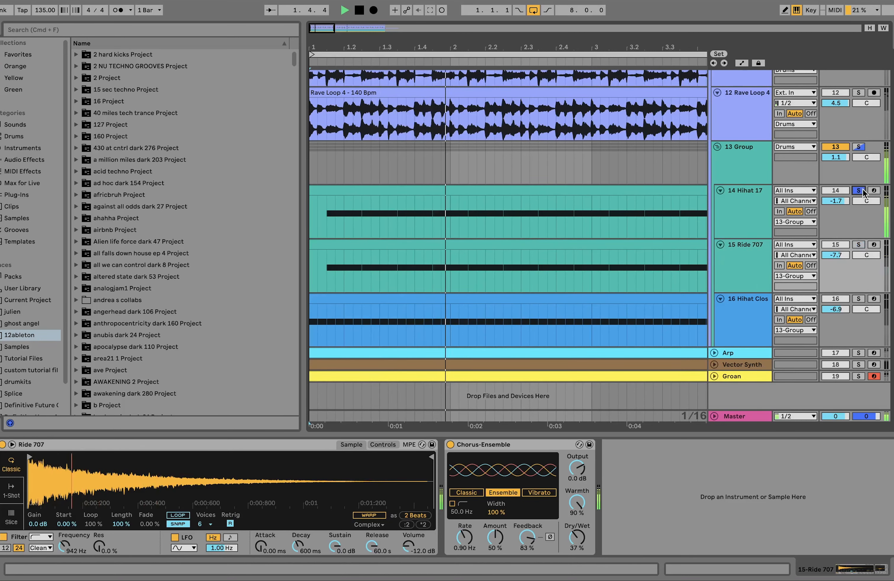
left_click(739, 208)
key("space")
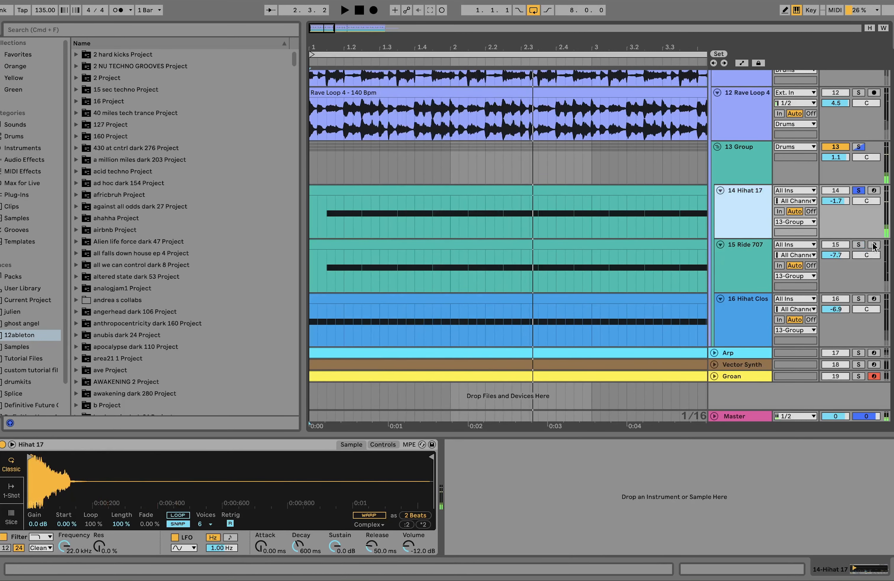
Step: Return the solo to the 13 Group, play all its layers together, and show the group's sidechained Compressor
left_click(858, 148)
key("space")
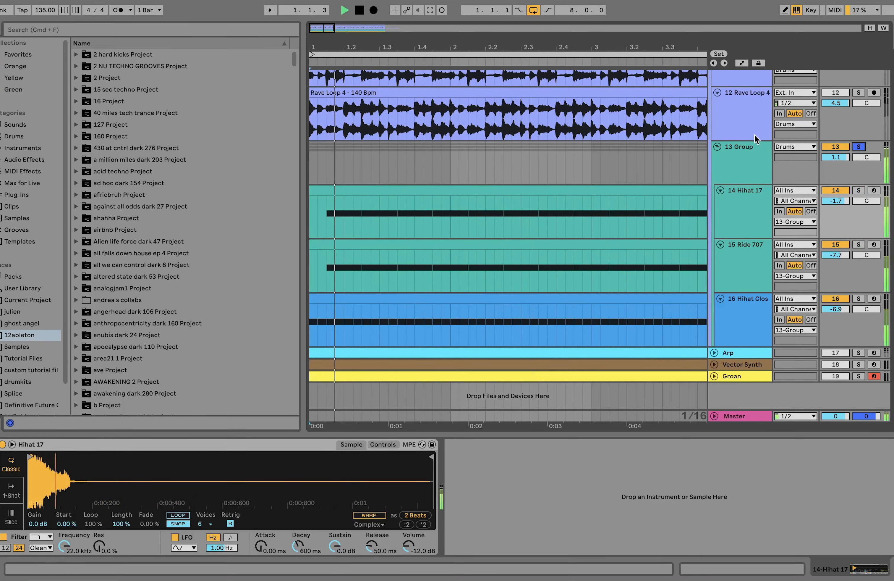
left_click(753, 135)
left_click(736, 148)
key("space")
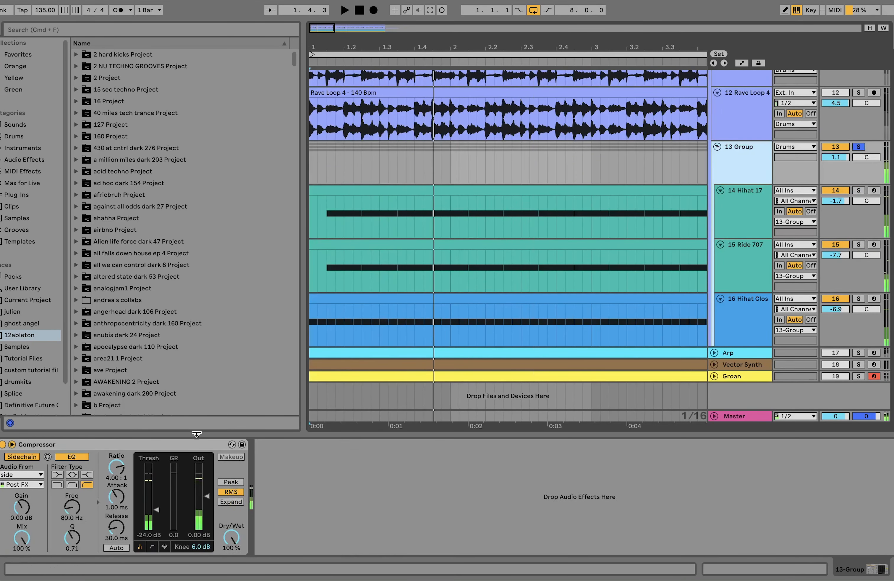
Step: Solo the Drums group and place the insert marker at 1.1.1 on its track to show the Saturator
scroll(417, 226, "up", 10)
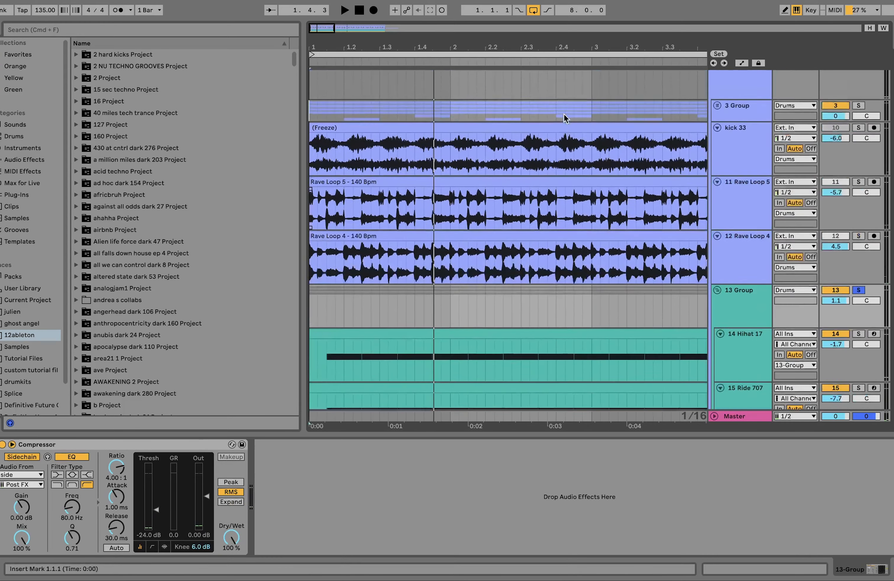
left_click(858, 84)
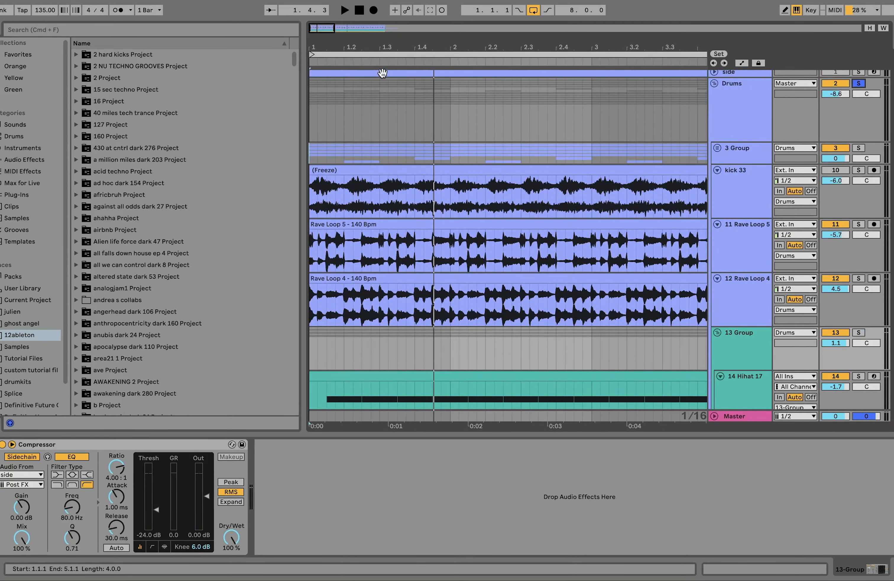
key("minus")
key("minus")
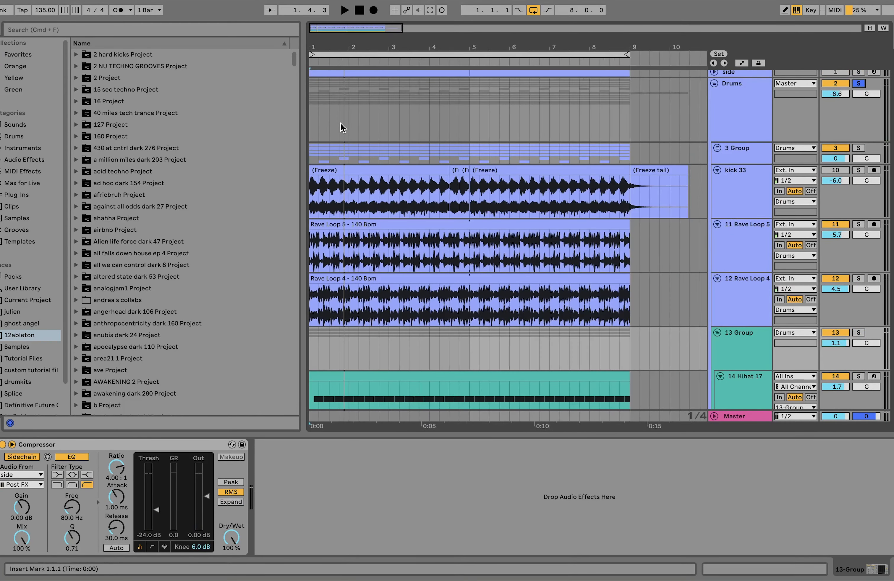
left_click(314, 122)
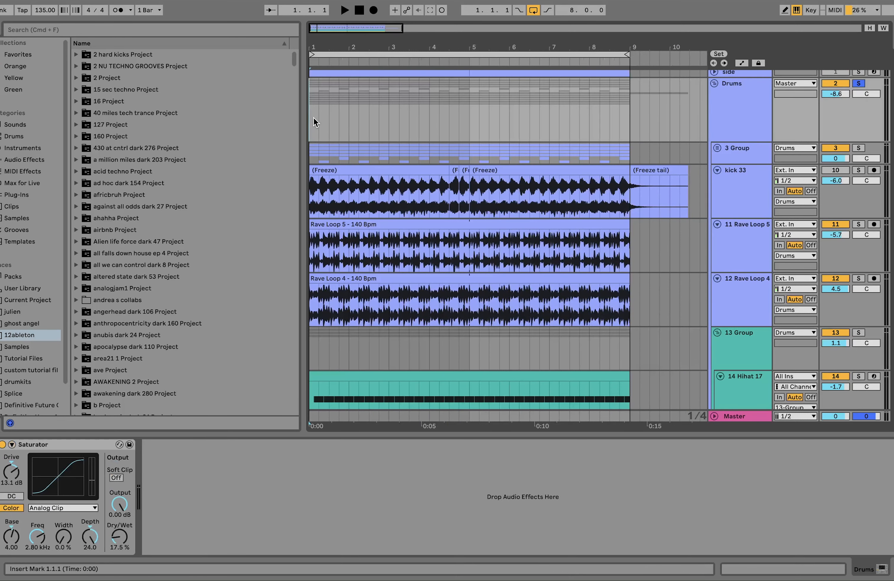
Step: Collapse the kick 33 track, select and collapse the Drums group, and play the soloed drums
left_click(744, 185)
left_click(717, 169)
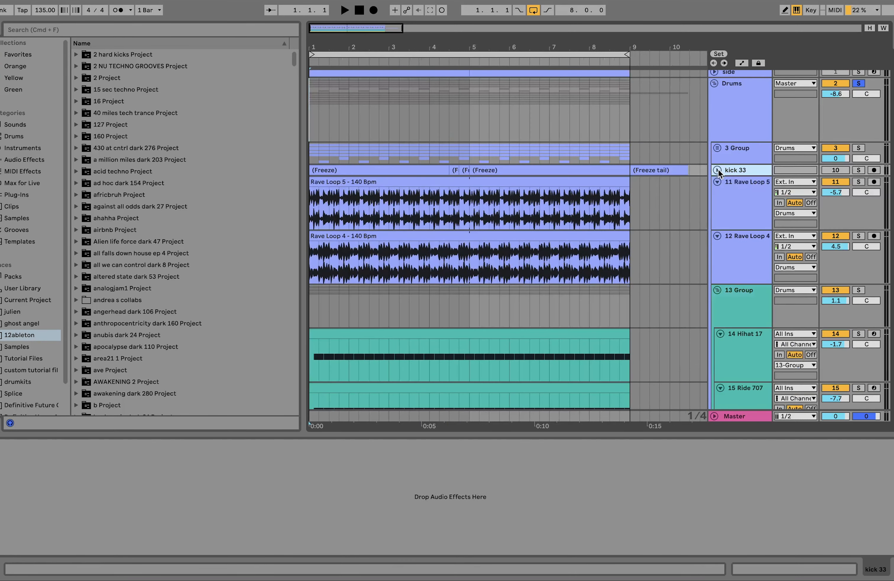
left_click(727, 125)
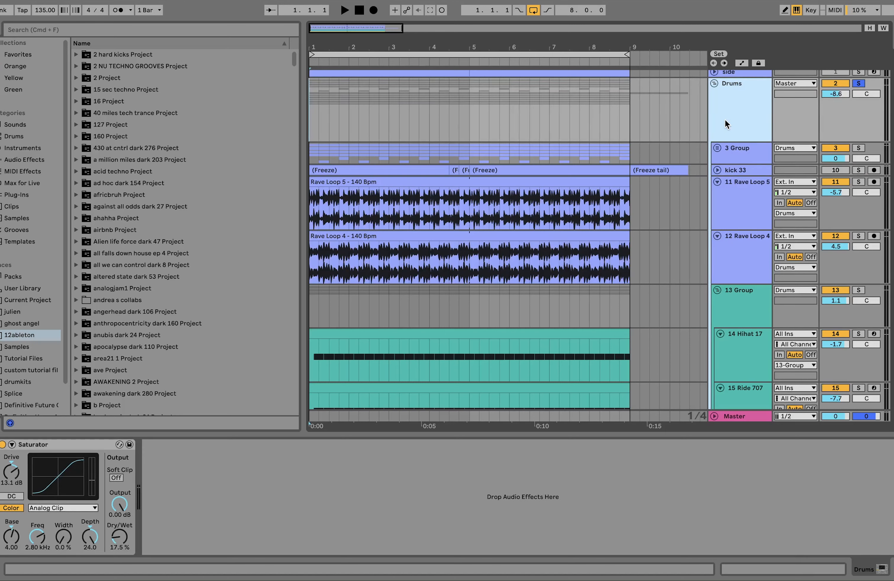
left_click(715, 84)
key("space")
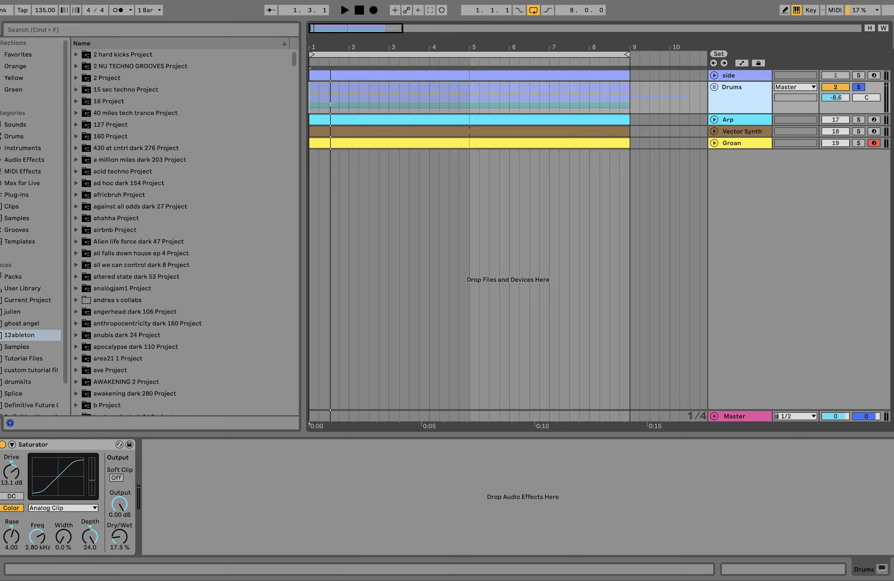
Step: Switch off the Drums group's Saturator and play the soloed drums without it, restarting playback once
left_click(3, 445)
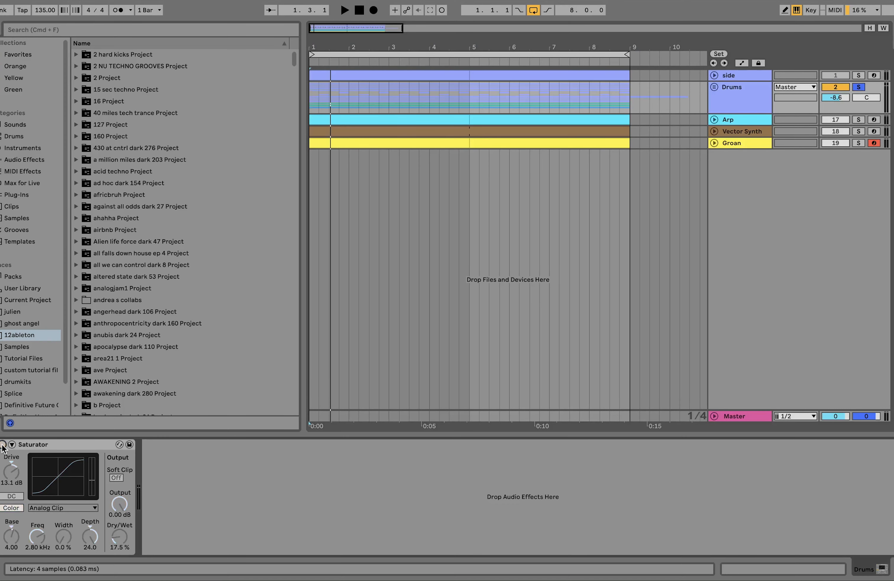
key("space")
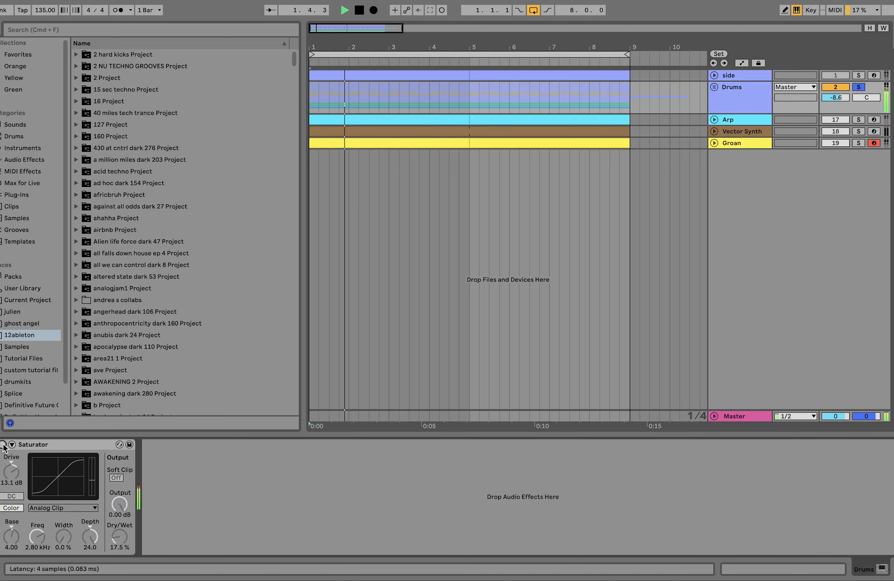
key("space")
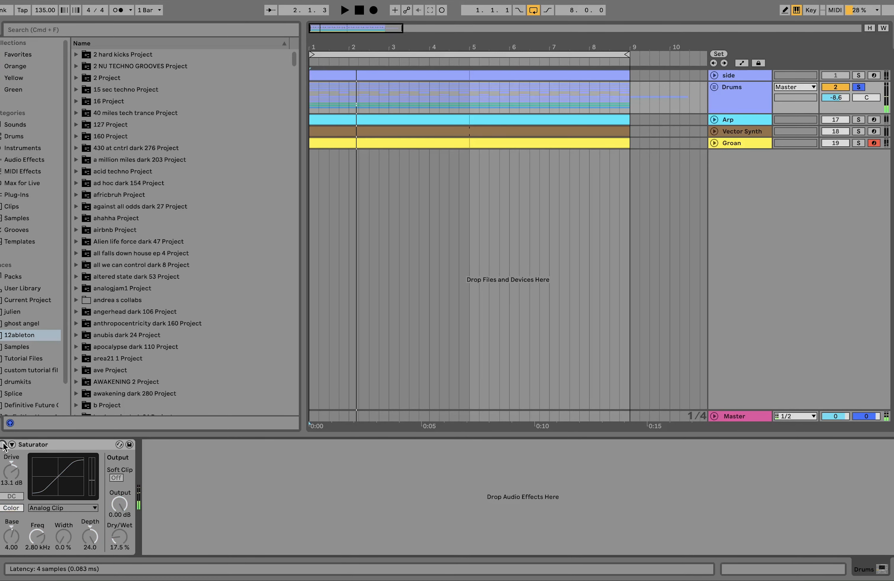
key("space")
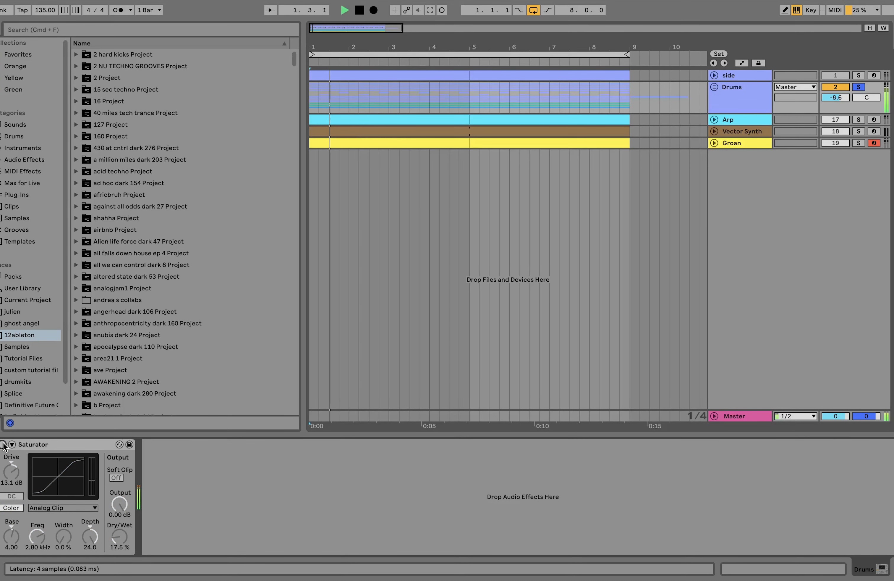
key("space")
Step: Switch the Drums group's Saturator back on and play the soloed drums through it for comparison
left_click(3, 444)
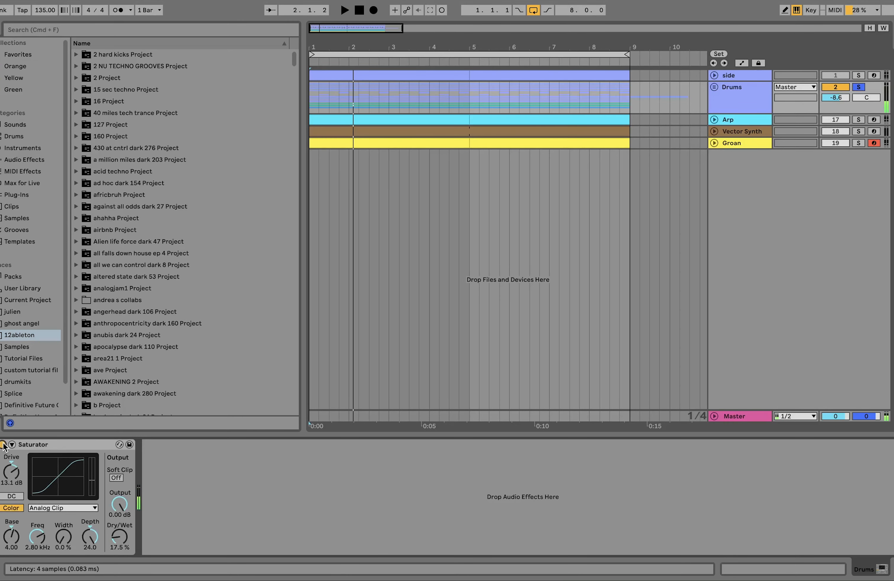
key("space")
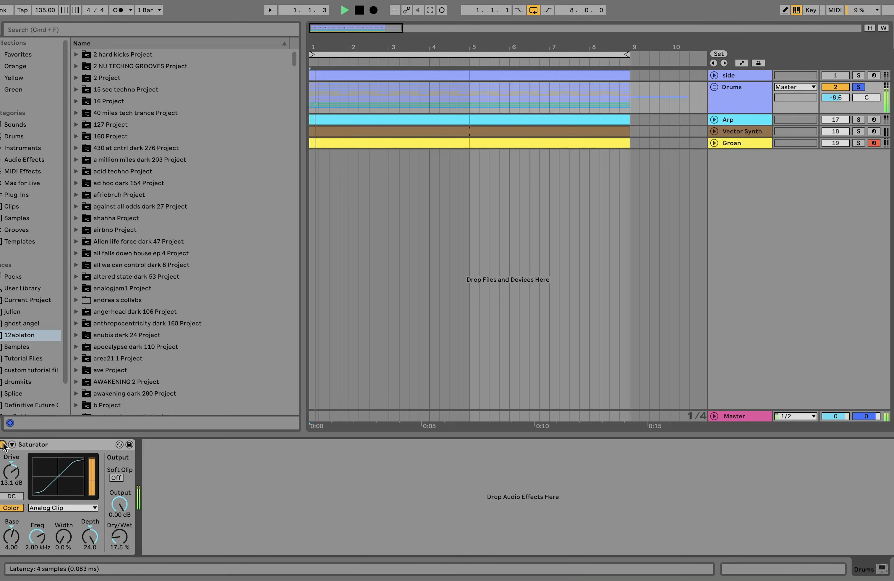
left_click(157, 514)
key("space")
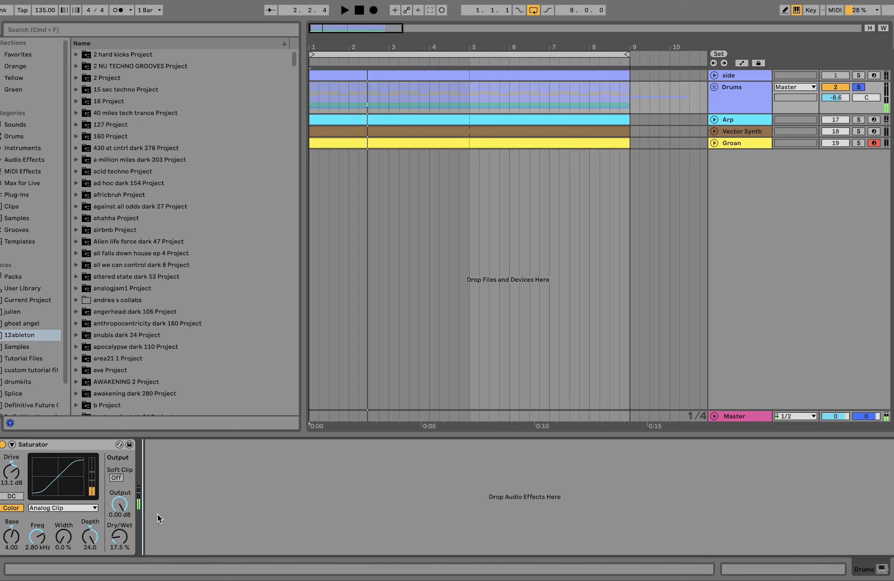
key("space")
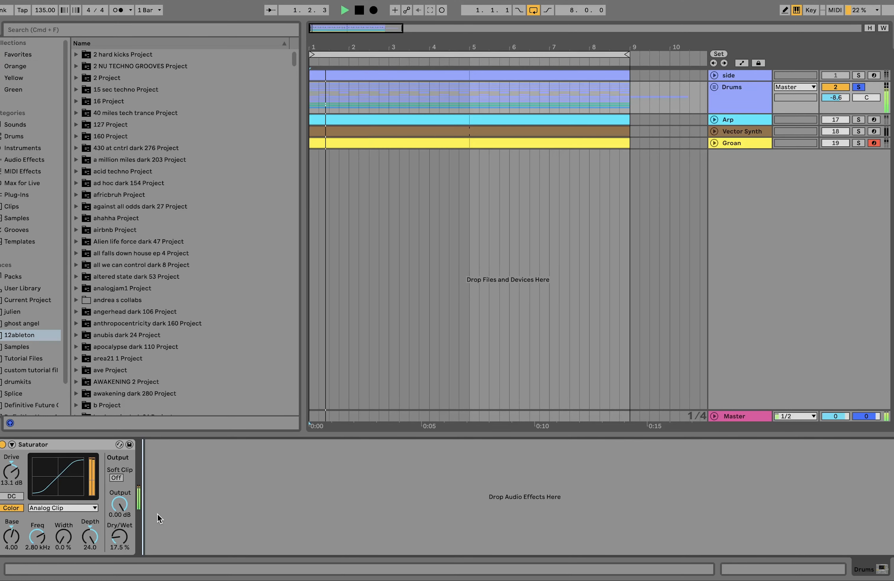
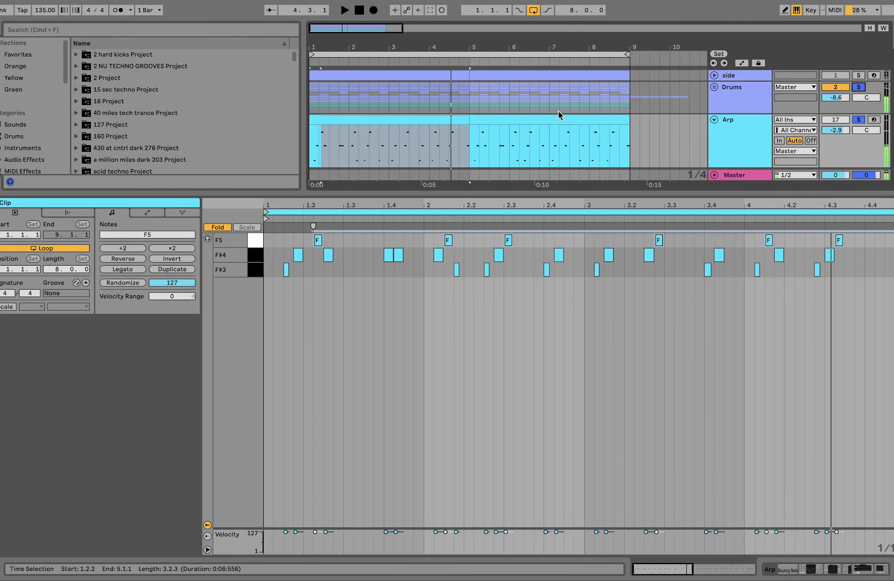
Step: Select the Arp clip spanning bars 1 to 5, show the Arp track's devices, and solo only the Arp track
left_click(423, 121)
key("space")
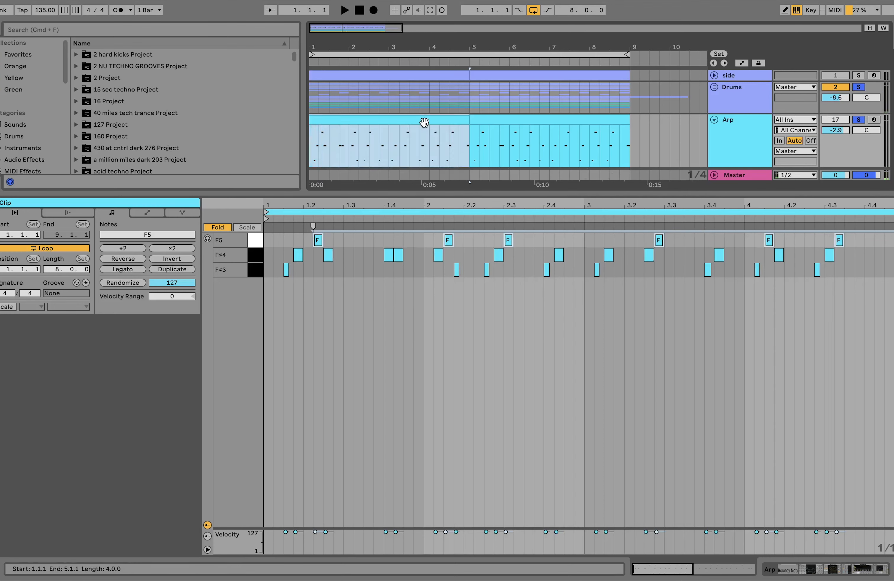
left_click(728, 142)
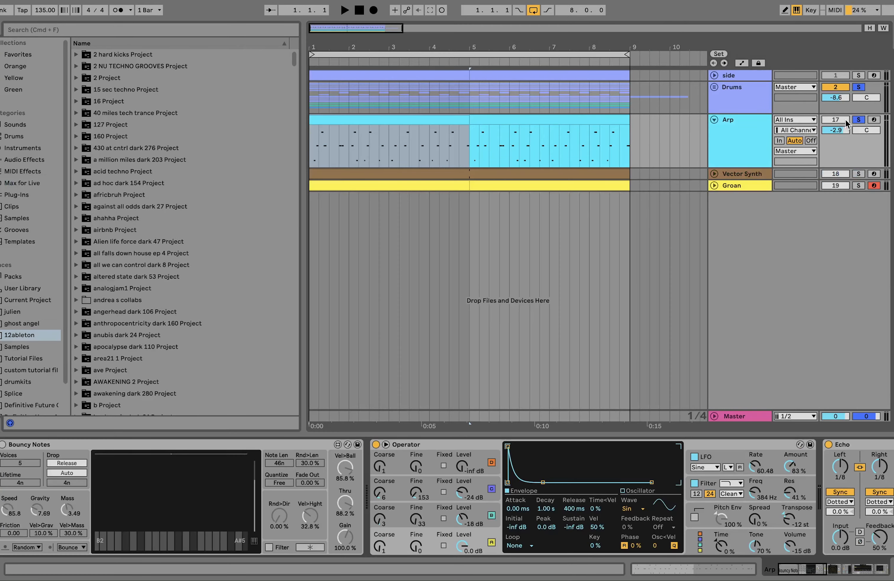
left_click(858, 119)
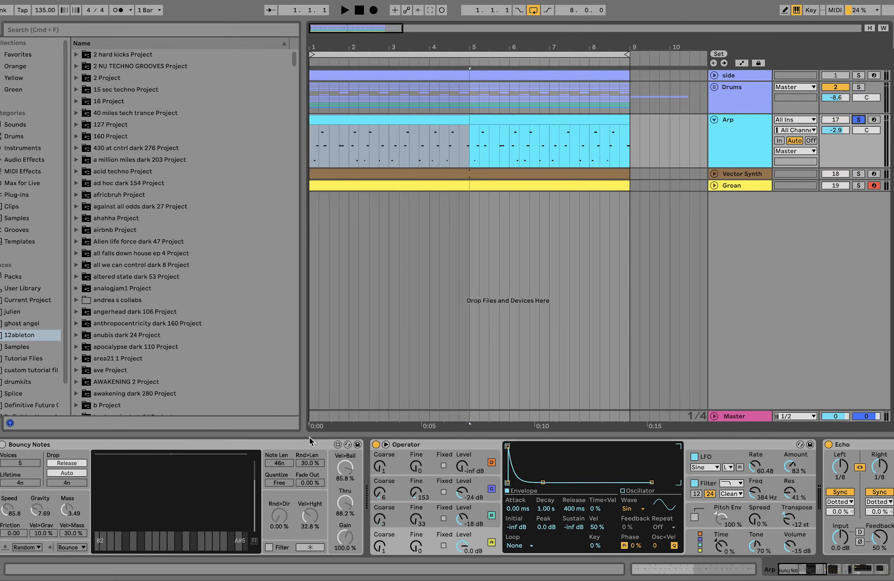
Step: Show Operator on the Arp track and inspect the envelope settings of oscillators B and C
scroll(311, 445, "right", 10)
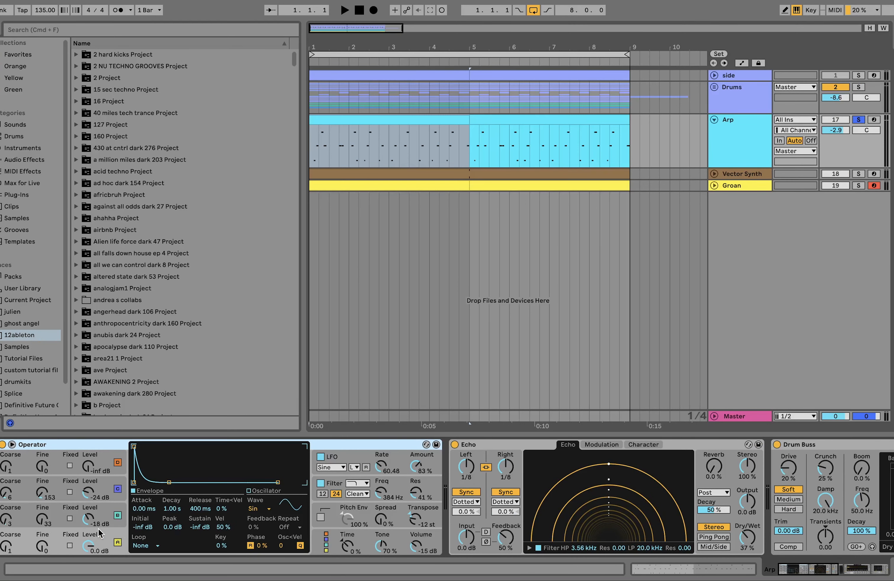
left_click(105, 516)
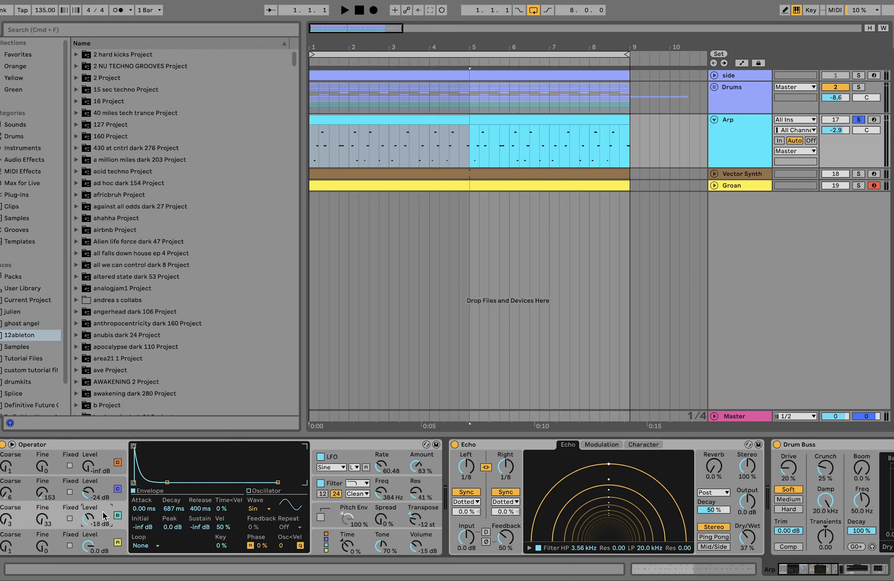
left_click(105, 492)
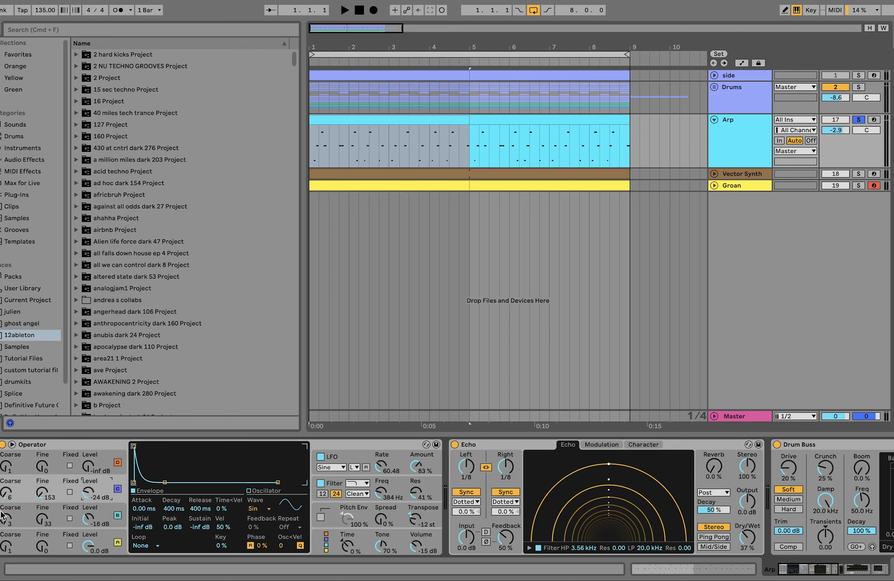
Step: Compare the arp with the Fine tuning of Operator's oscillators B and C reset and with it restored to 33 and 153
left_click(44, 524)
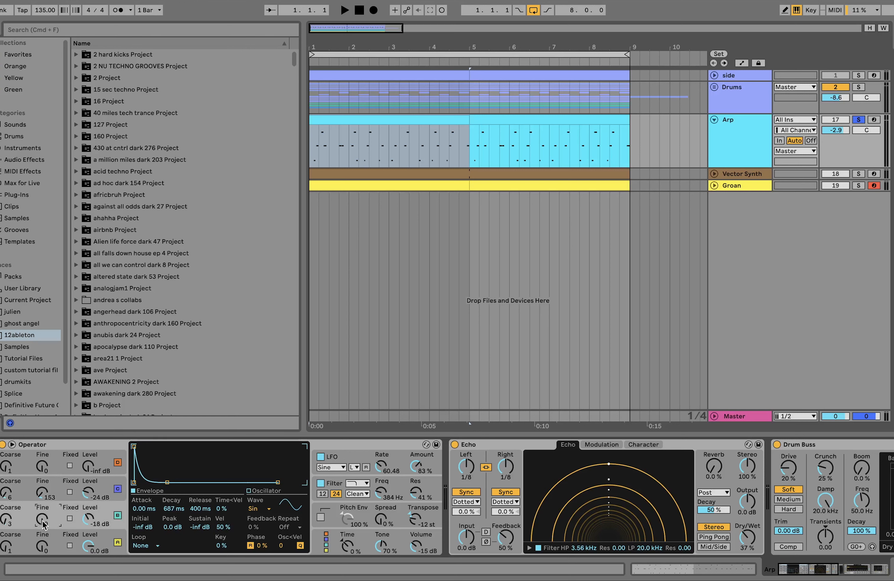
left_click(42, 497)
key("Delete")
key("space")
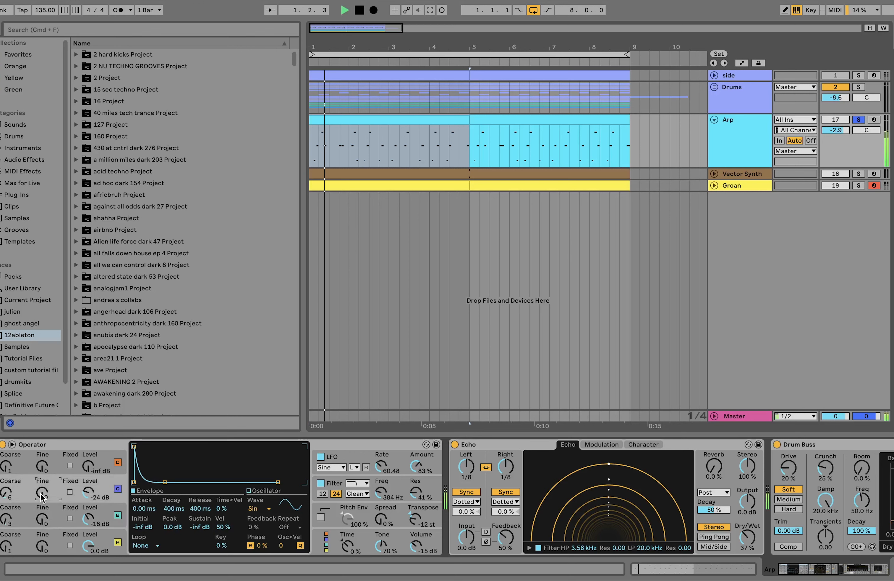
key("space")
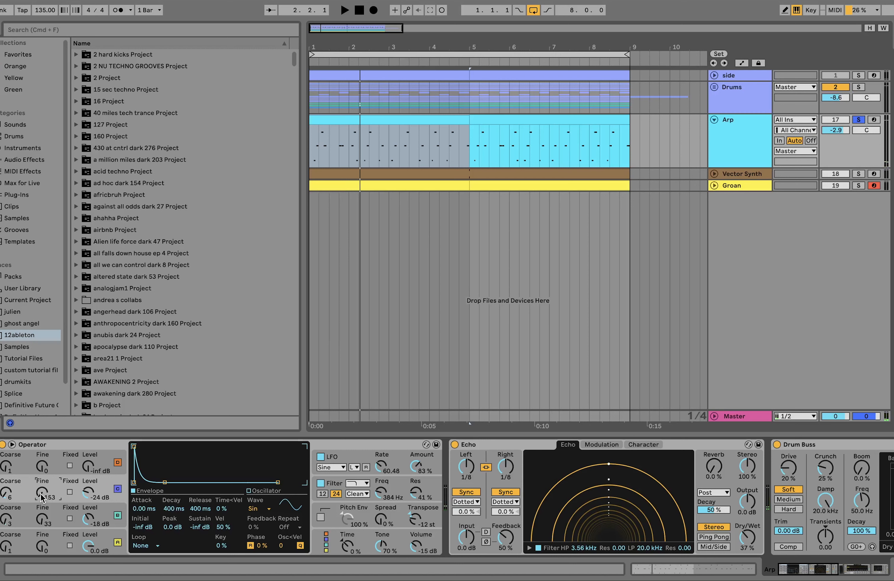
key("space")
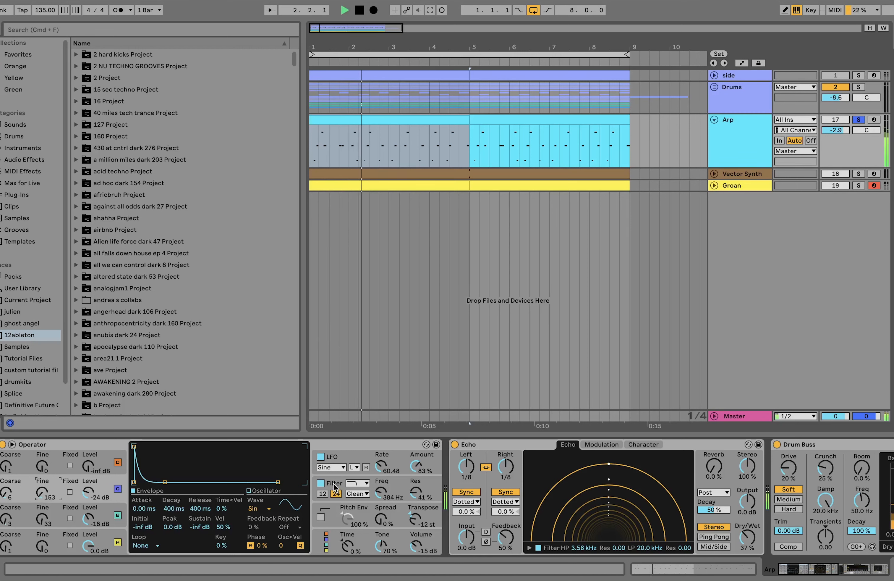
key("space")
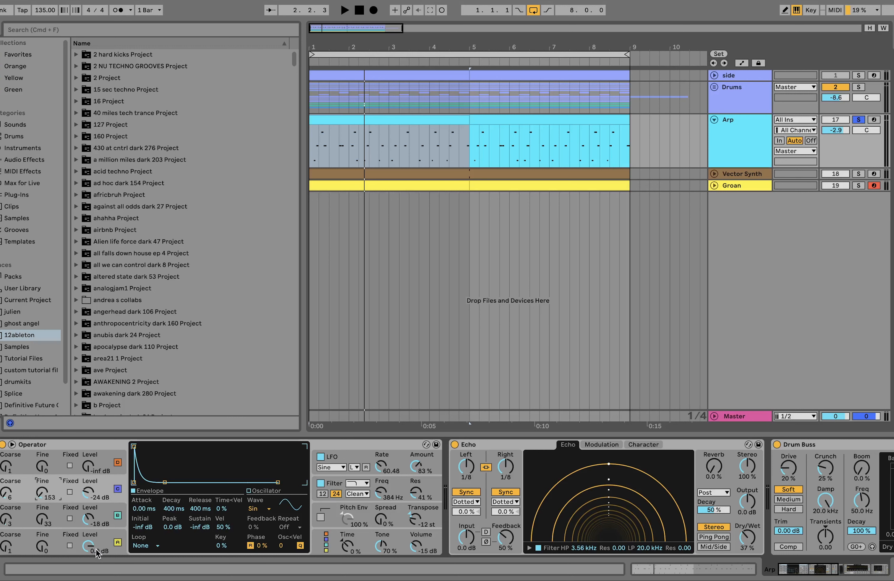
Step: Show Operator's filter envelope and Shaper settings and play the soloed arp briefly
left_click(375, 484)
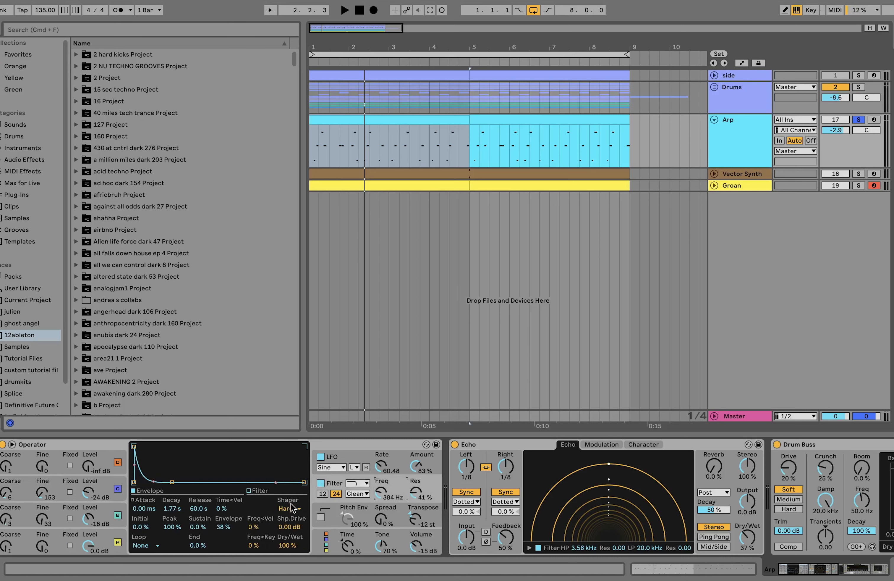
key("space")
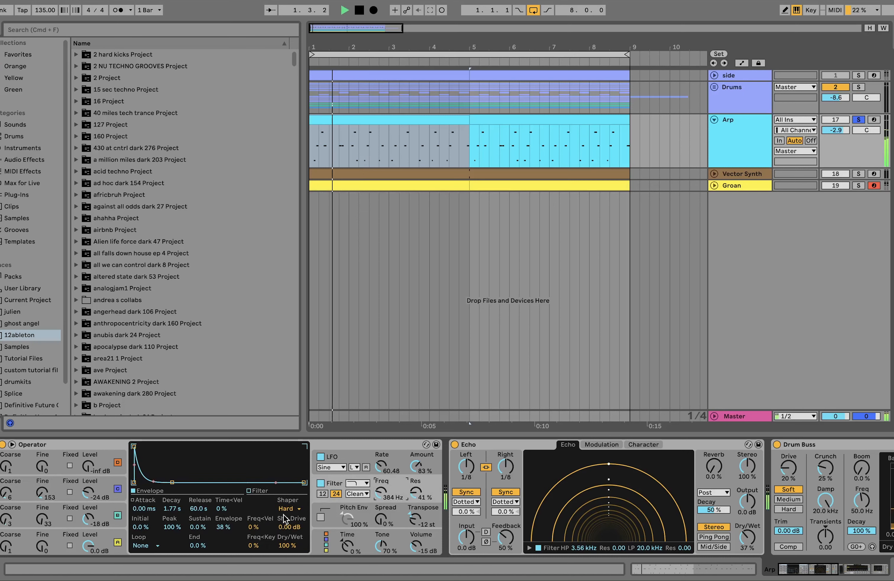
key("space")
Step: Set Operator's filter Shaper to Off, play the arp, and return the Shaper to Hard for comparison
left_click(289, 507)
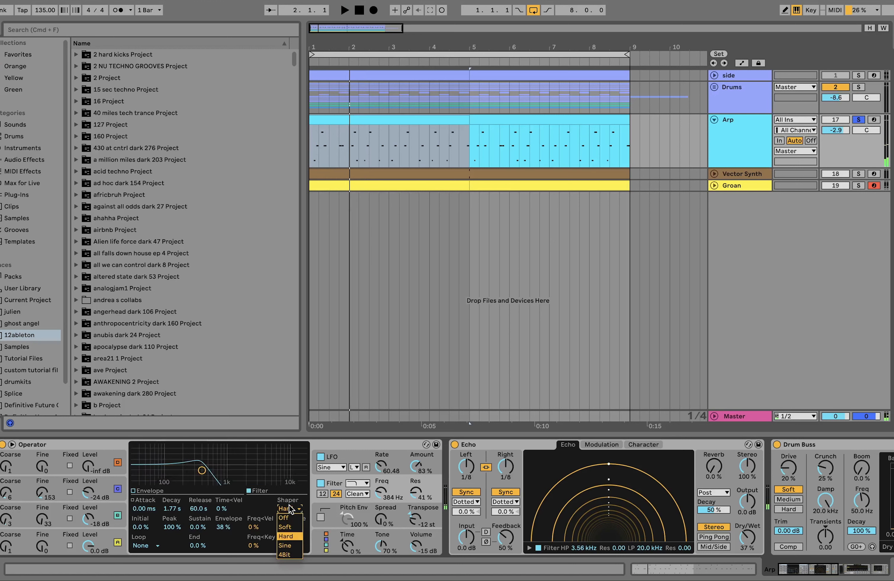
left_click(290, 517)
key("space")
left_click(289, 508)
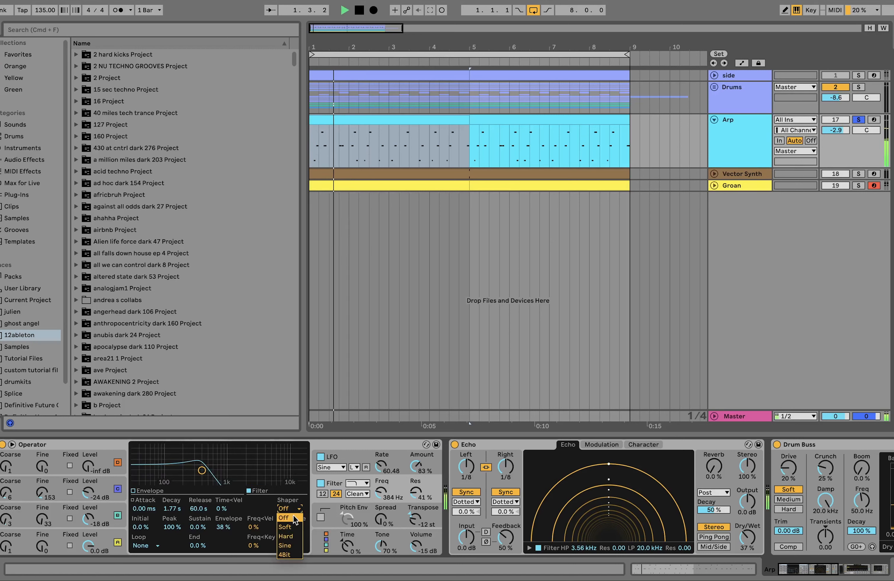
left_click(285, 536)
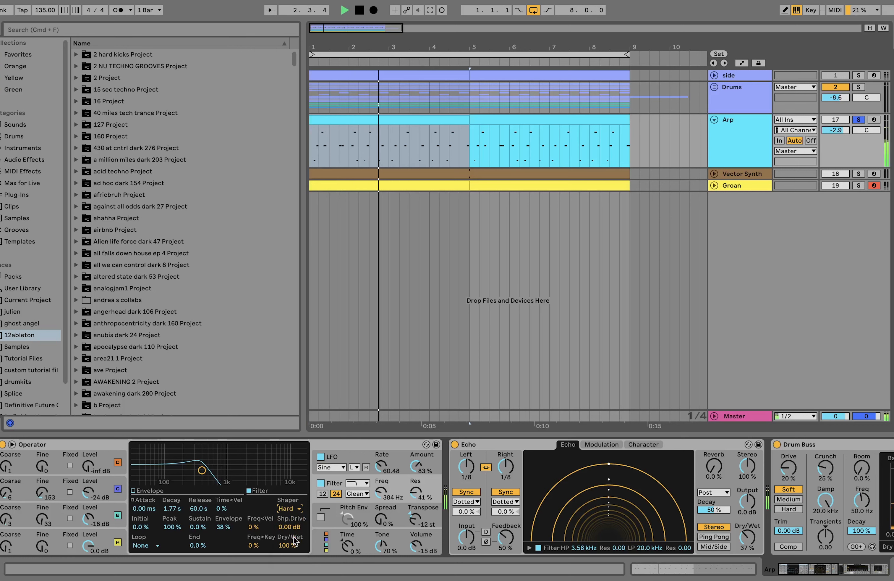
Step: Show Operator's LFO settings and audition the arp with the LFO modulating the filter
left_click(333, 470)
key("space")
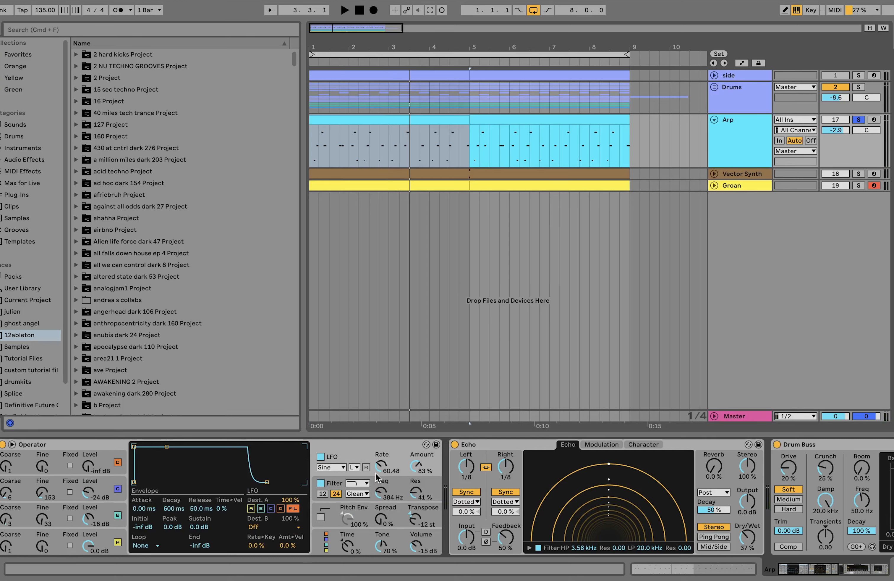
key("space")
Step: Show the Arp track's Echo and Drum Buss and play the arp to demonstrate the Drum Buss
scroll(376, 474, "right", 10)
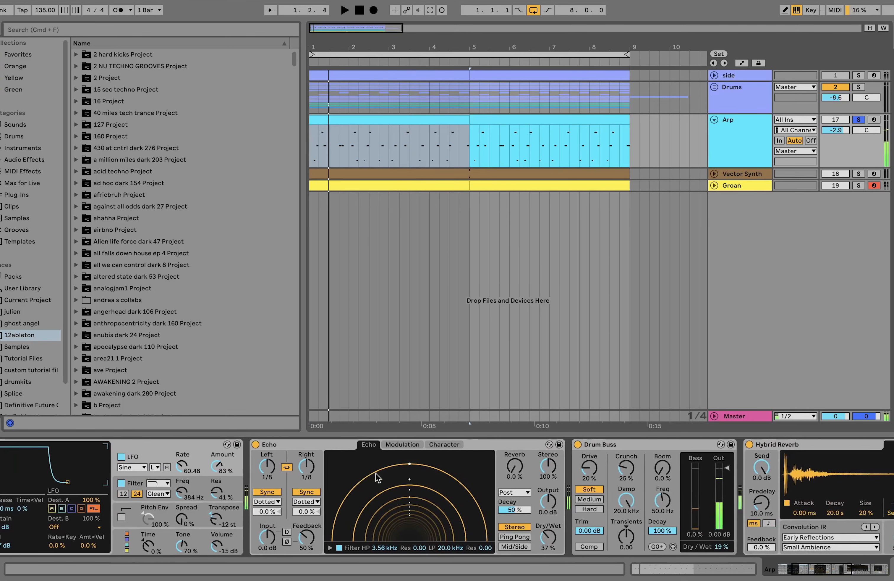
scroll(376, 490, "right", 8)
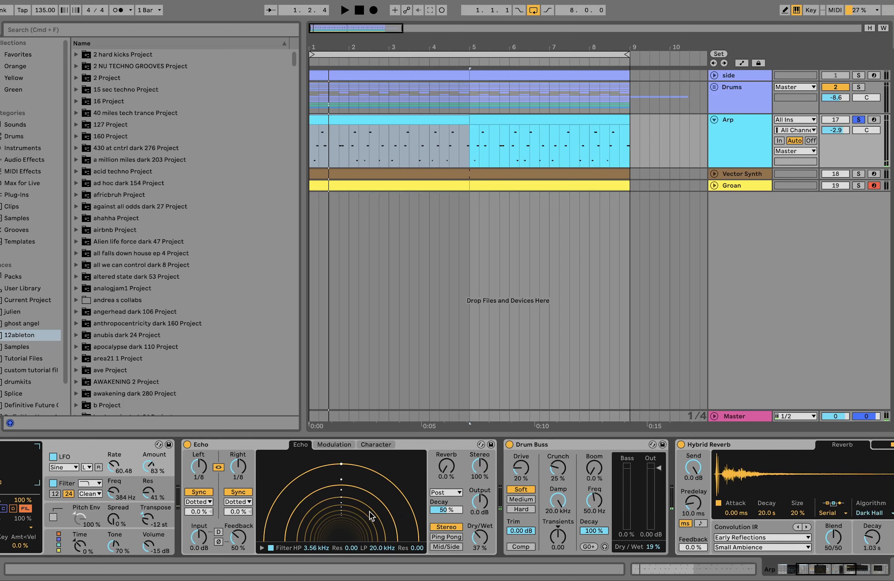
scroll(371, 516, "right", 6)
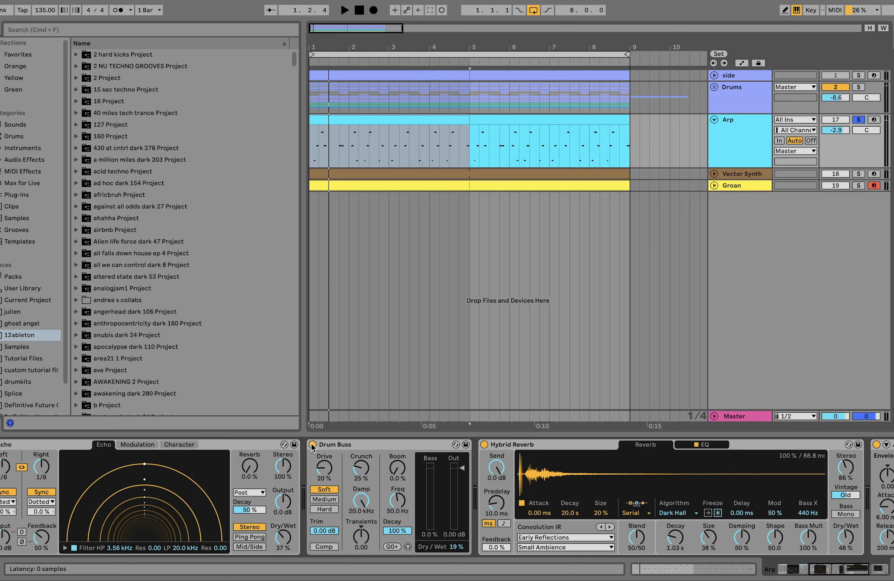
key("space")
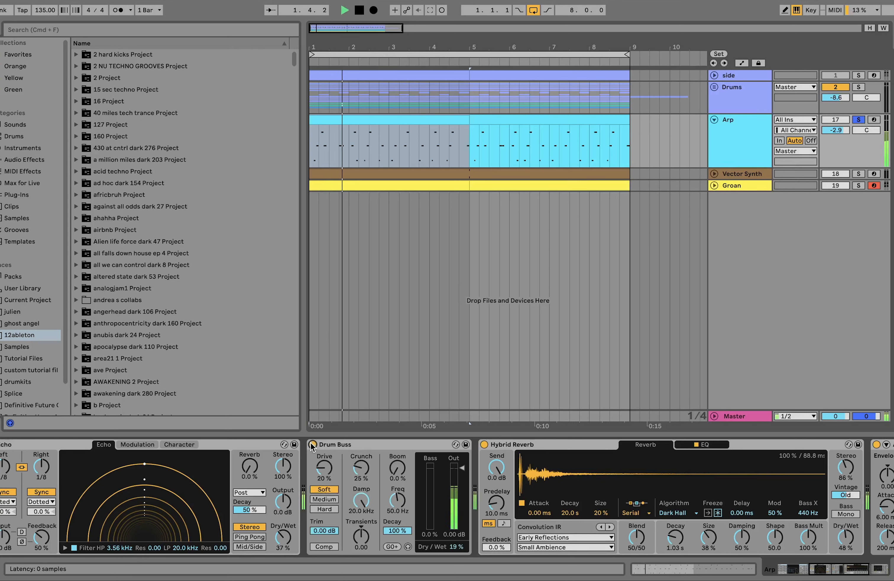
key("space")
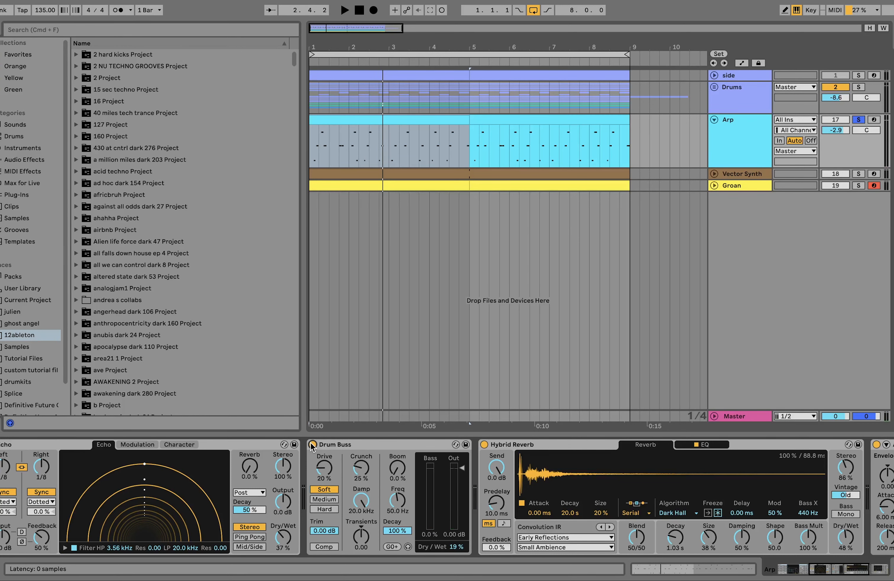
Step: Play the arp with the Hybrid Reverb in view and show the Auto Filter at the end of the Arp chain
scroll(312, 447, "right", 5)
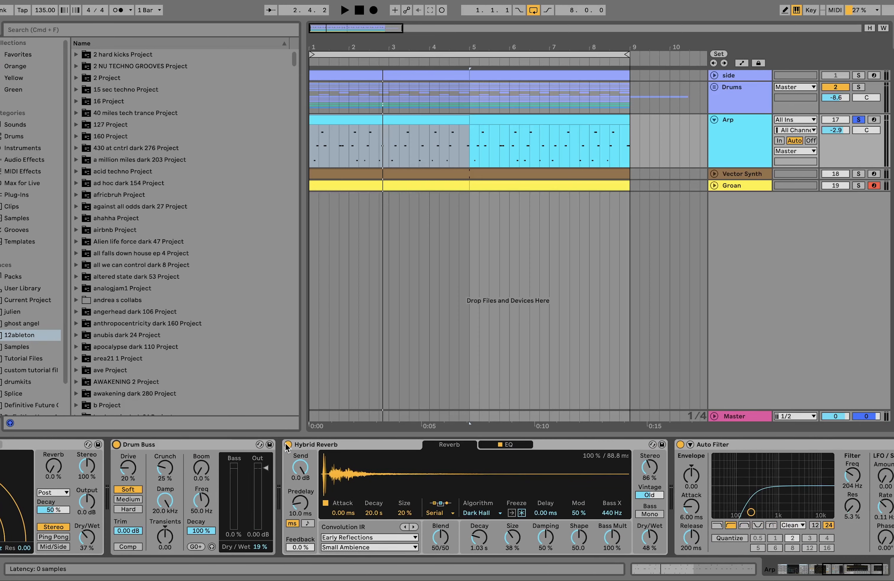
key("space")
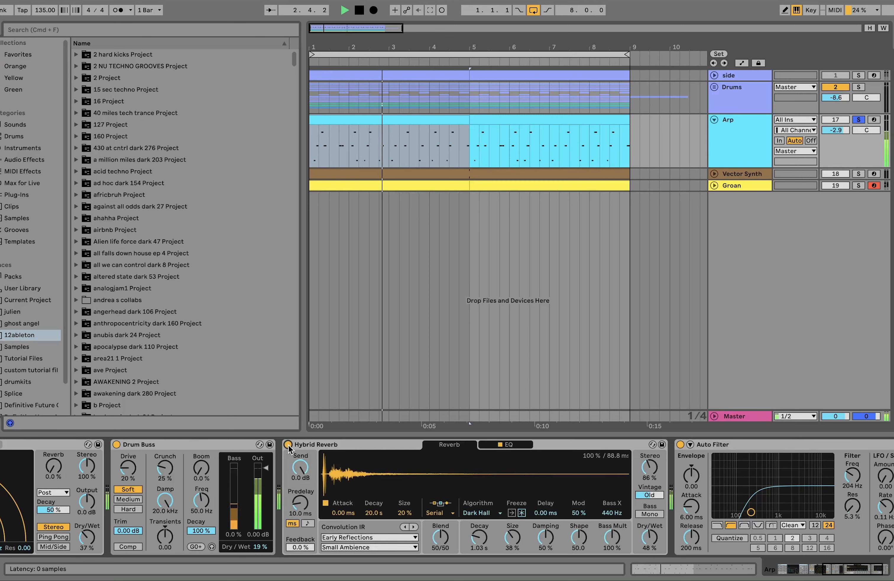
key("space")
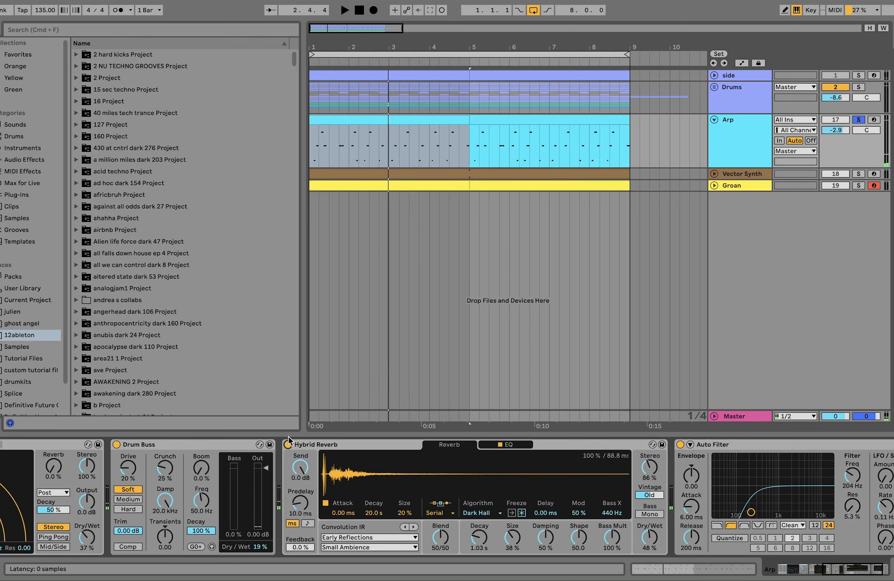
scroll(405, 505, "right", 5)
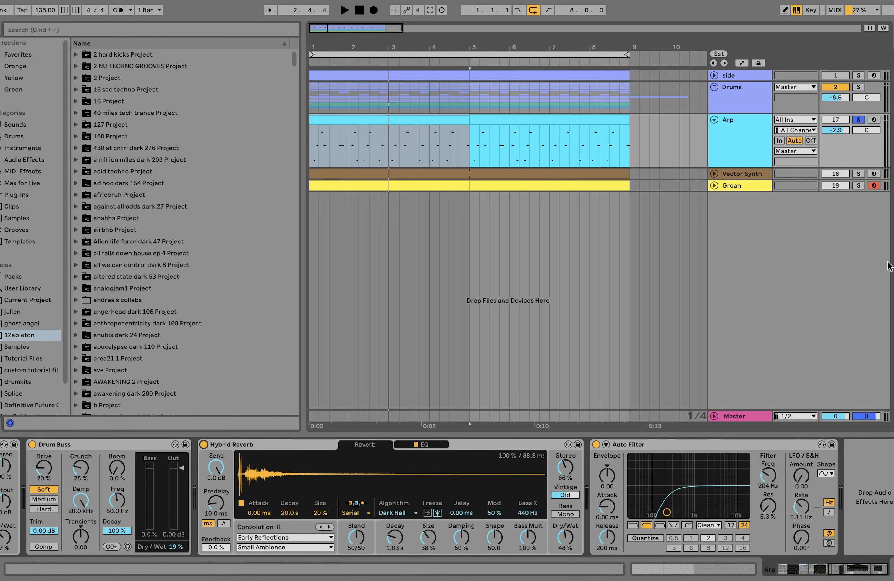
Step: Unsolo the Arp and play the full mix, and solo the Vector Synth track to audition it alone
left_click(860, 120)
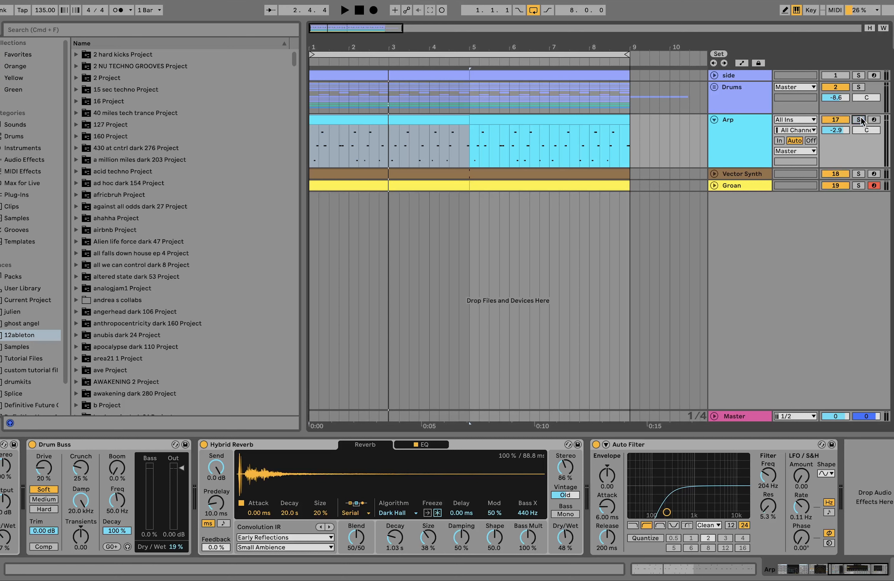
key("space")
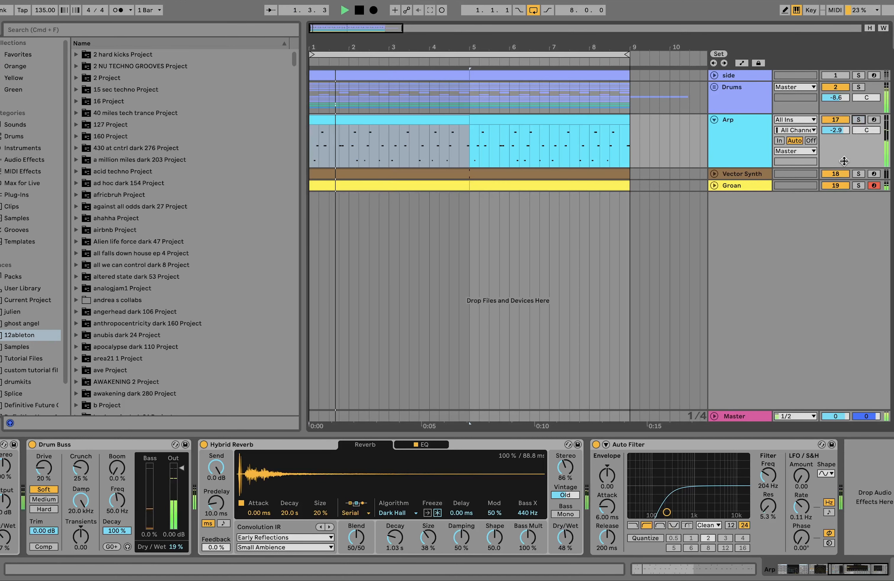
left_click(858, 174)
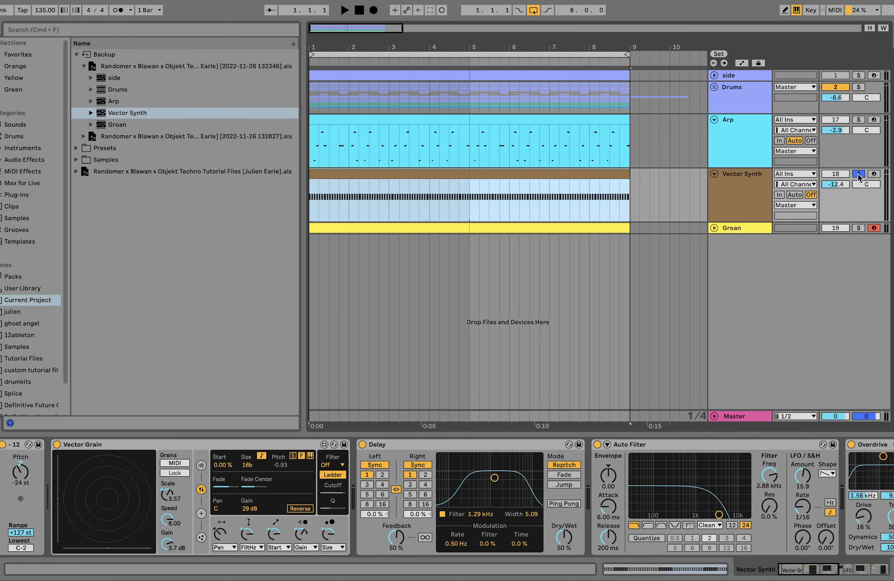
key("space")
Step: Show Vector Grain's sample display and view the Vector Synth clip's notes before returning to its device chain
left_click(201, 465)
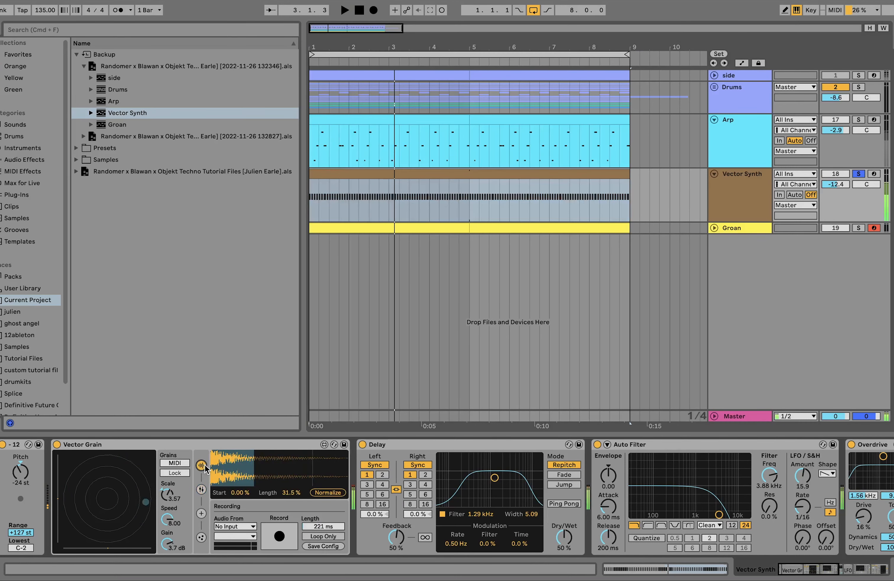
double_click(412, 172)
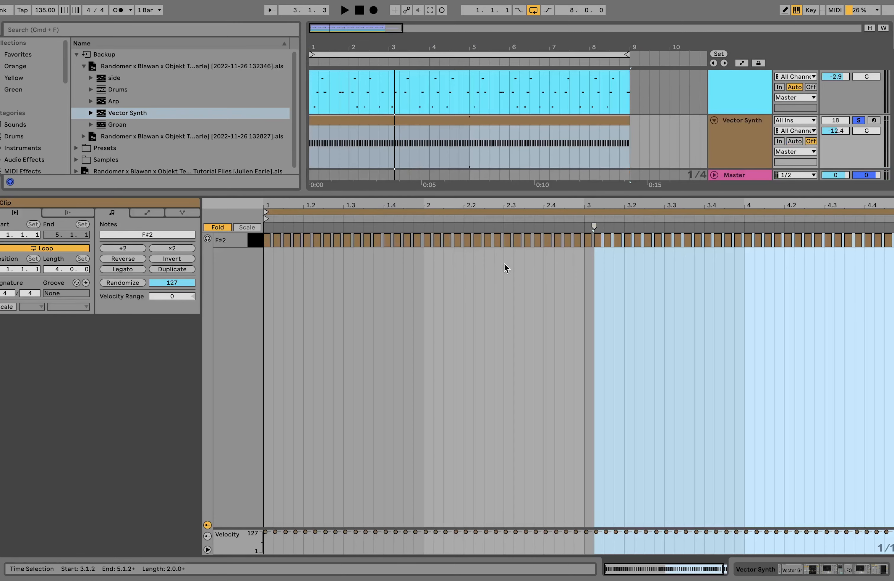
left_click(740, 134)
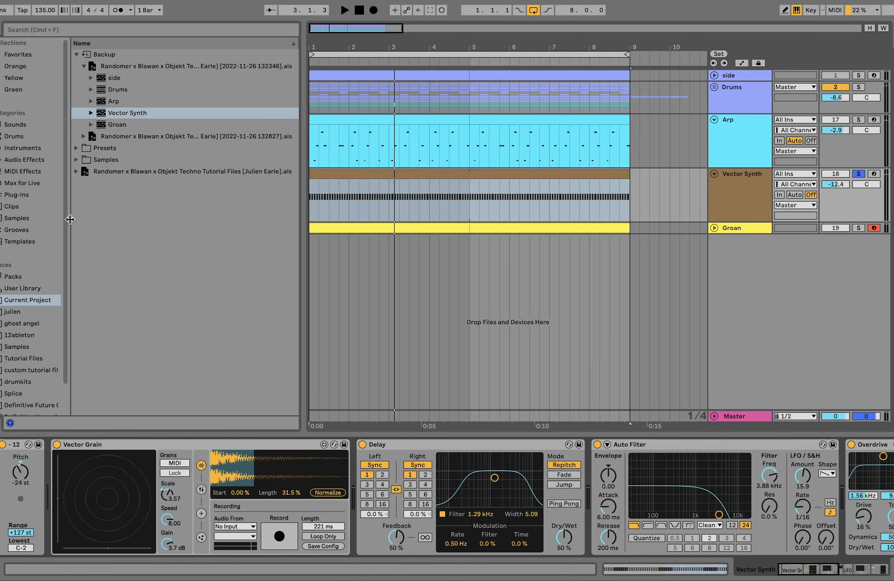
Step: Show the Inspired by Nature by Dillon Bastan pack in the installed Packs as the source of Vector Grain
left_click(12, 277)
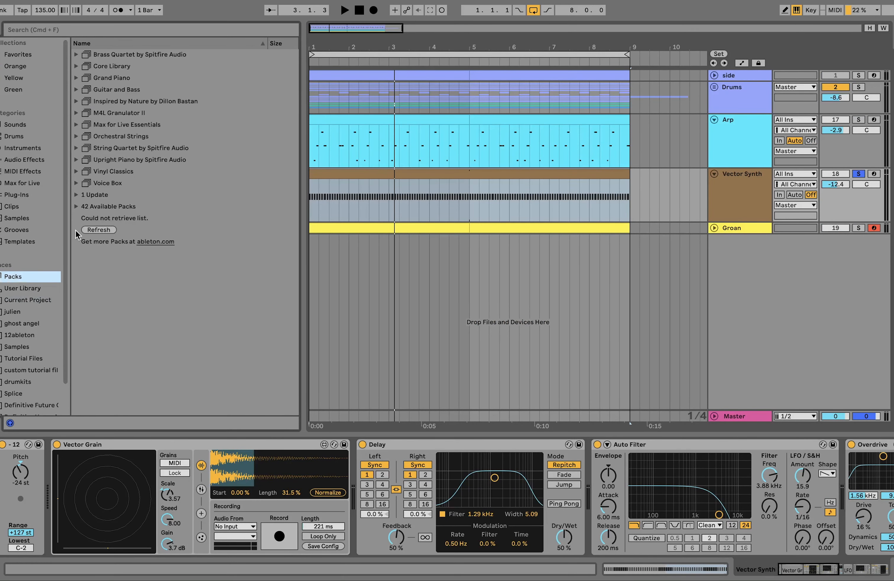
left_click(125, 105)
double_click(124, 104)
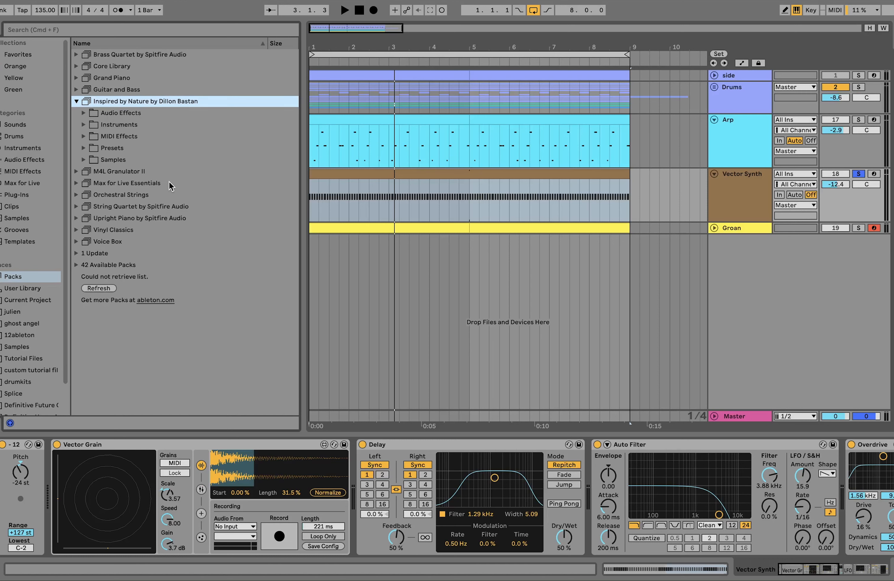
left_click(153, 450)
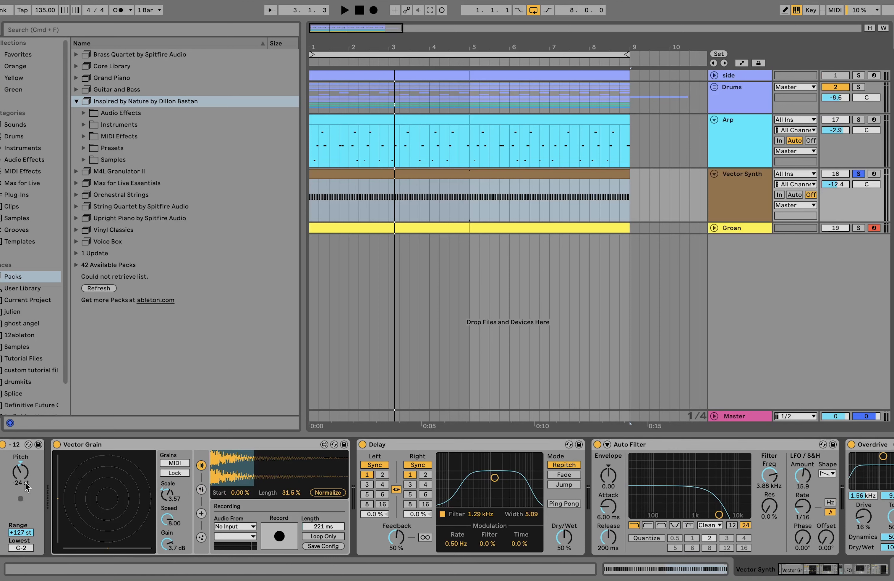
Step: Show Vector Grain's grain parameters while playing the synth, and display its Attractor and Flowfield motion settings
left_click(202, 489)
key("space")
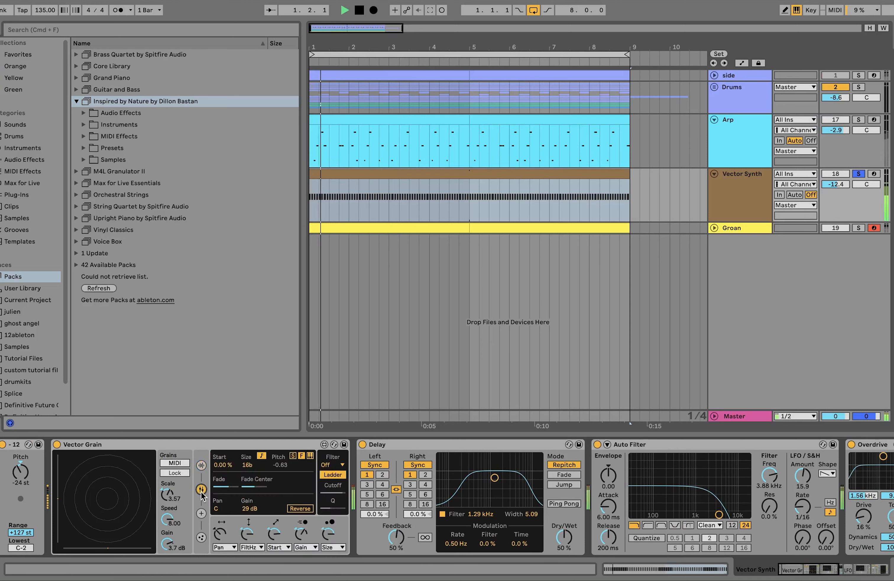
key("space")
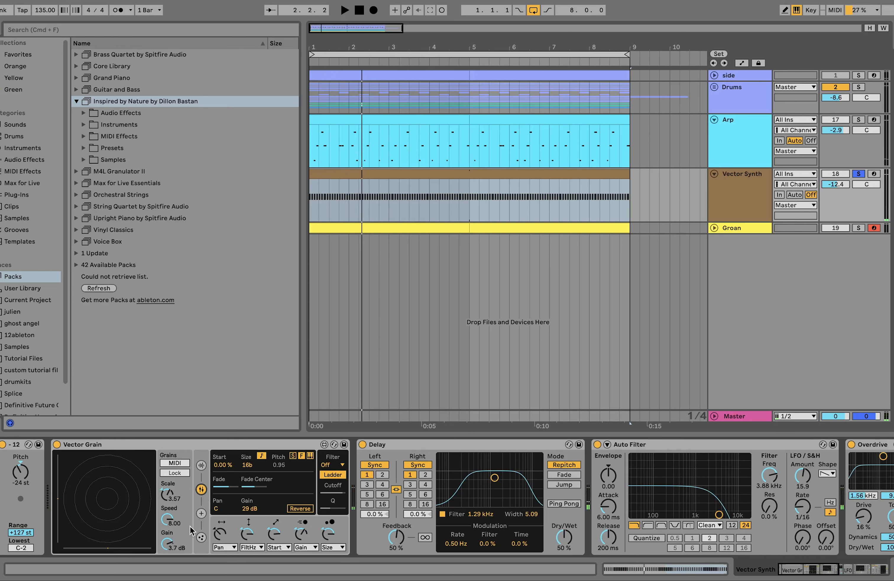
left_click(202, 514)
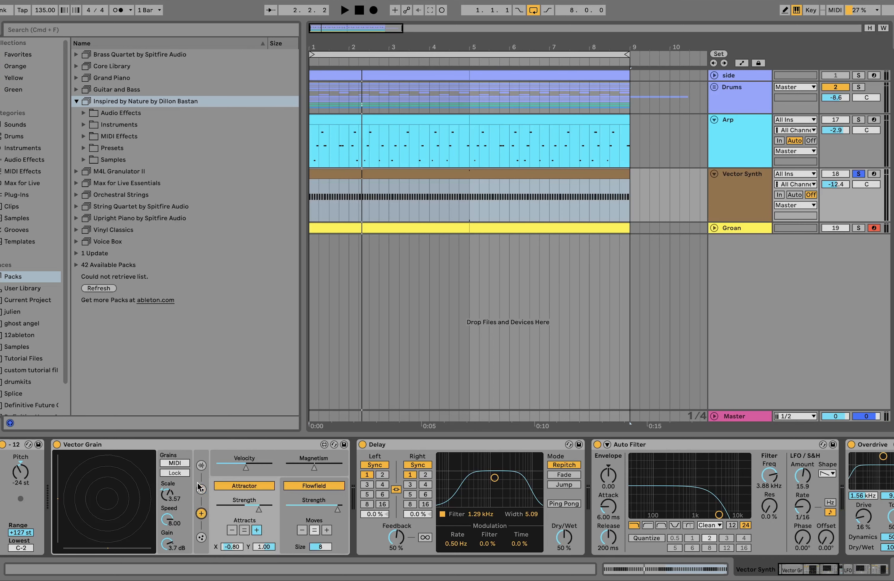
Step: Show Vector Grain's sample display, locate Percussion 17.wav in the current project's imported samples, and play the synth
left_click(201, 465)
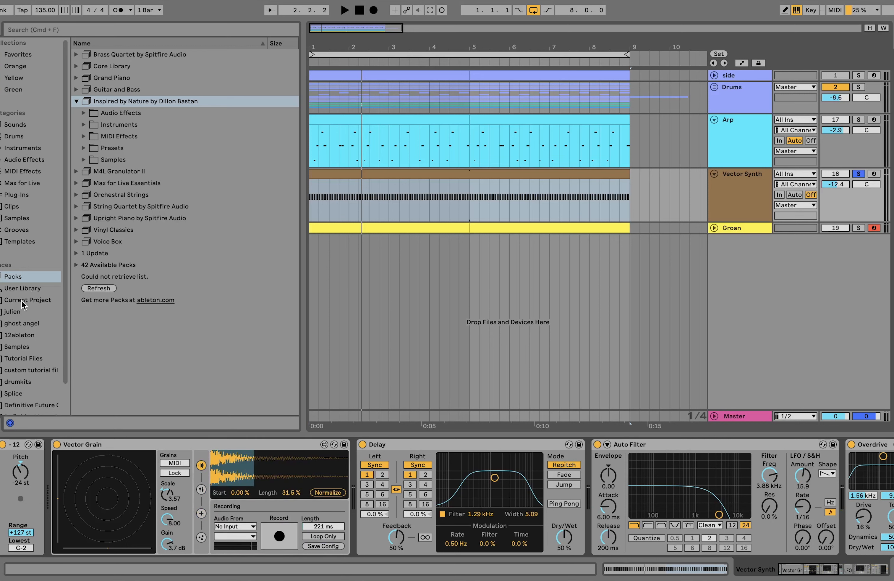
left_click(22, 300)
left_click(75, 159)
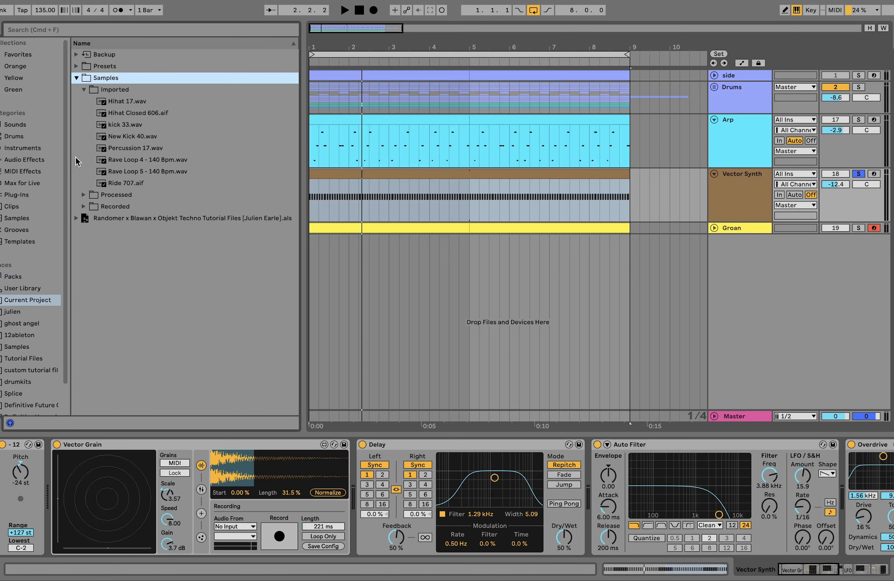
left_click(124, 149)
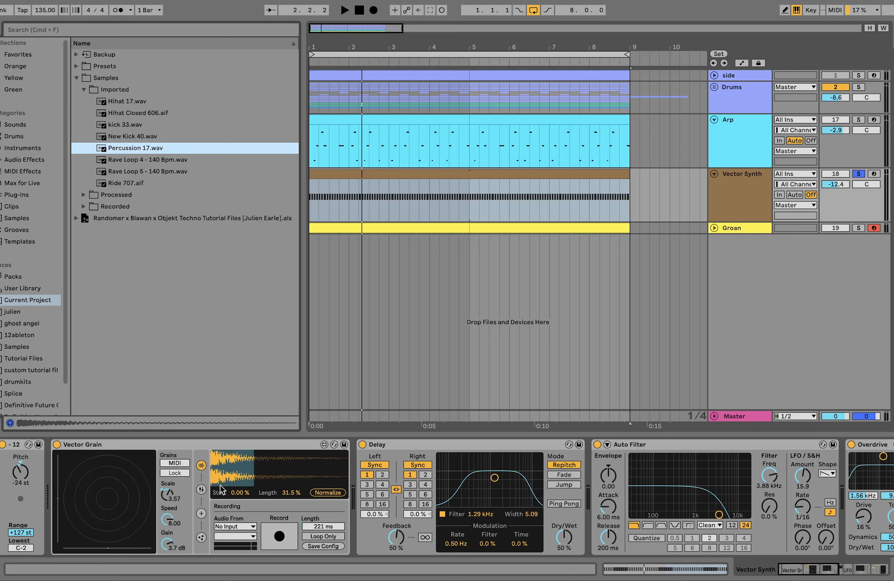
key("space")
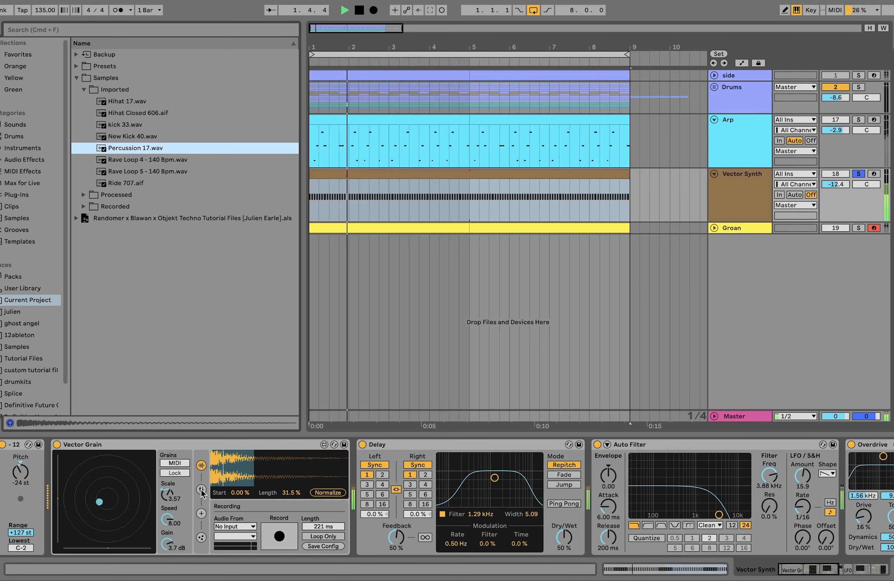
key("space")
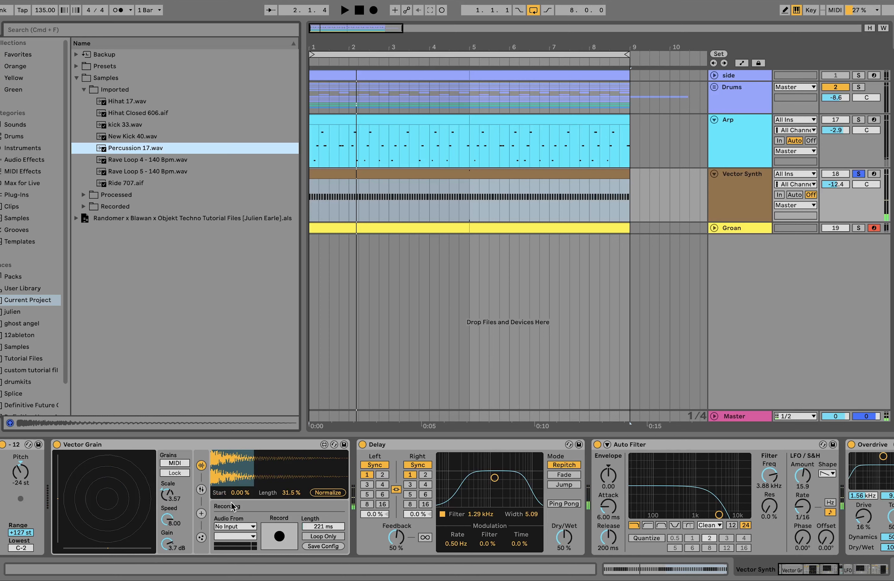
Step: Show the LFO device mapped to Vector Grain's pitch fine-tuning and audition the synth with the grain parameters in view
left_click(202, 489)
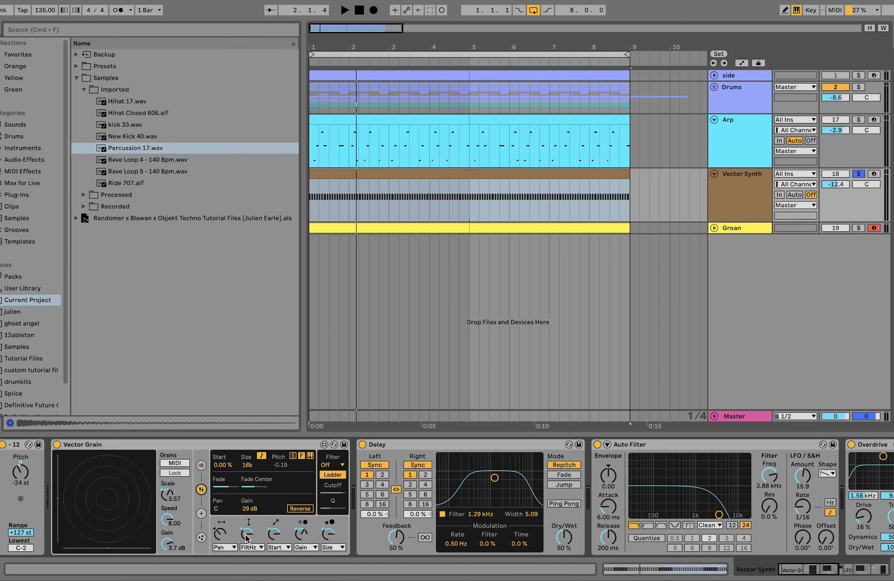
scroll(274, 487, "right", 10)
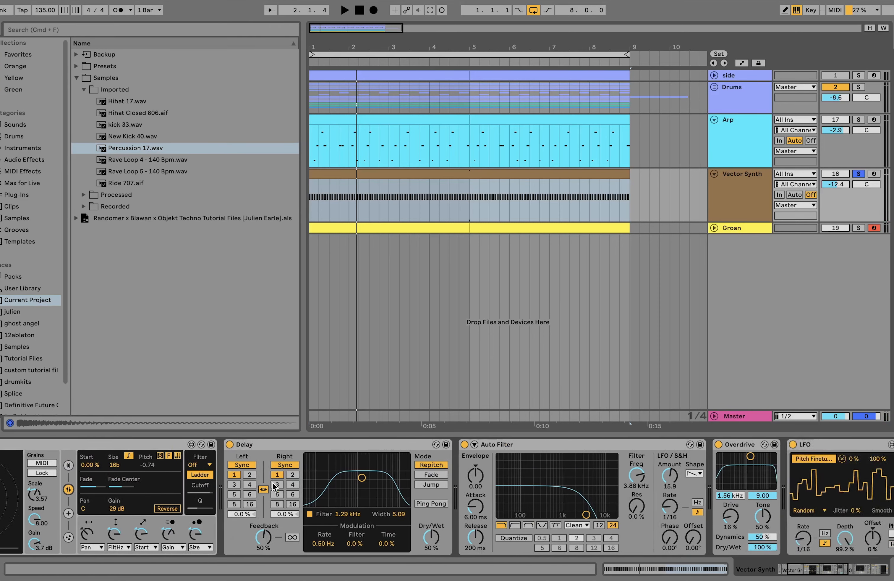
scroll(280, 489, "left", 10)
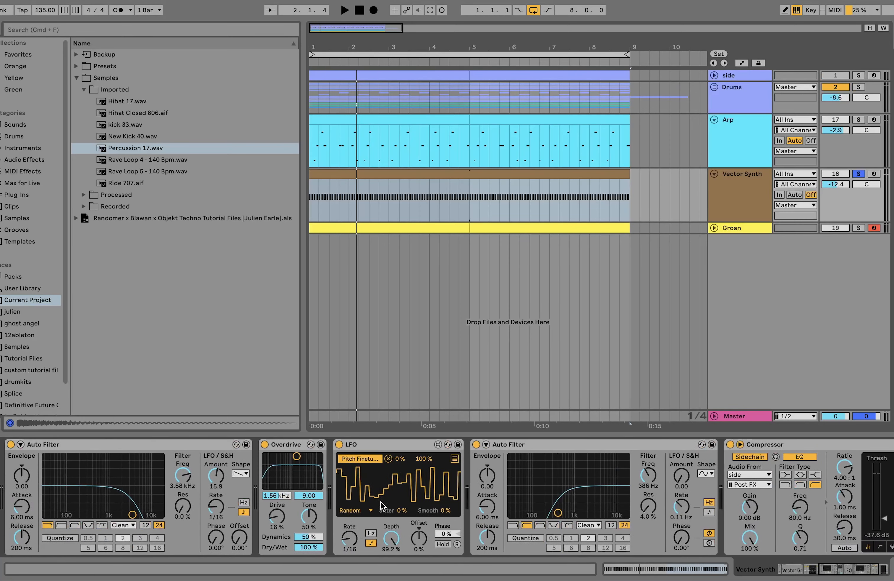
scroll(369, 502, "left", 5)
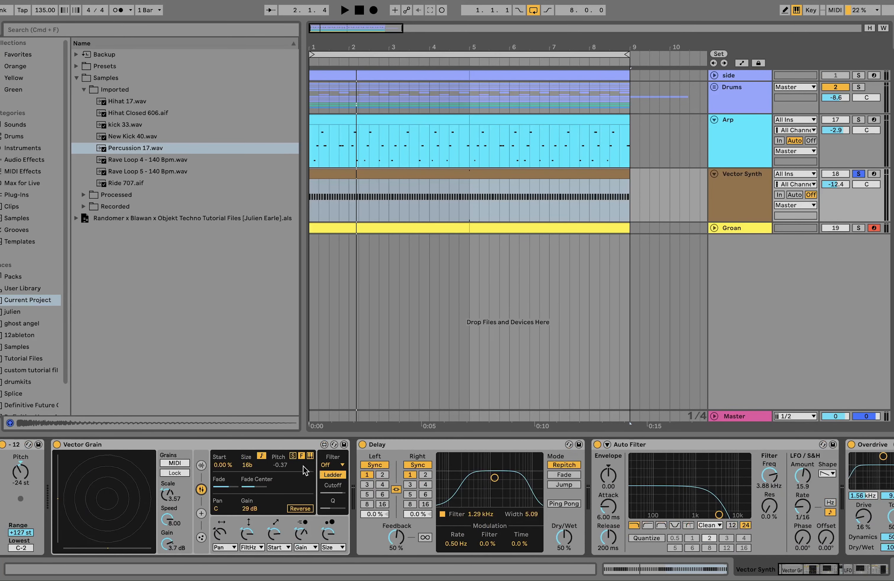
key("space")
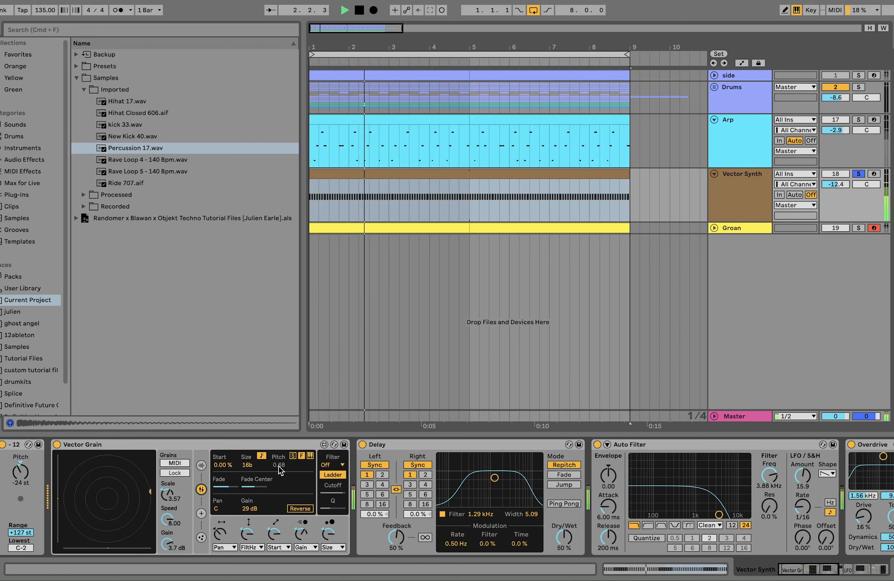
key("space")
left_click_drag(278, 468, 279, 464)
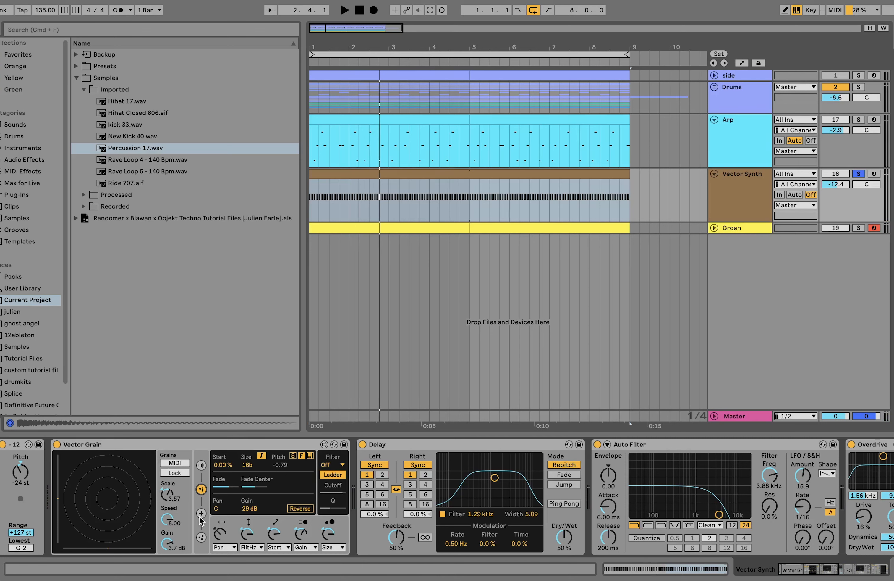
Step: Compare the synth with the first Auto Filter bypassed and re-enabled during playback, and show the remaining devices through the sidechain Compressor
scroll(234, 510, "right", 5)
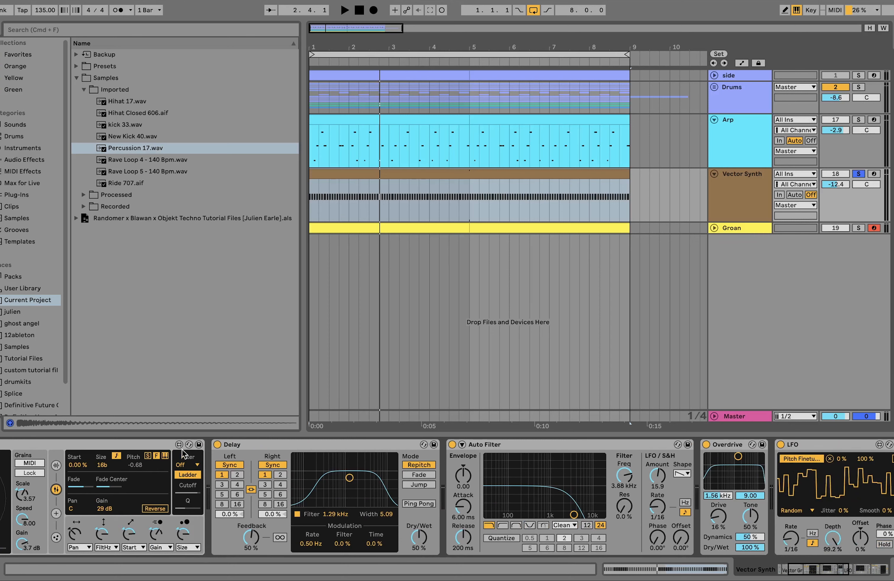
scroll(486, 474, "right", 6)
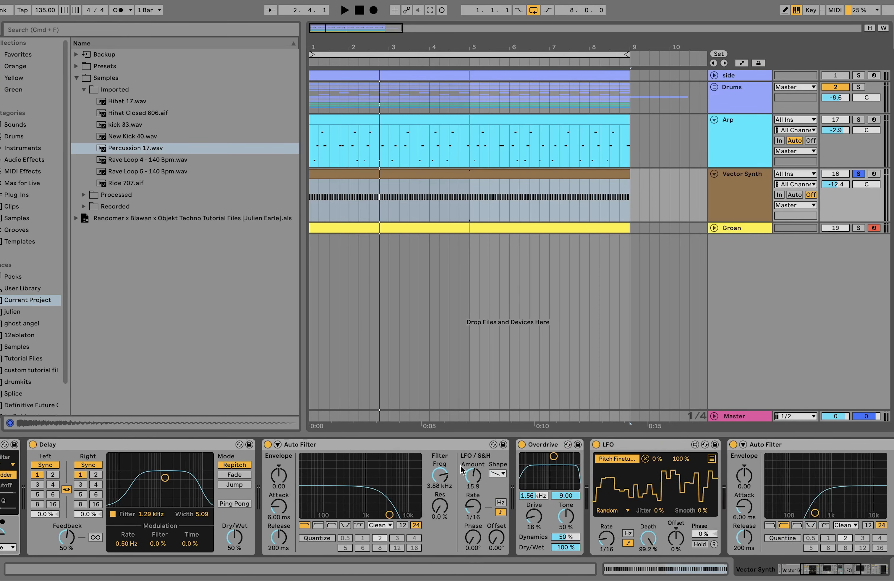
left_click(268, 444)
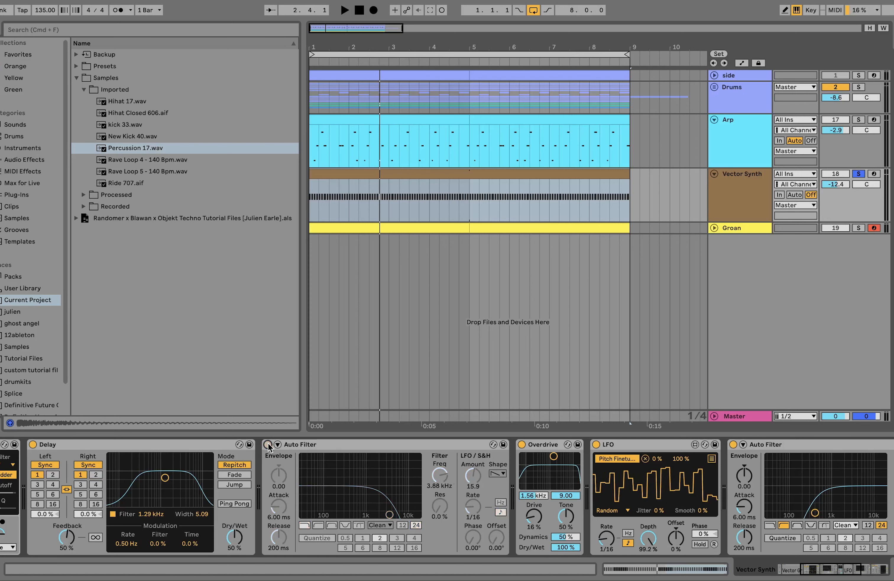
key("space")
left_click(267, 444)
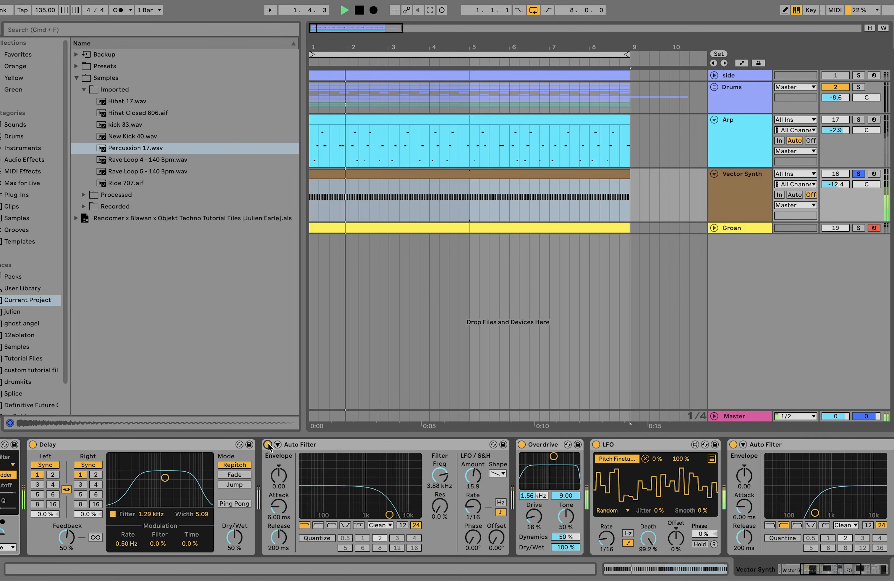
key("space")
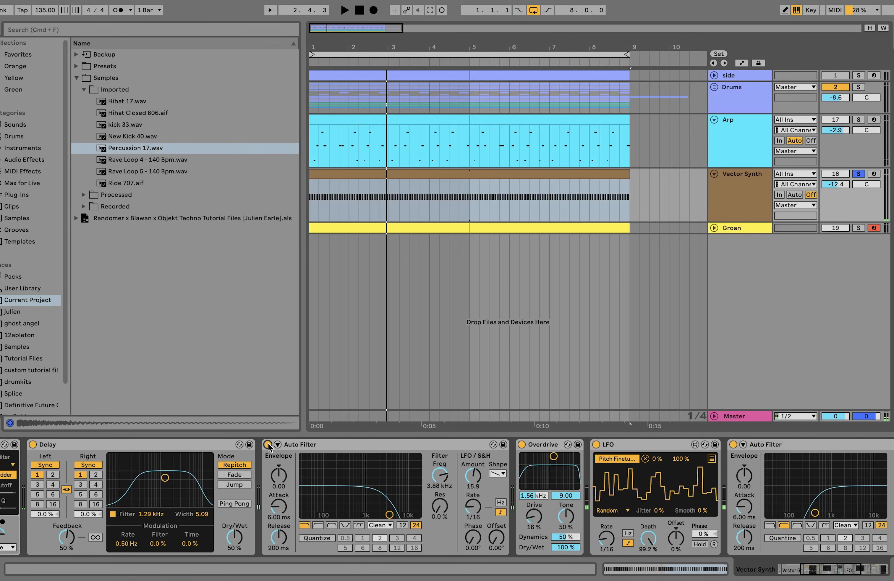
scroll(268, 444, "right", 5)
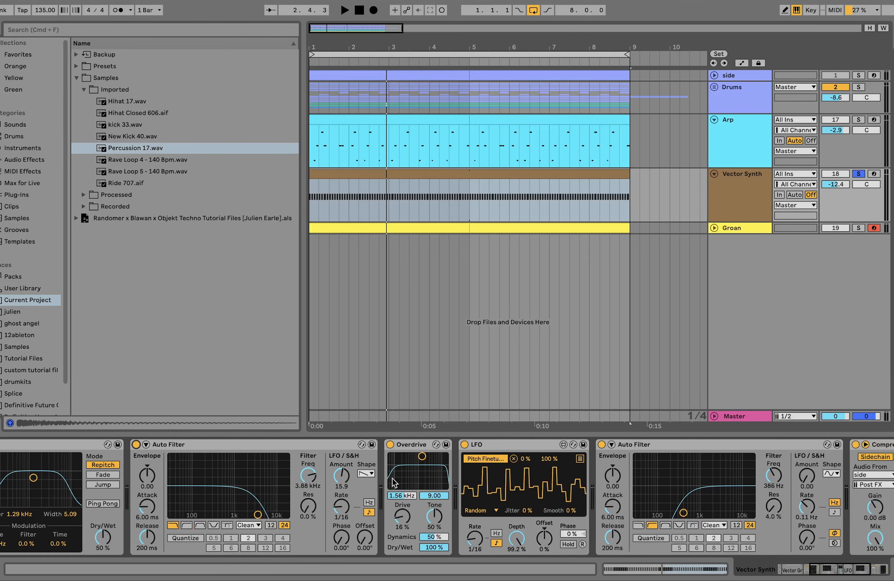
scroll(403, 490, "right", 10)
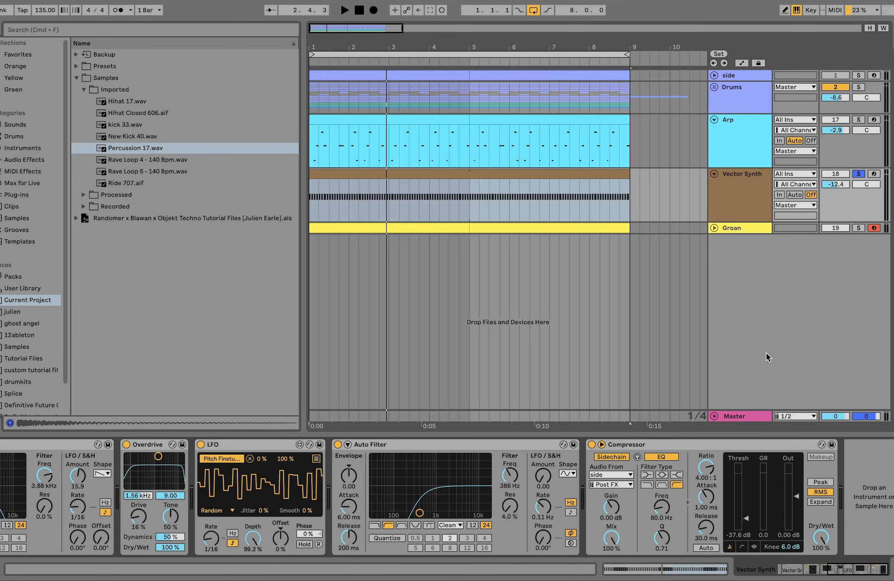
Step: Solo and unfold the Groan track, select its second clip, and play it
left_click(859, 227)
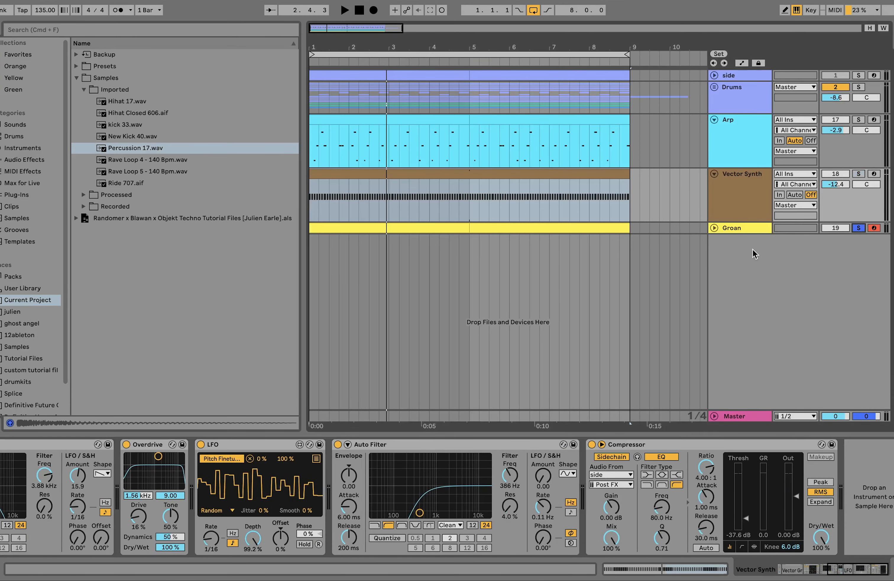
left_click(714, 228)
left_click(569, 226)
key("space")
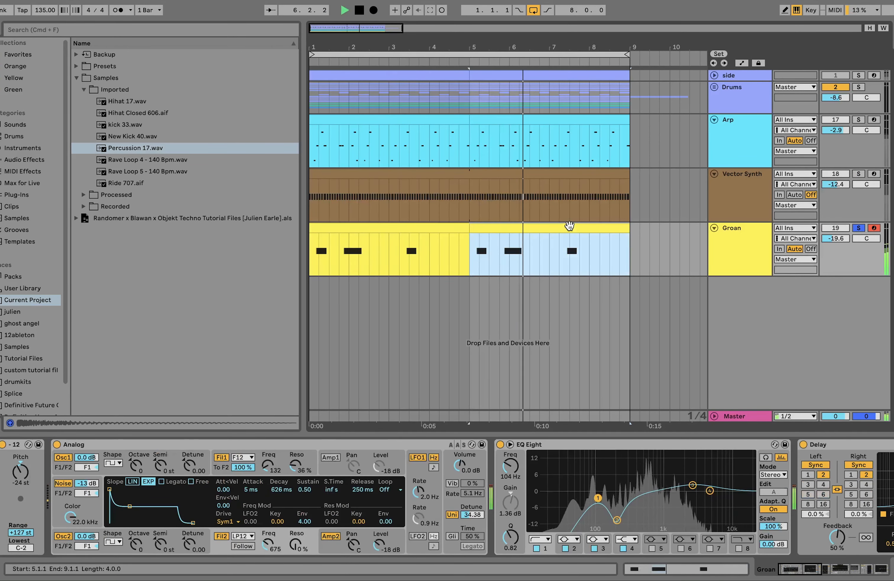
key("space")
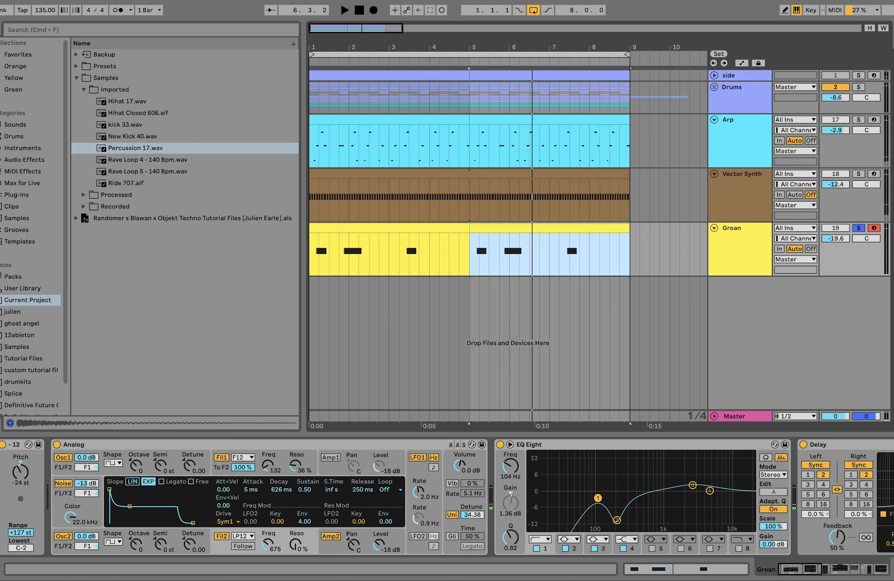
Step: Solo the Arp and Vector Synth along with the Groan, play the three together, and select the Groan track
left_click(859, 119)
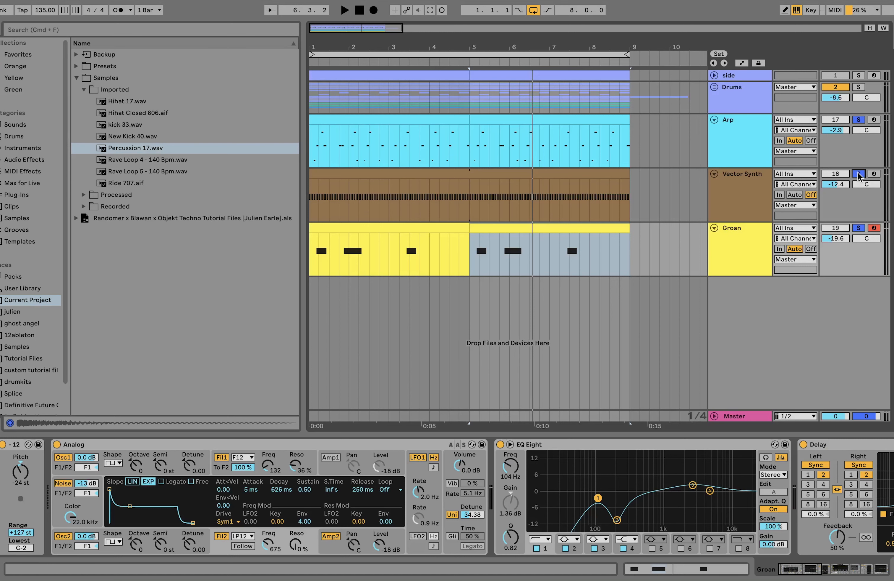
key("space")
left_click(739, 247)
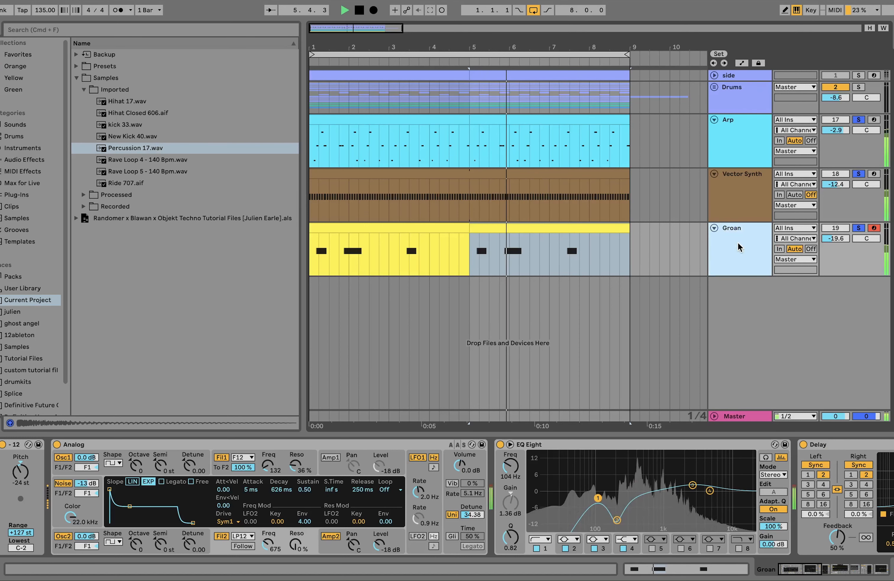
Step: Solo only the Groan track, play it on its own, and select the track
left_click(859, 227)
key("space")
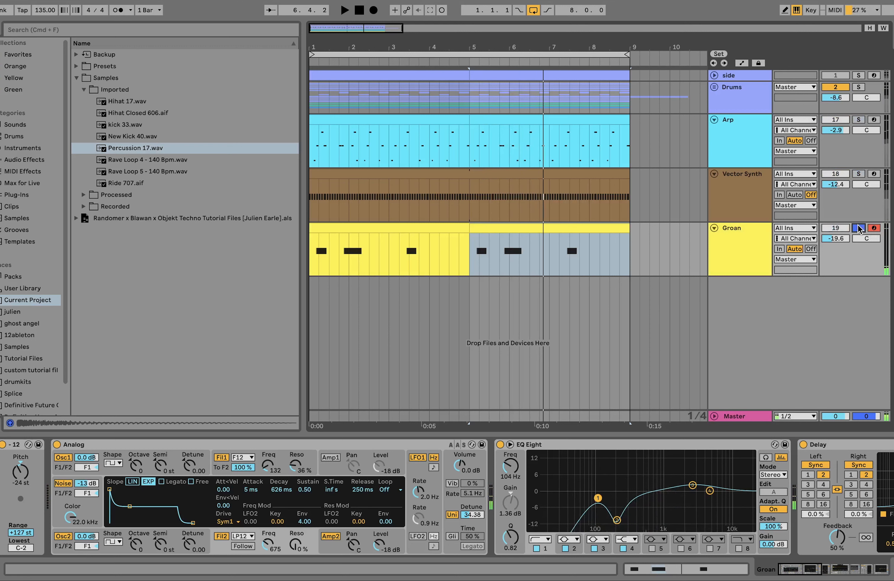
key("space")
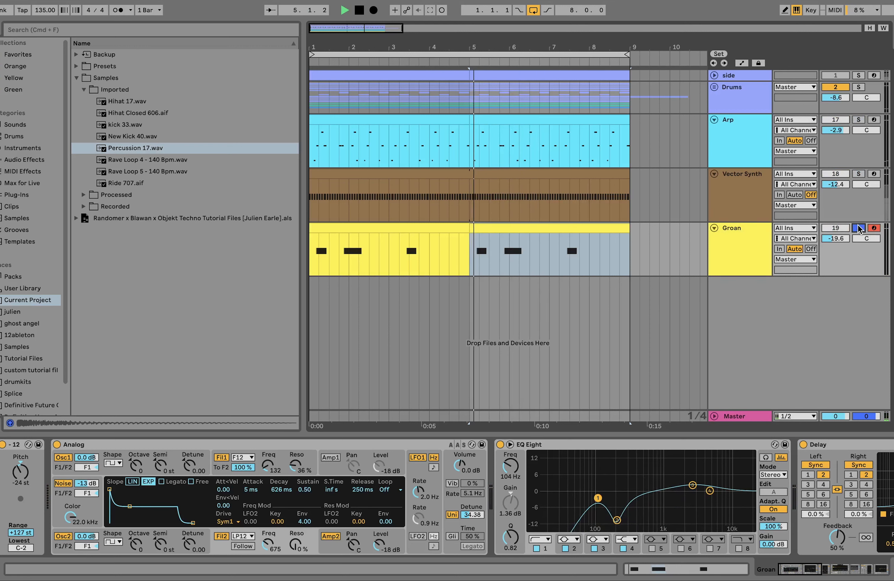
left_click(748, 253)
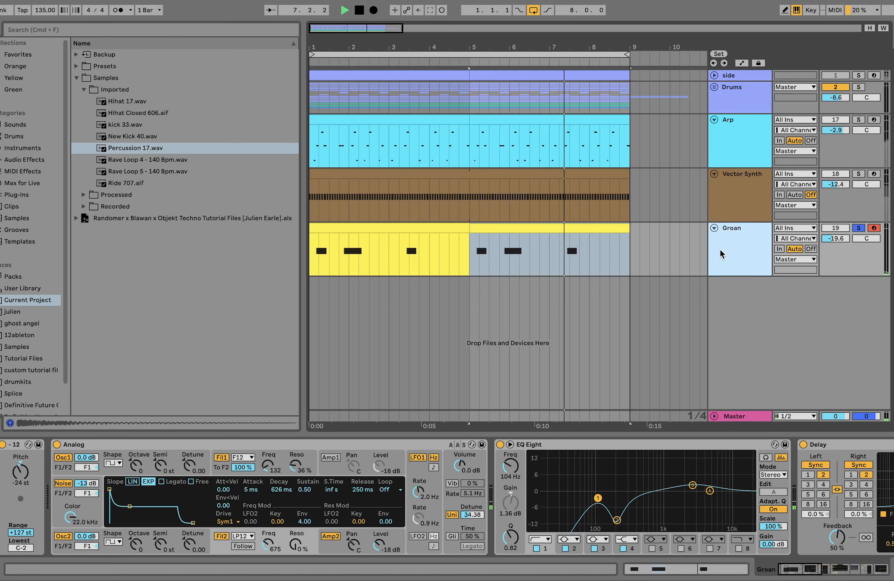
key("space")
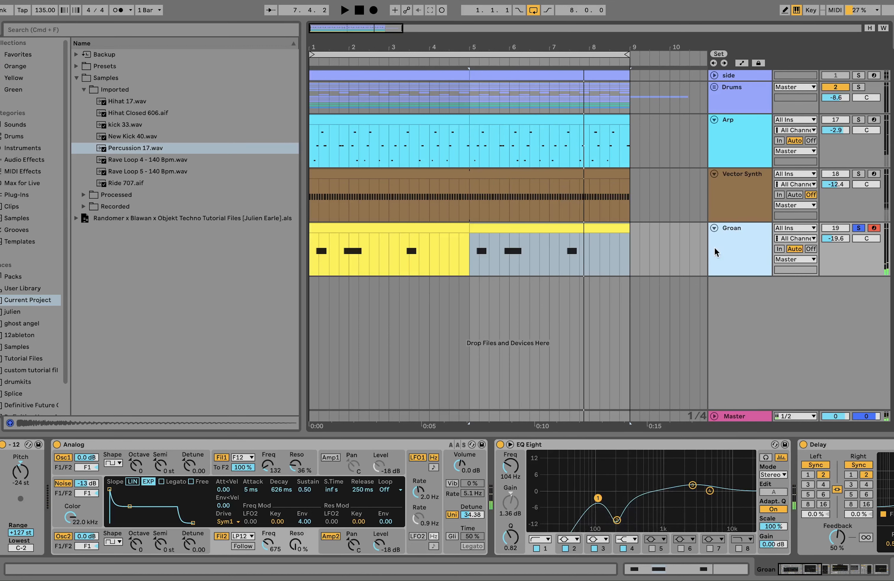
Step: Unsolo the Groan, set its volume to -15.5 dB while playing it in the full mix, and solo it again
left_click(856, 228)
left_click_drag(848, 231, 844, 237)
key("space")
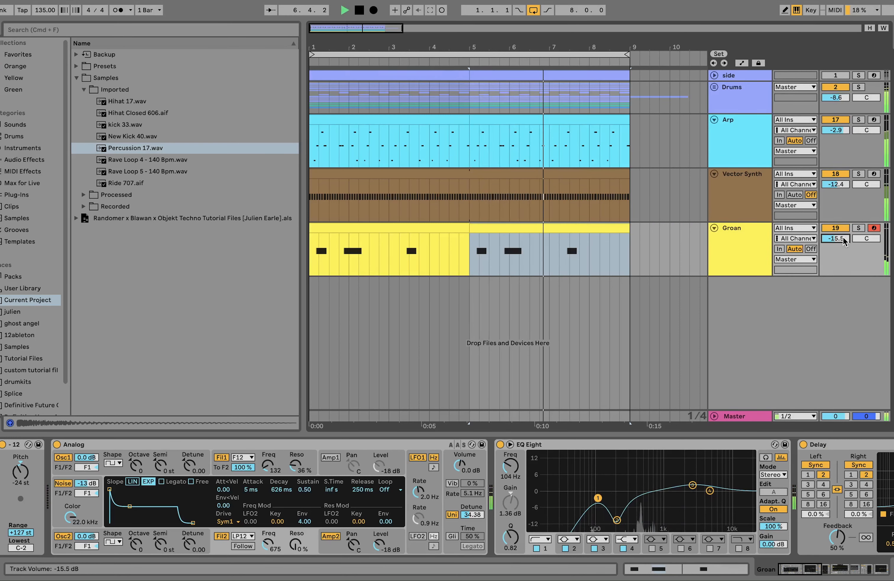
left_click(858, 228)
key("space")
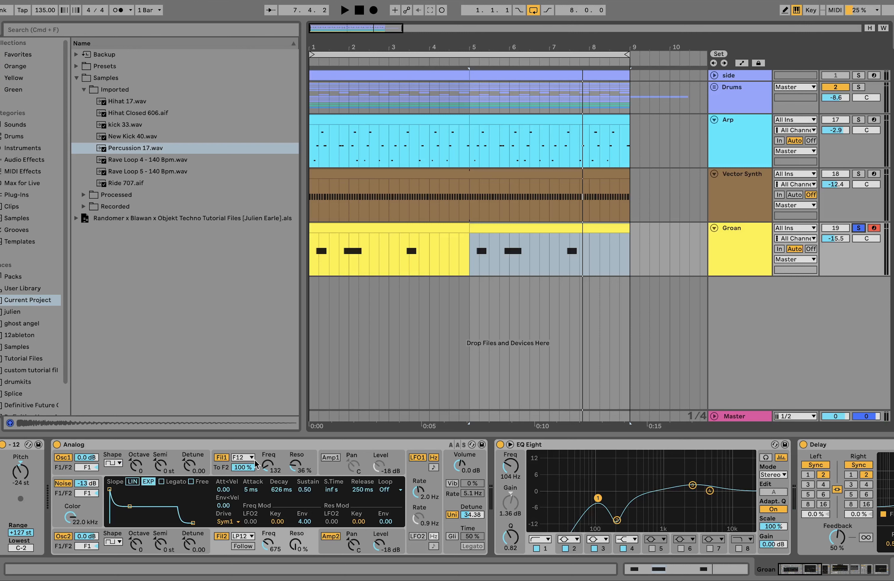
Step: Show the Analog synth's settings for Filter 1, Filter 2 and Amp 2, including their envelopes
left_click(220, 468)
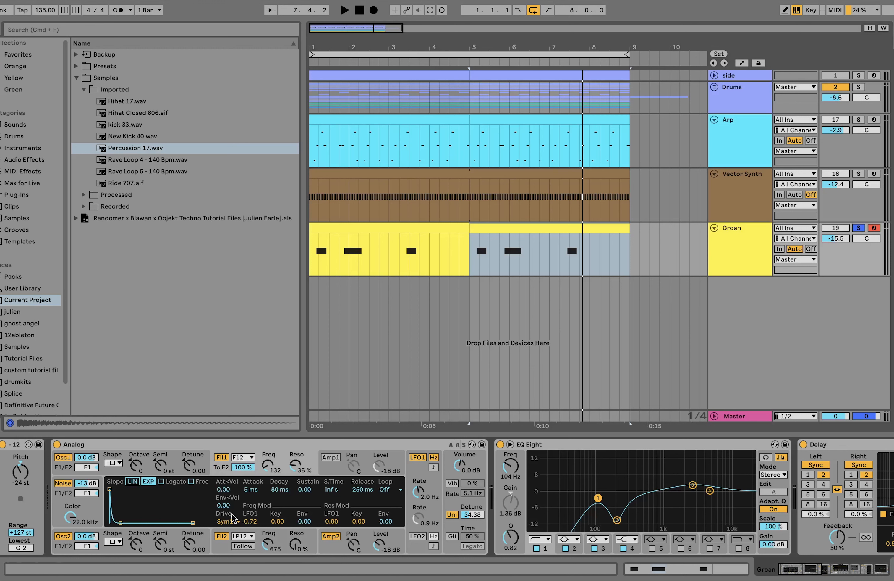
left_click(222, 552)
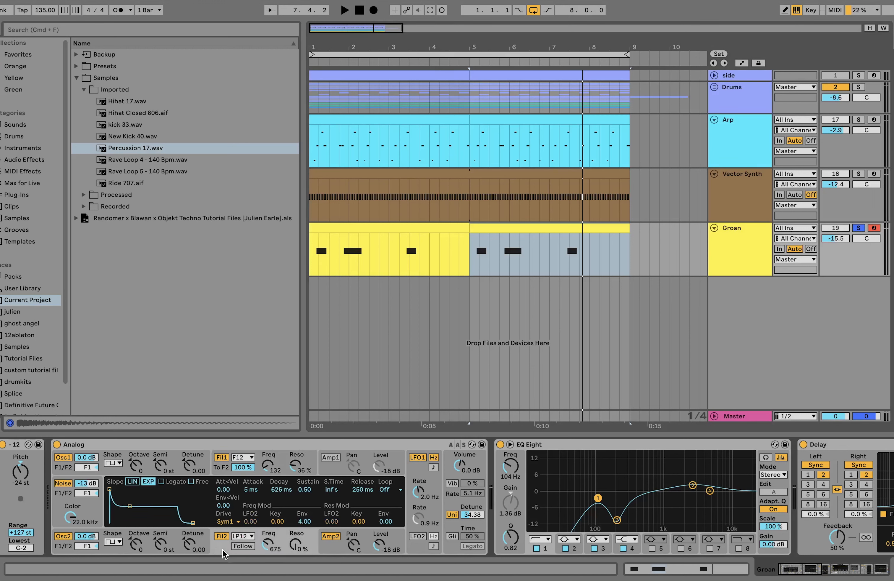
left_click(289, 455)
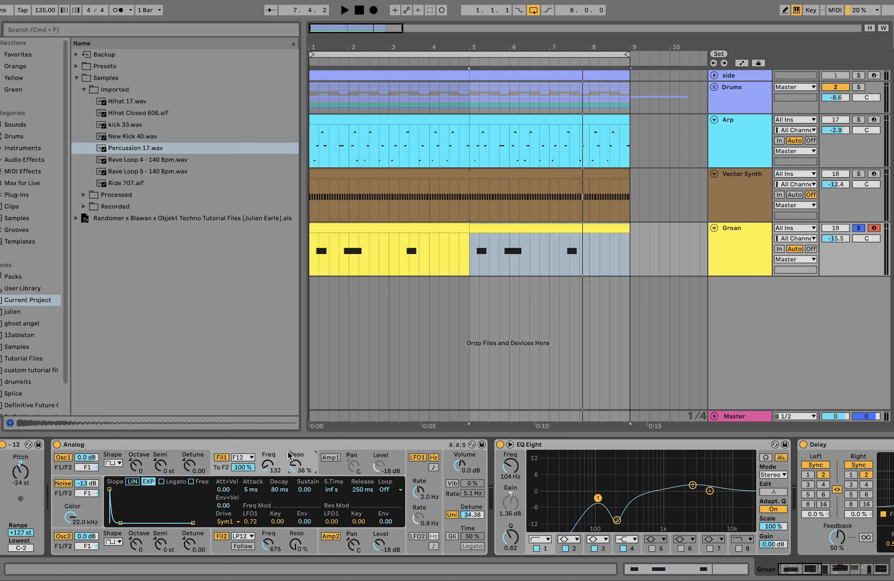
left_click(256, 528)
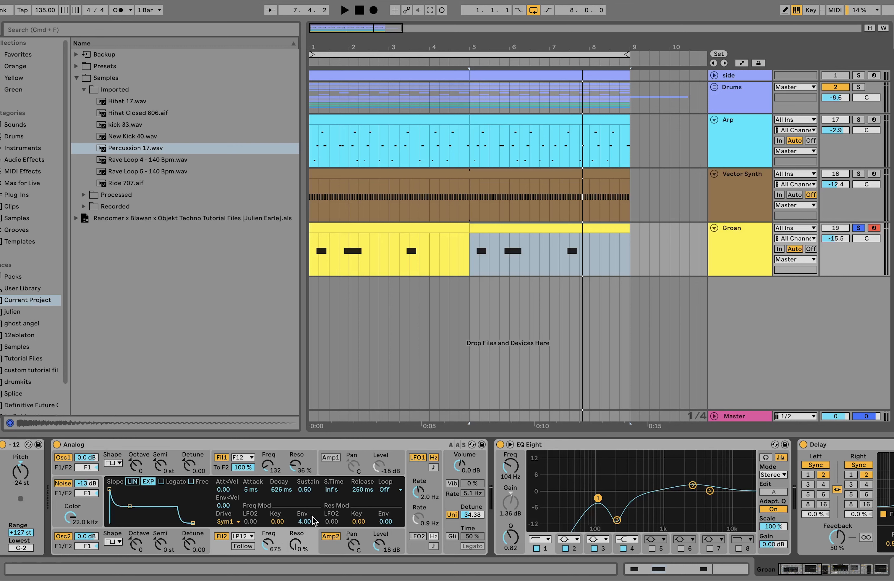
left_click(326, 550)
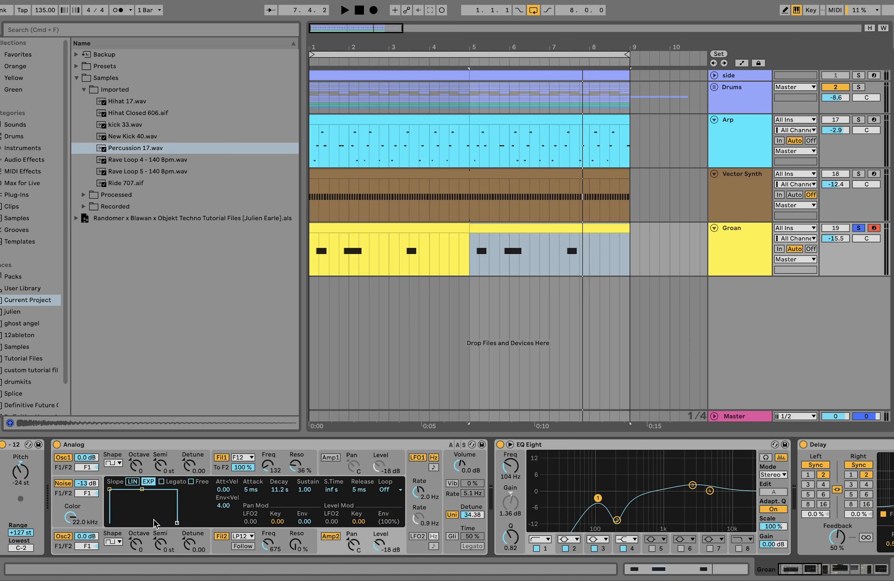
Step: Compare the Groan with the first EQ Eight bypassed and re-enabled during playback
scroll(452, 498, "right", 10)
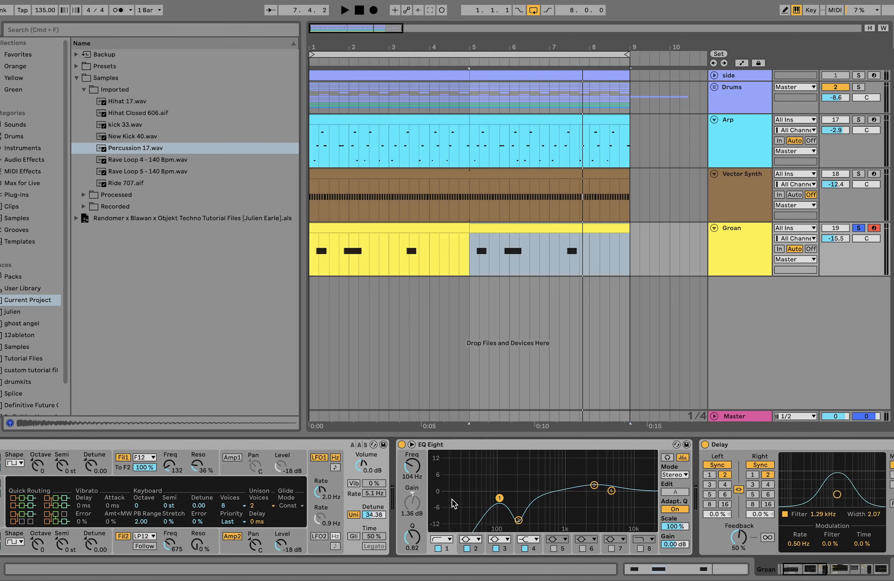
scroll(452, 502, "right", 2)
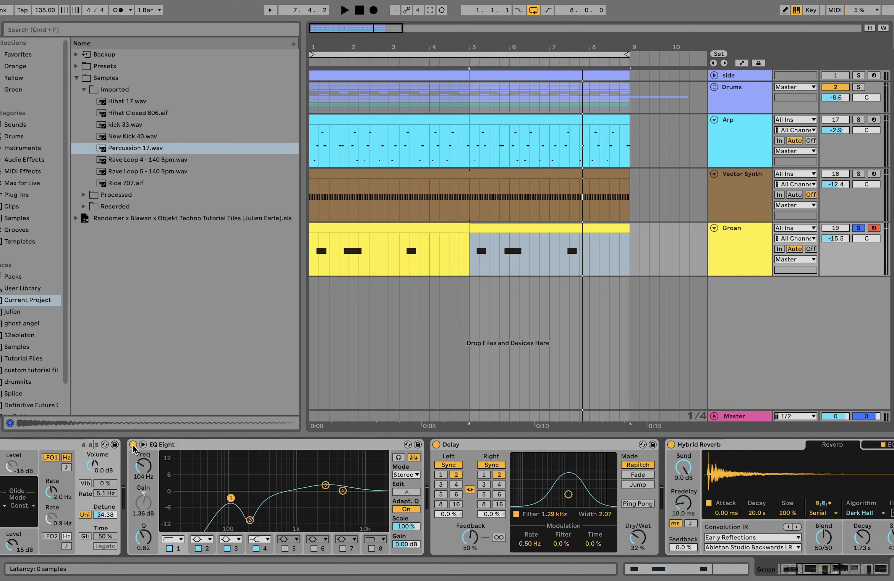
scroll(132, 445, "right", 10)
scroll(133, 445, "left", 15)
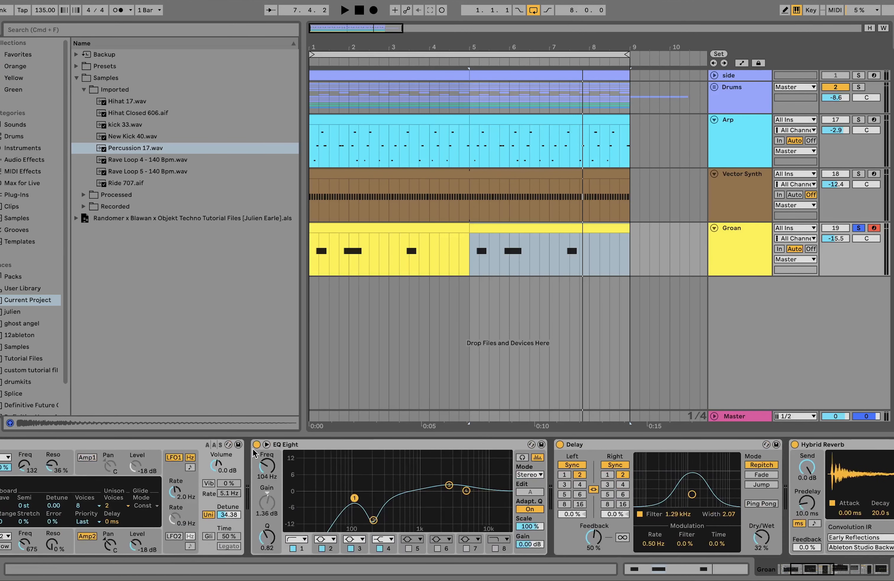
key("space")
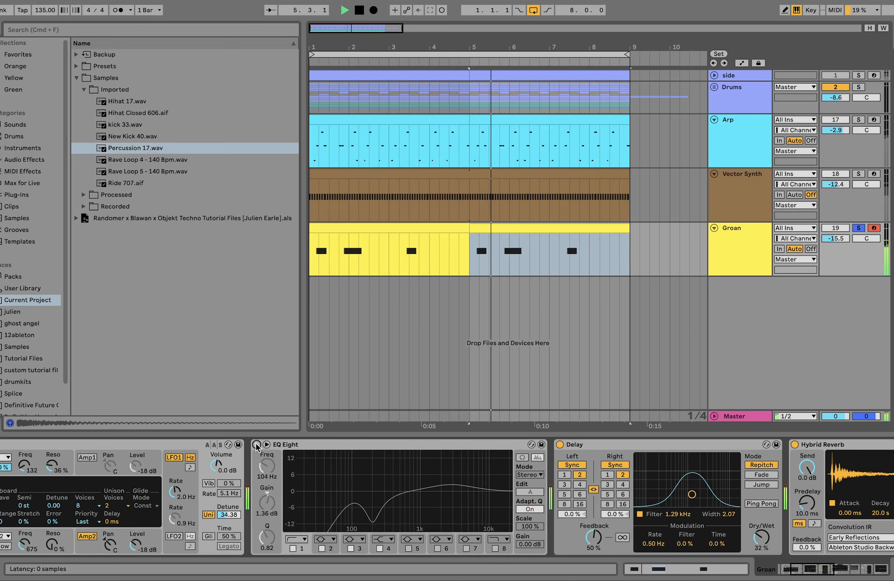
key("space")
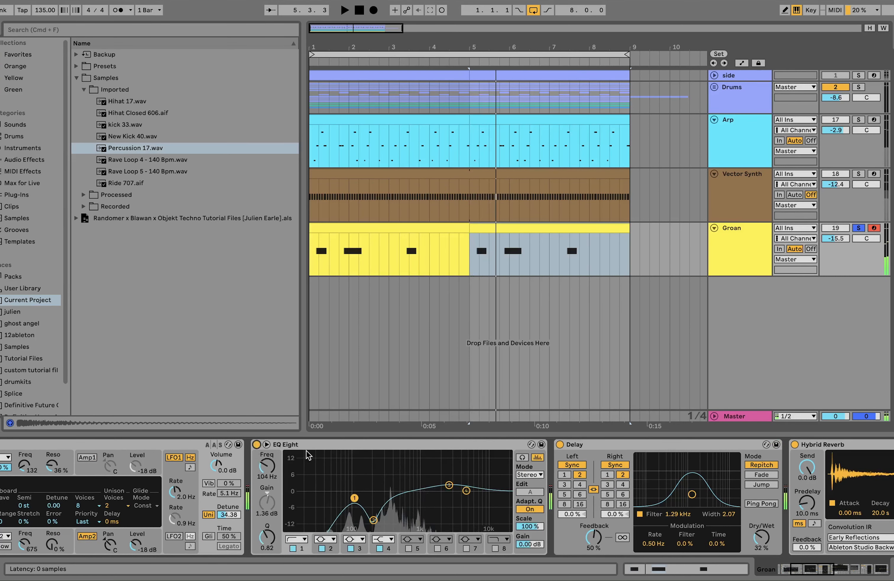
Step: Show the Delay and Hybrid Reverb, and compare the Groan with the Blues Amp bypassed and re-enabled
scroll(260, 513, "right", 8)
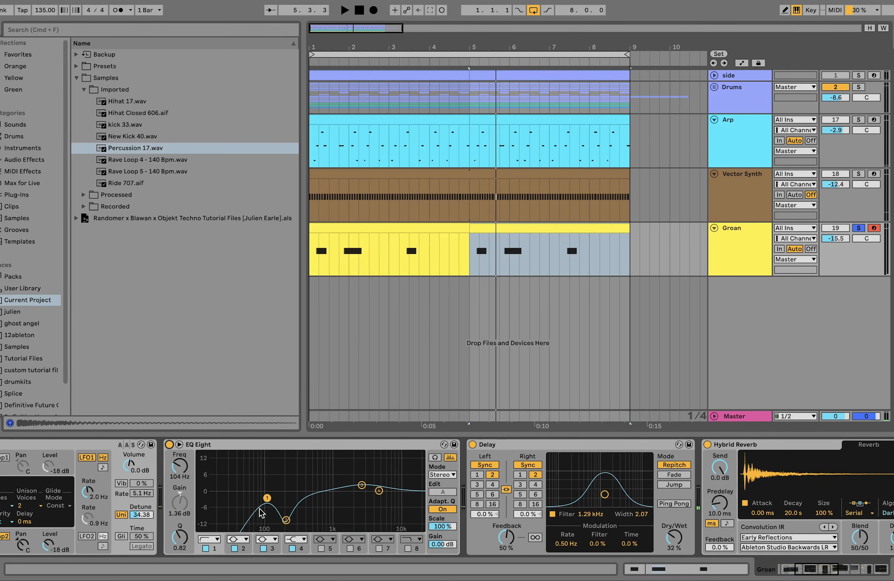
scroll(262, 512, "right", 14)
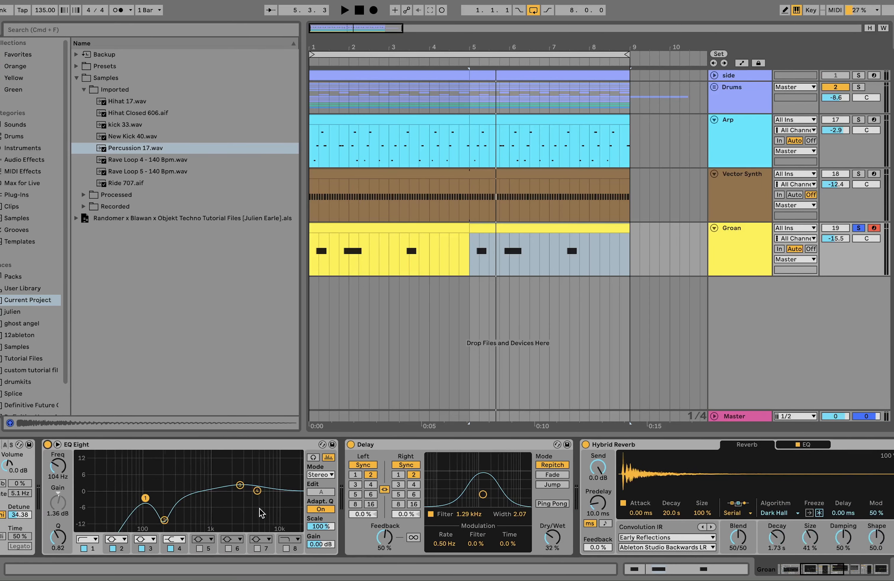
scroll(189, 494, "right", 15)
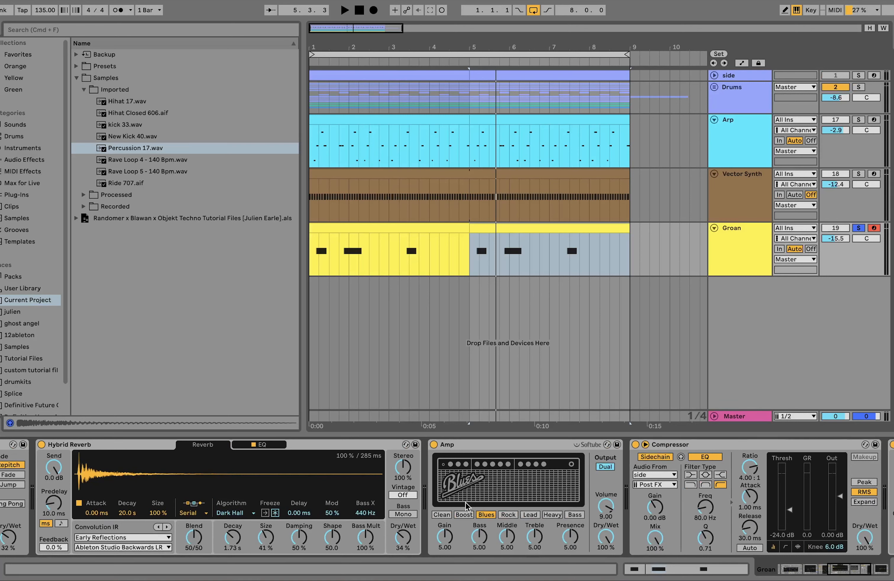
left_click(434, 445)
key("space")
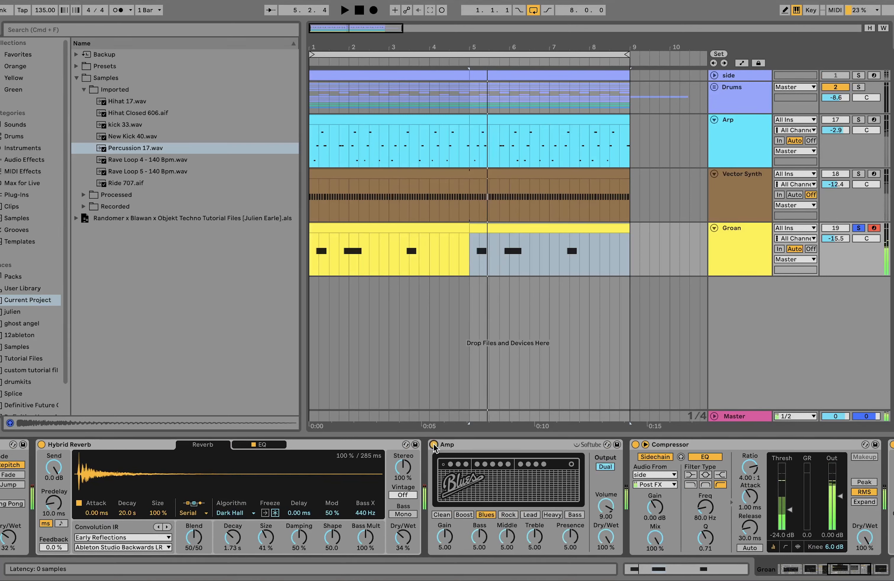
left_click(433, 444)
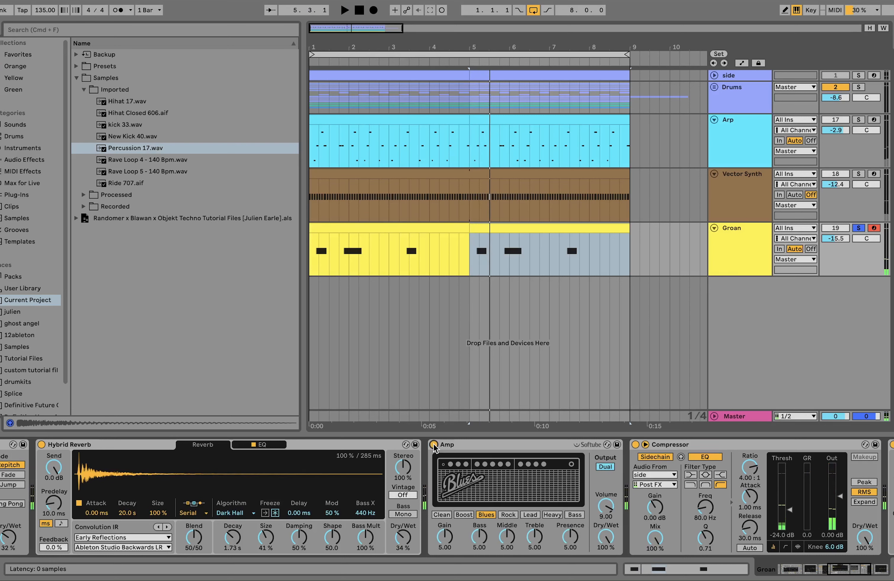
Step: Review the Groan's chain from the Analog through the Amp, sidechain Compressor and final EQ Eight, playing it briefly
scroll(433, 449, "right", 5)
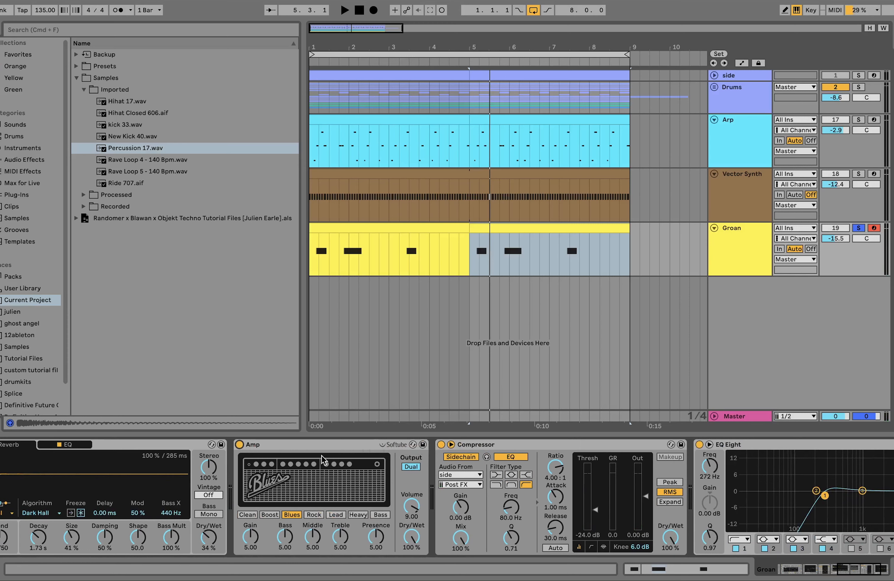
scroll(322, 459, "left", 10)
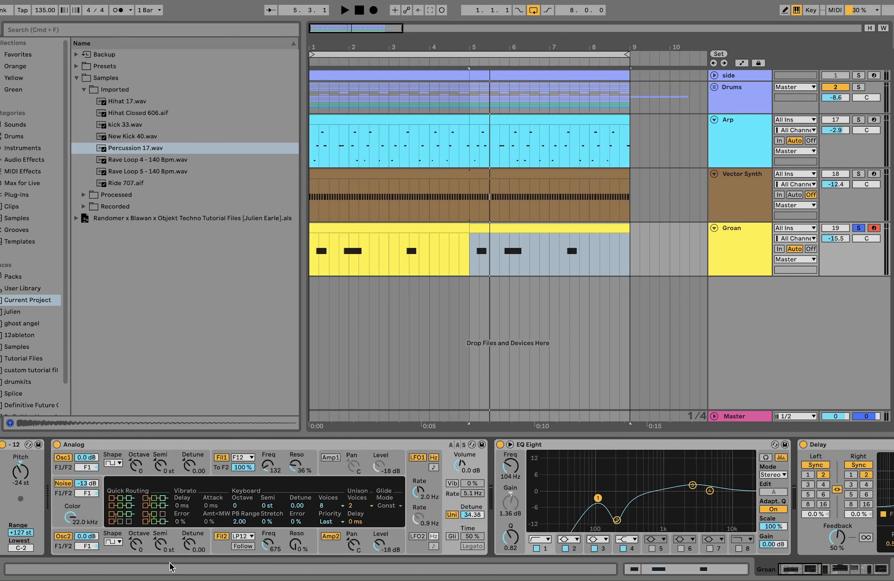
scroll(283, 470, "right", 12)
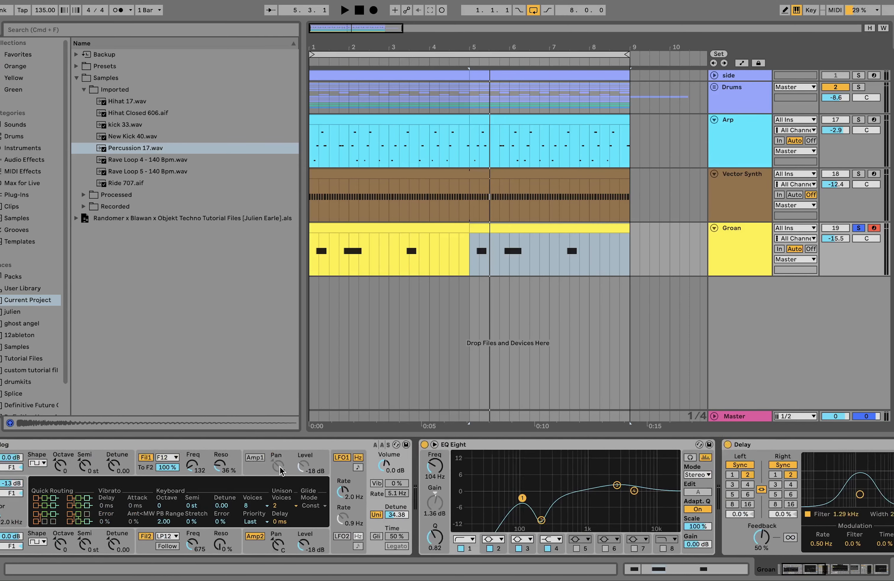
scroll(281, 469, "right", 15)
key("space")
key("space")
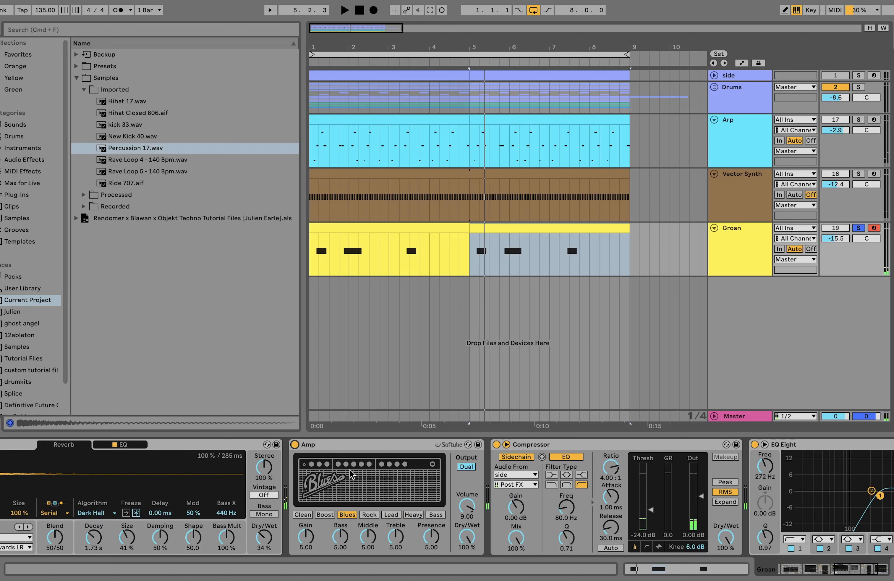
scroll(350, 469, "right", 1)
scroll(469, 477, "right", 3)
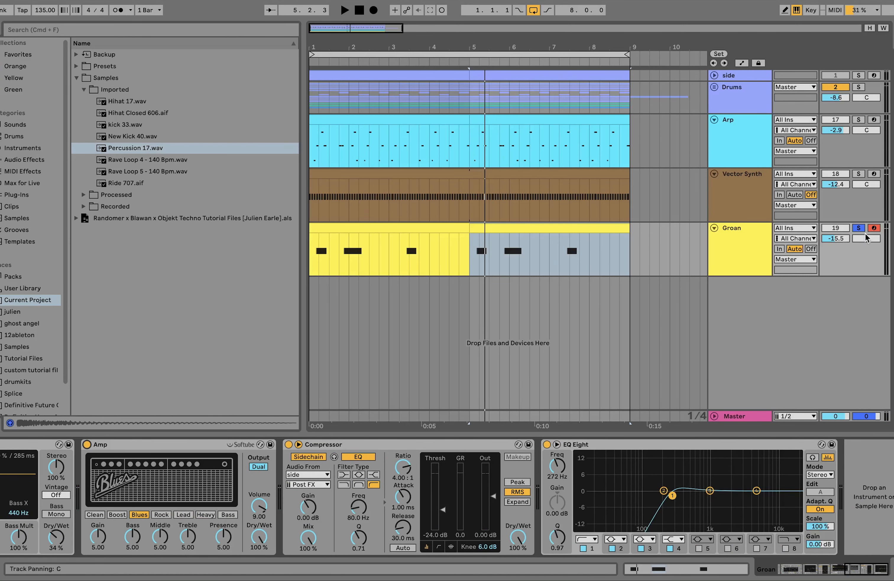
Step: Unsolo the Groan, play all tracks together, and switch off the arrangement loop before stopping playback
left_click(860, 228)
key("space")
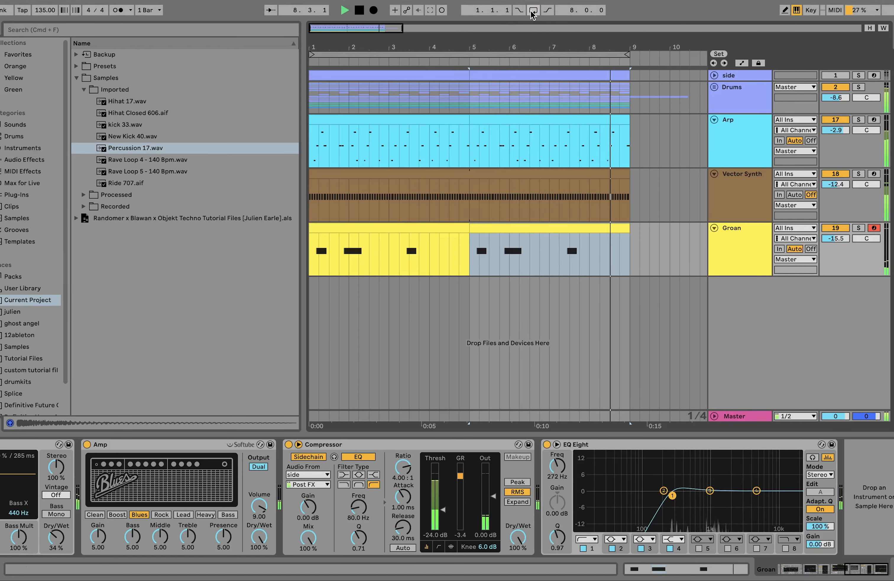
key("space")
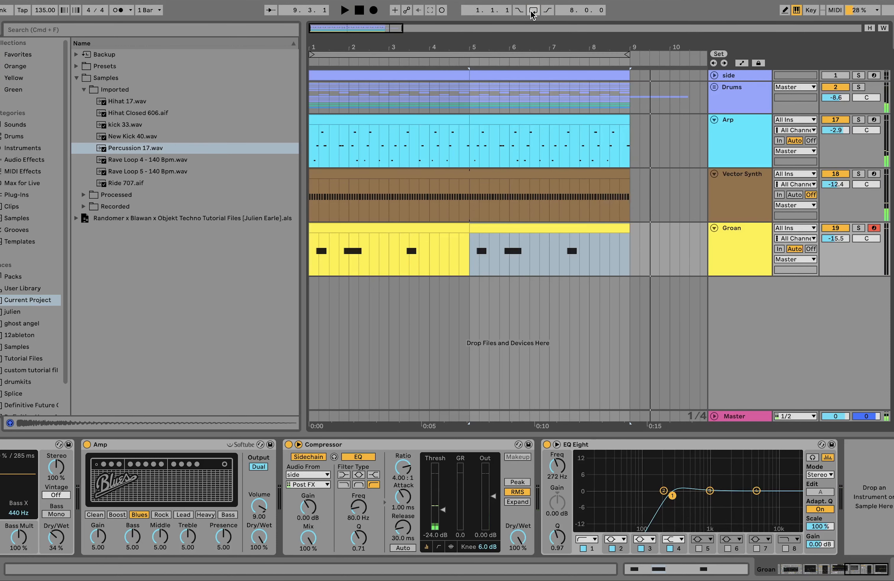
Step: Select the Arp track's first clip, spanning 1.1.1 to 5.1.1, in the arrangement
scroll(479, 156, "down", 5)
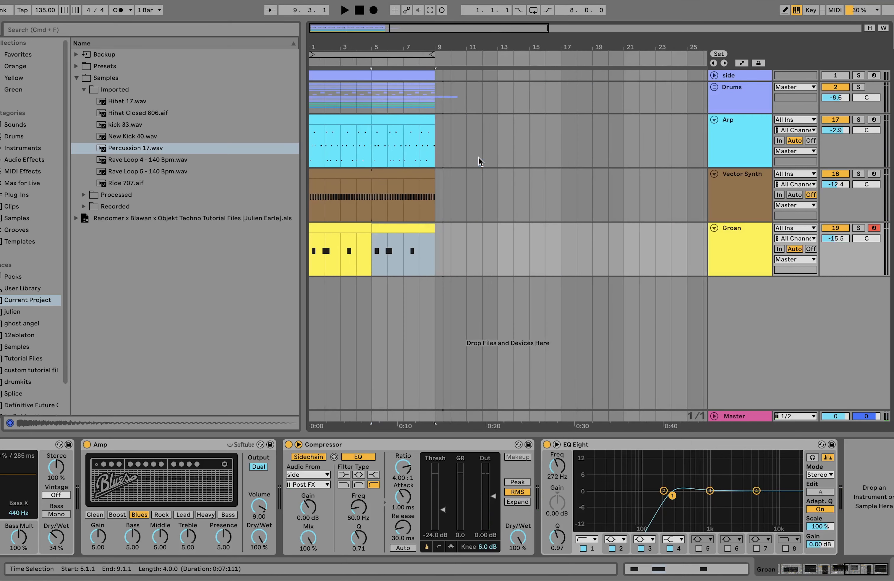
scroll(412, 154, "up", 5)
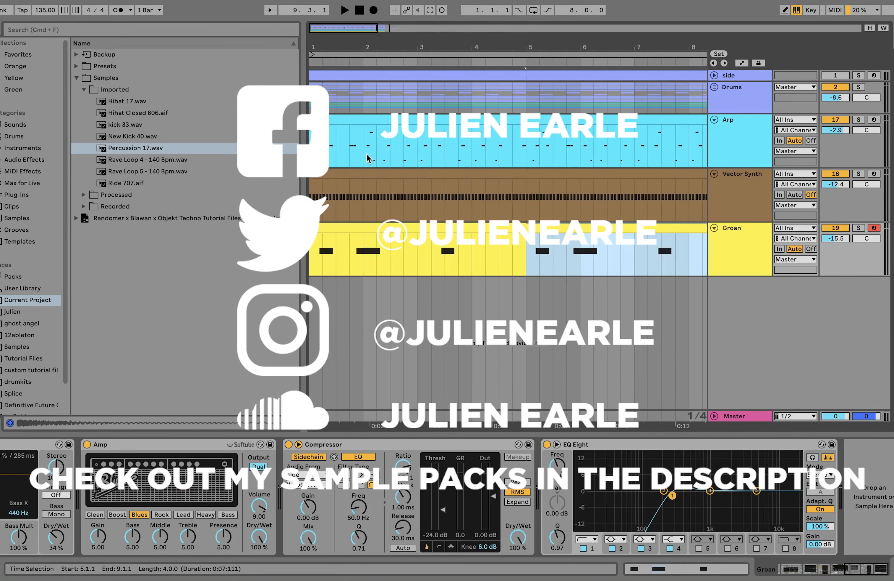
scroll(367, 157, "down", 2)
left_click(345, 120)
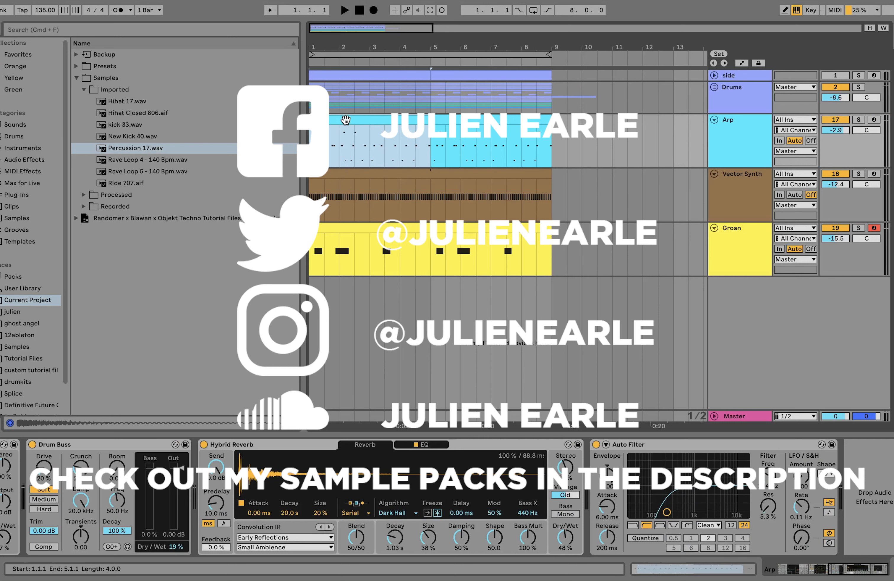
scroll(345, 120, "up", 2)
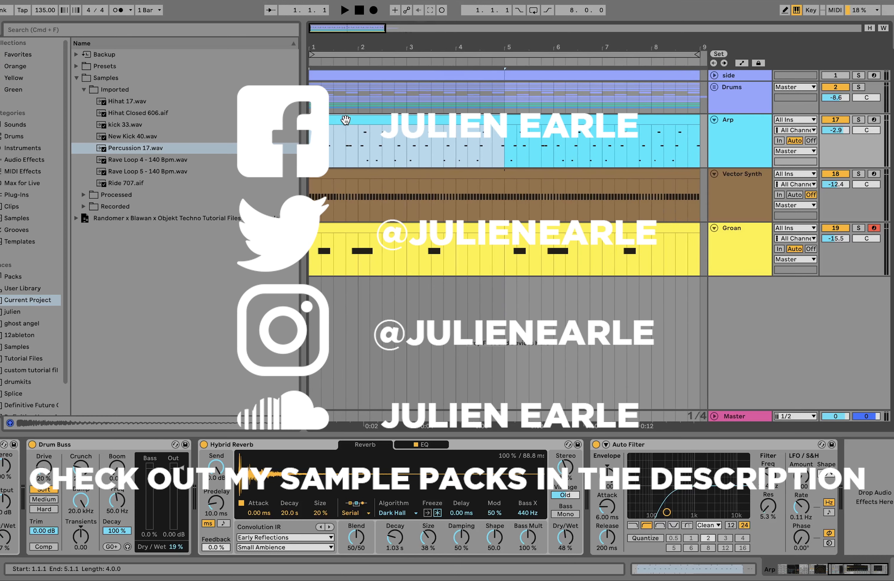